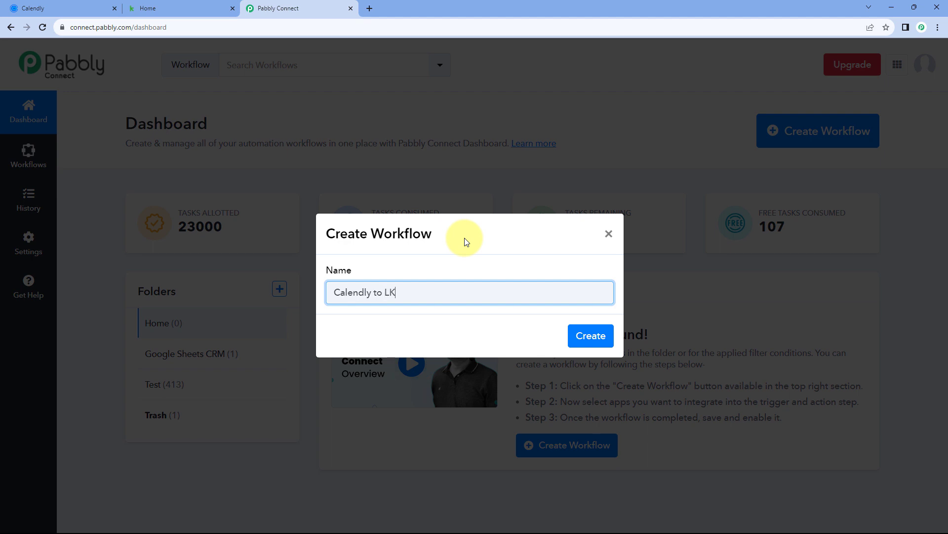
# Correct the workflow name to 'Calendly to Keap' and create the workflow
pyautogui.press('BackSpace')
pyautogui.press('BackSpace')
pyautogui.write('Keap')
pyautogui.click(601, 339)
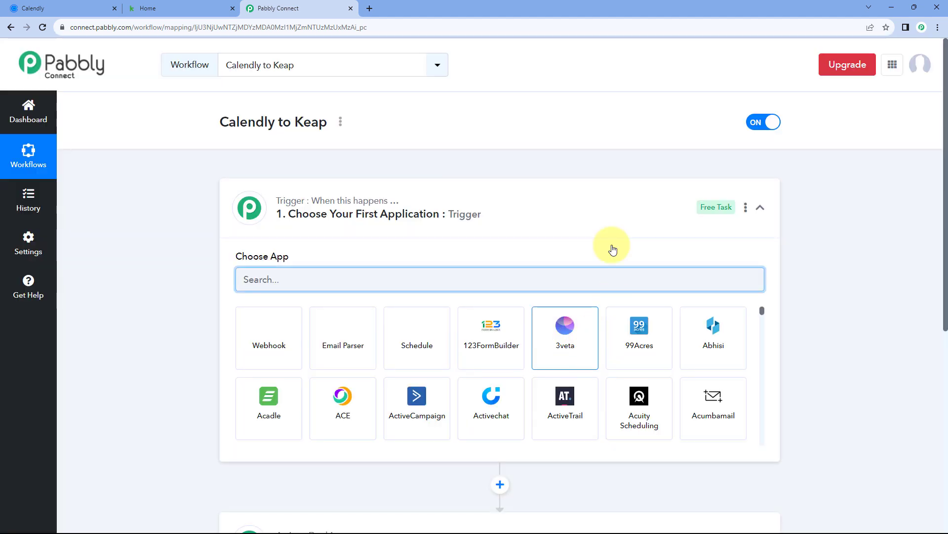
# Expand the trigger step so its Choose App list is showing
pyautogui.click(482, 193)
pyautogui.scroll(-1, 168, 214)
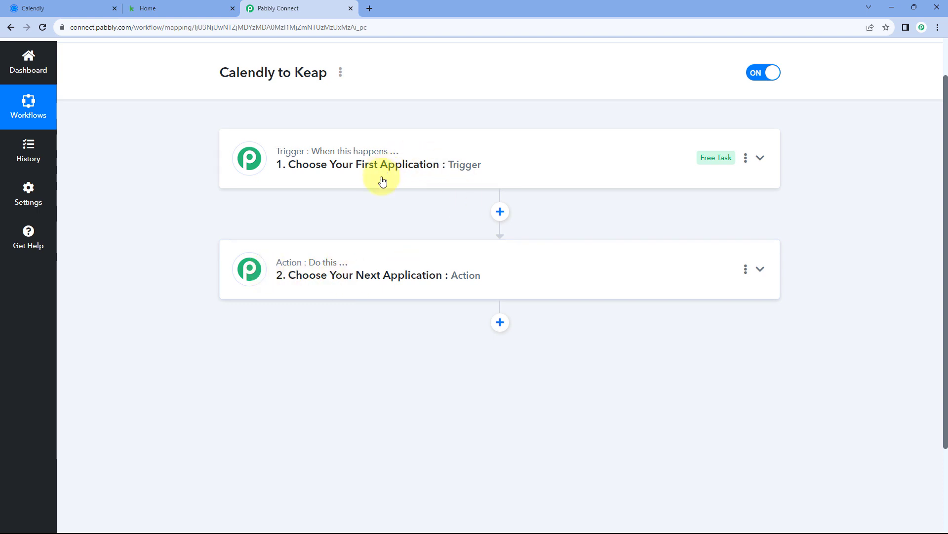
pyautogui.click(398, 165)
pyautogui.scroll(-1, 192, 257)
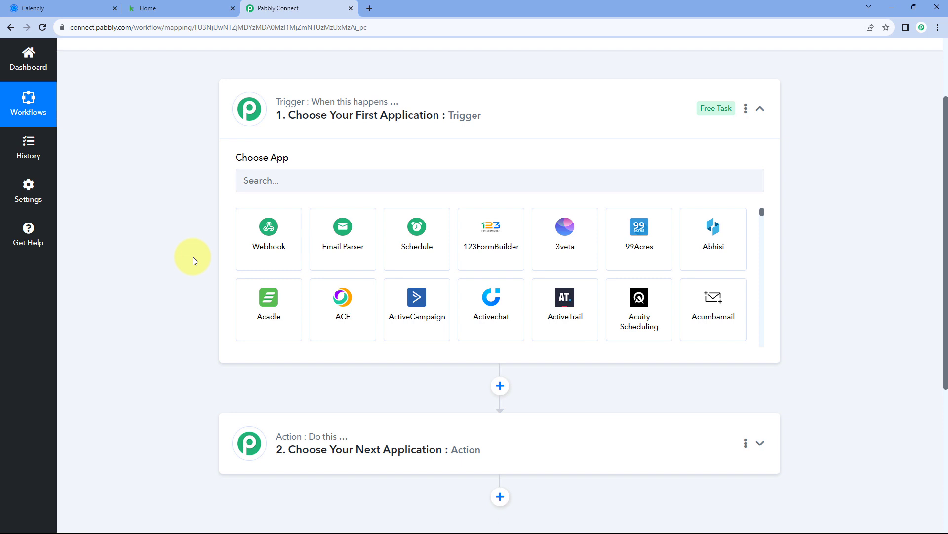
pyautogui.click(75, 6)
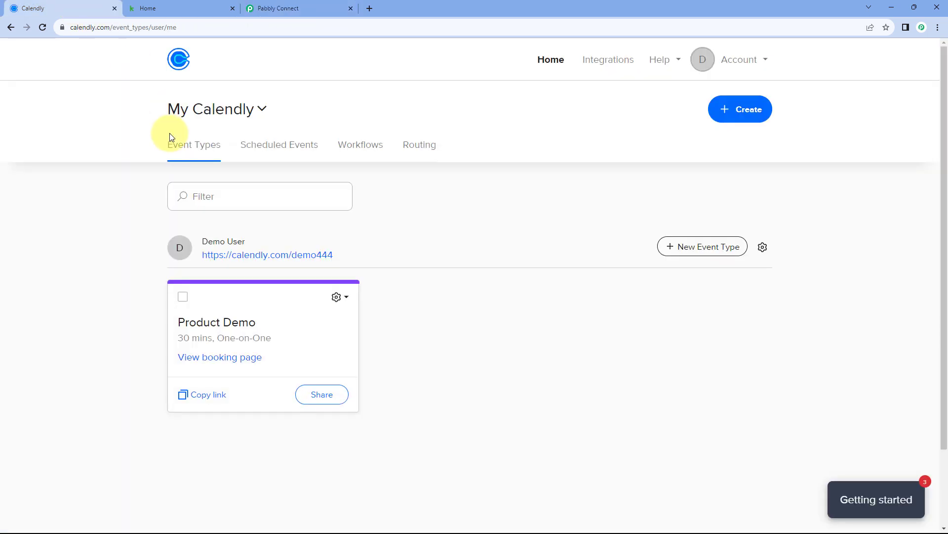
pyautogui.click(269, 9)
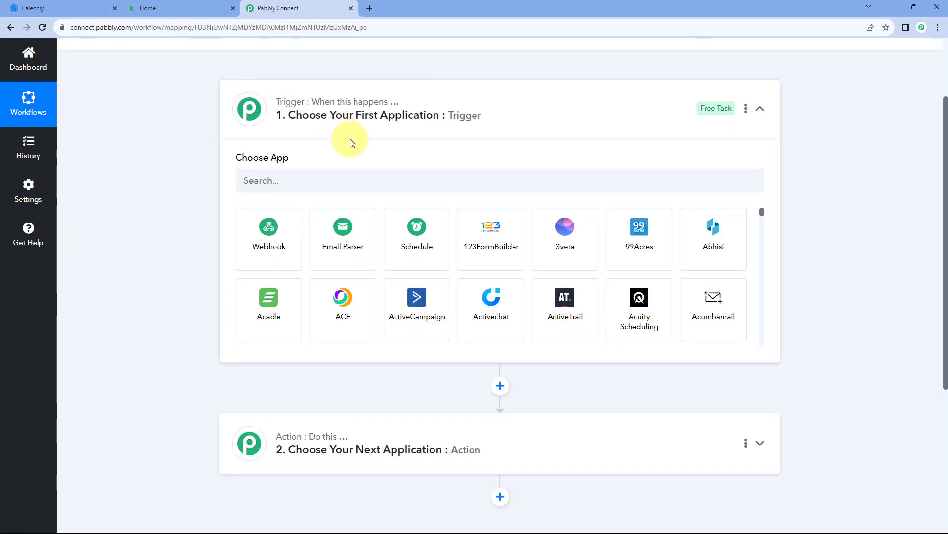
pyautogui.click(105, 7)
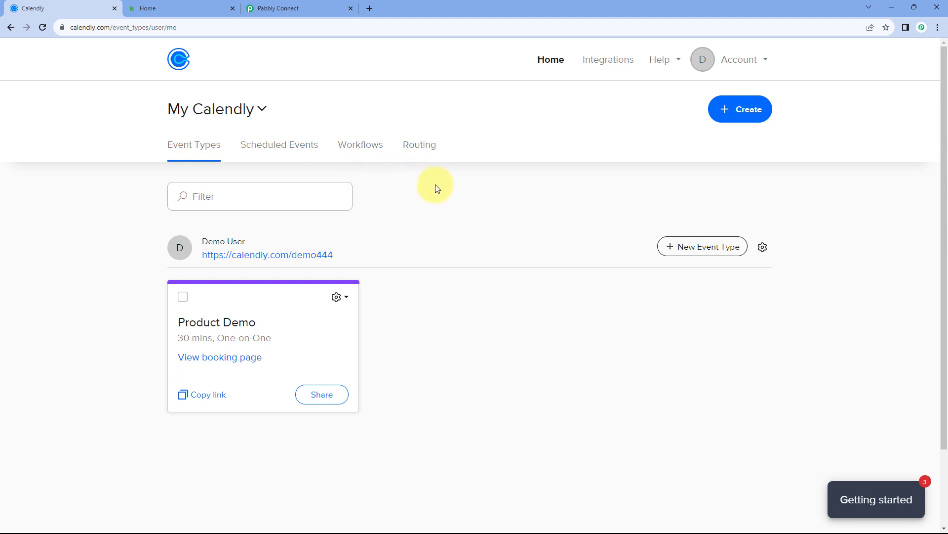
pyautogui.click(286, 9)
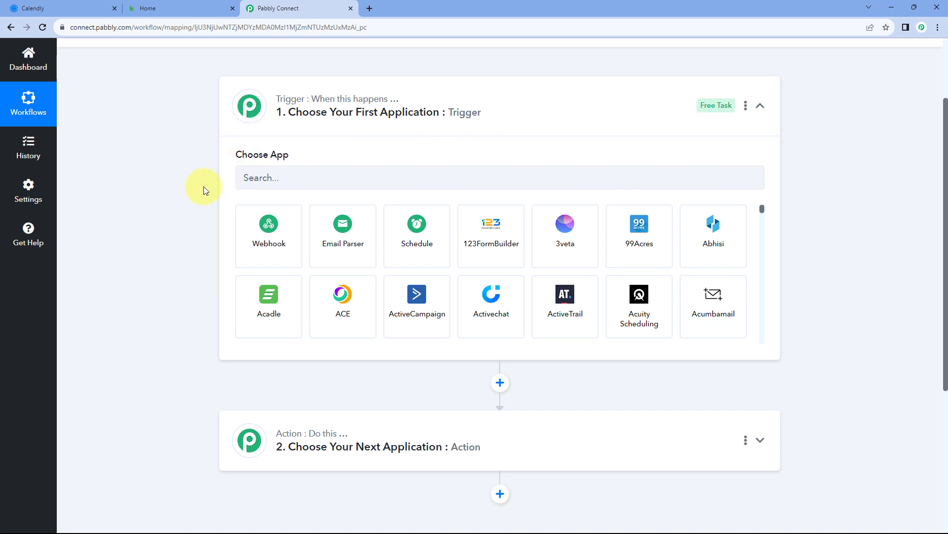
pyautogui.scroll(-2, 206, 189)
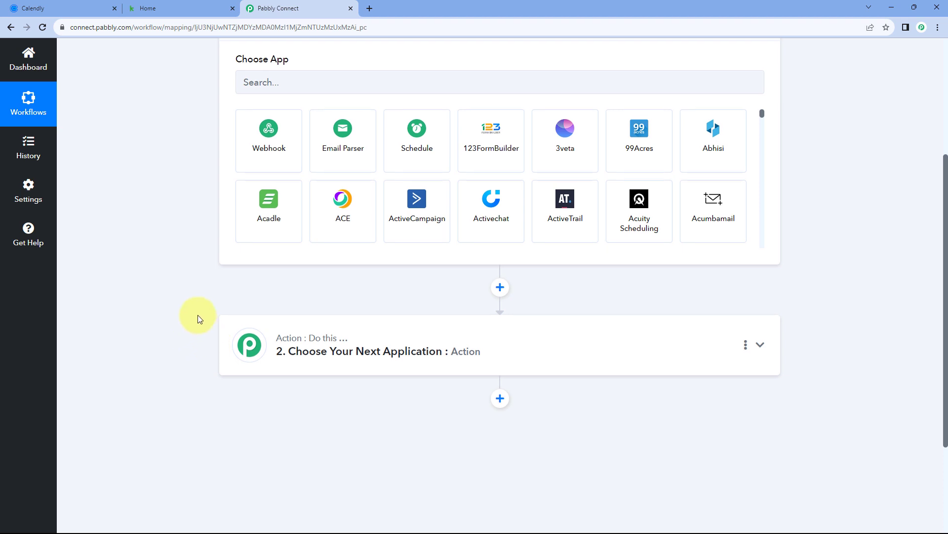
pyautogui.scroll(2, 197, 316)
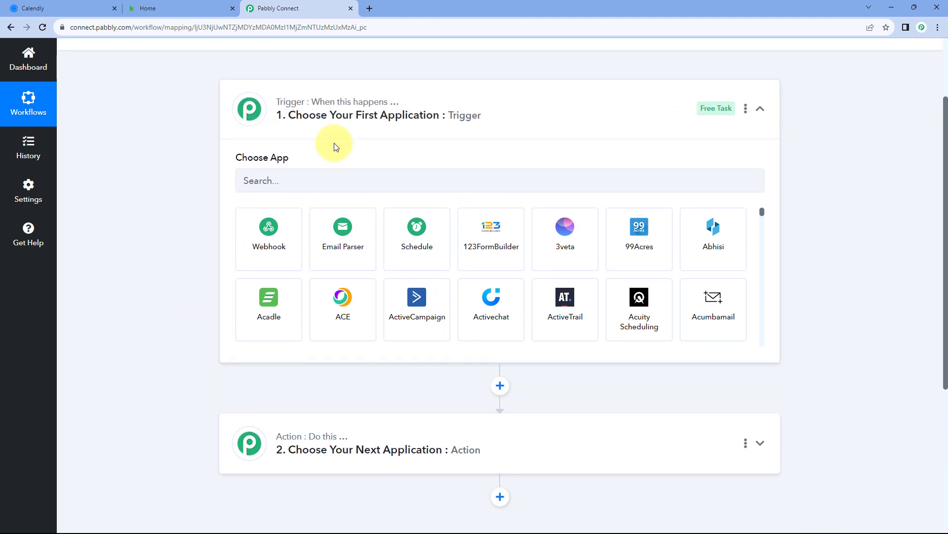
# Set the trigger to Calendly's Invitee Created (User) event and begin connecting the Calendly account
pyautogui.click(265, 181)
pyautogui.write('C')
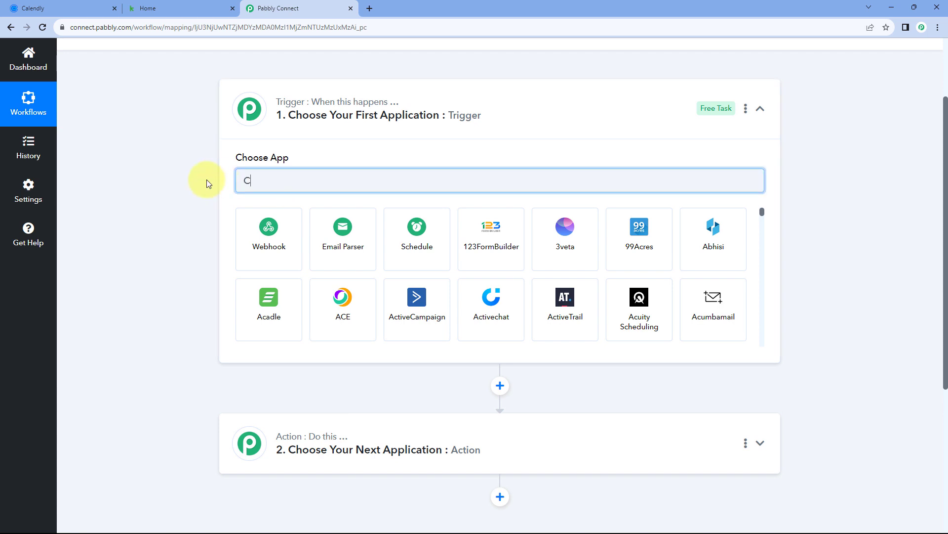
pyautogui.write('ale')
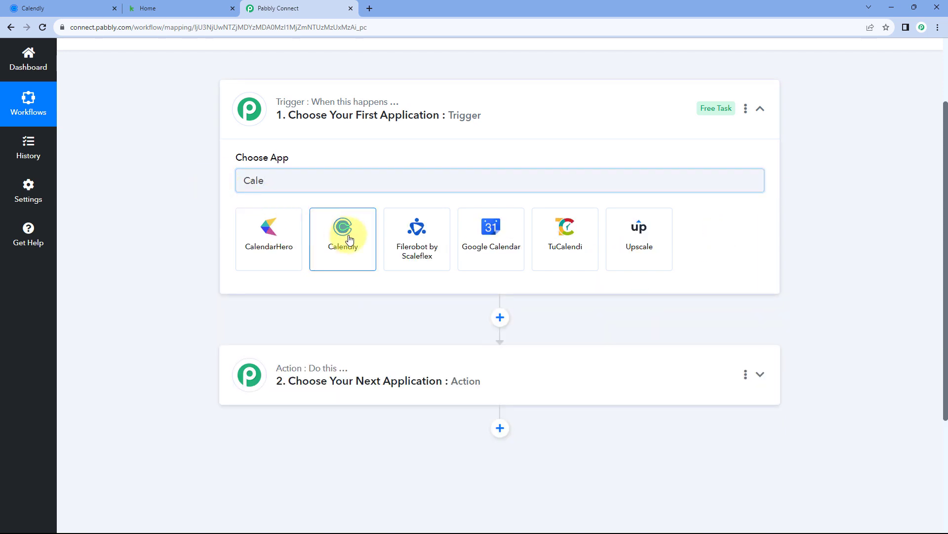
pyautogui.click(347, 237)
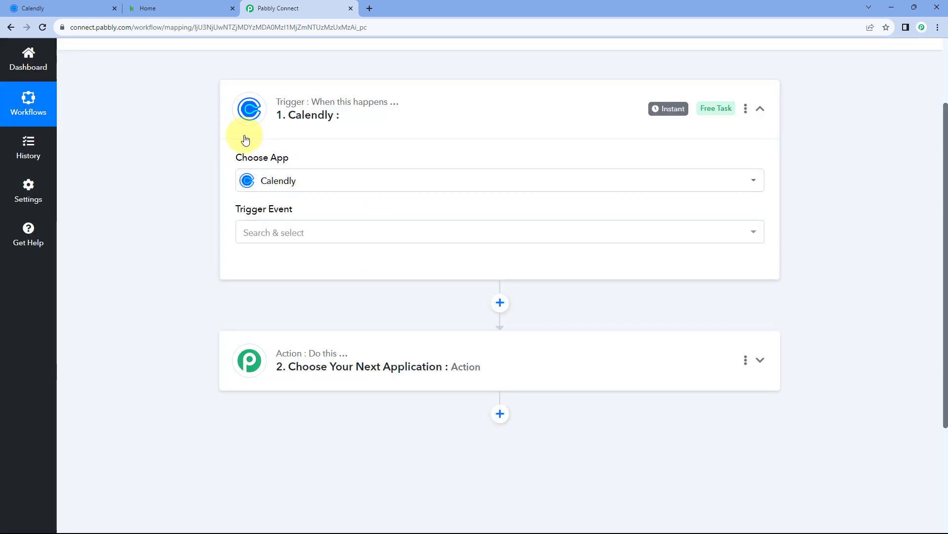
pyautogui.click(322, 231)
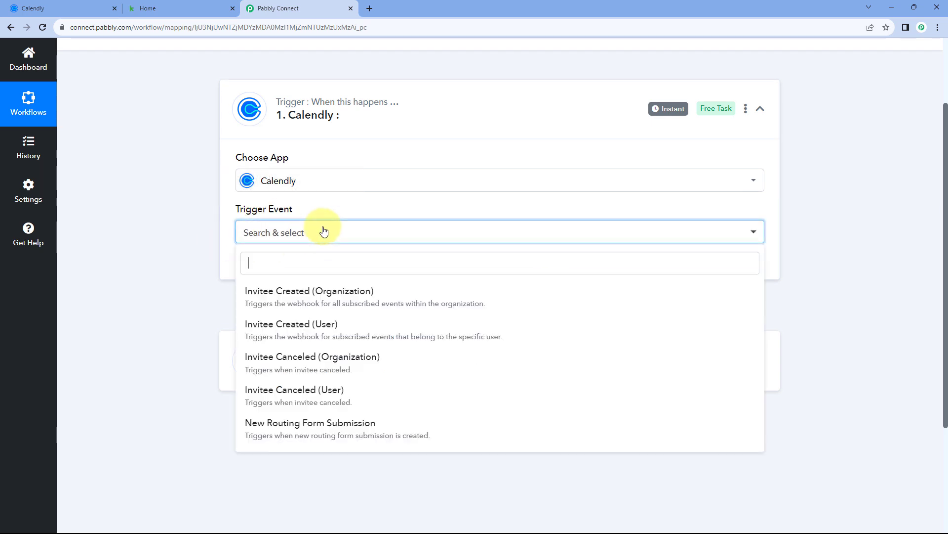
pyautogui.scroll(-2, 201, 223)
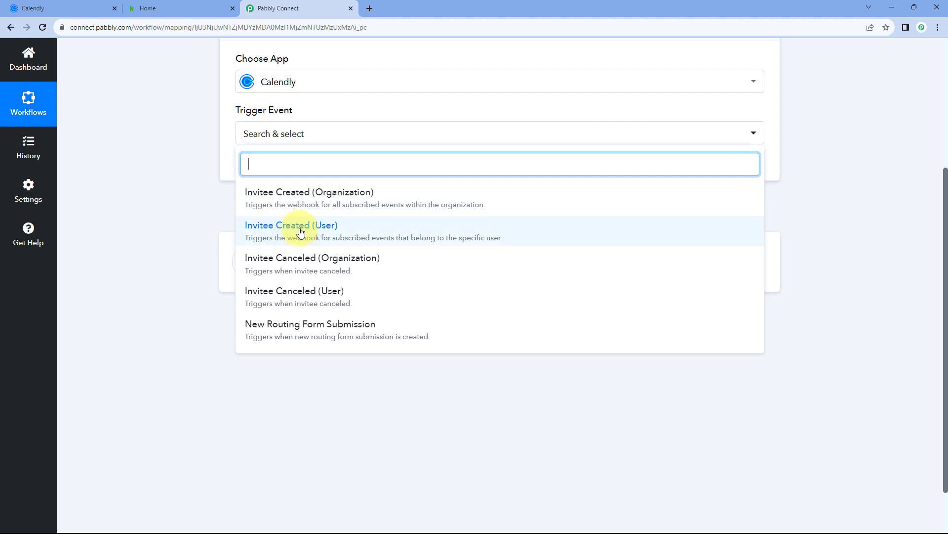
pyautogui.click(313, 226)
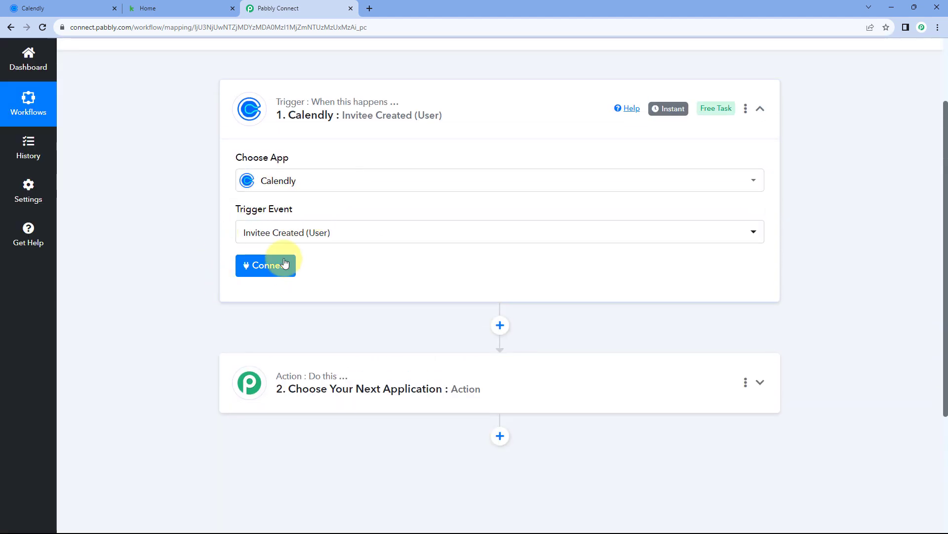
pyautogui.click(265, 270)
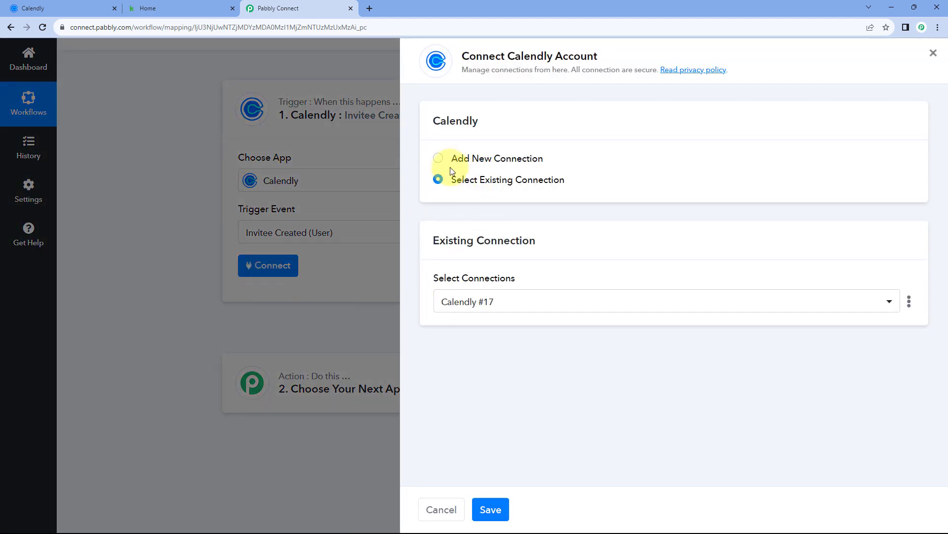
# Add a new Calendly connection and grant Pabbly Connect access in the Calendly authorization popup
pyautogui.click(439, 160)
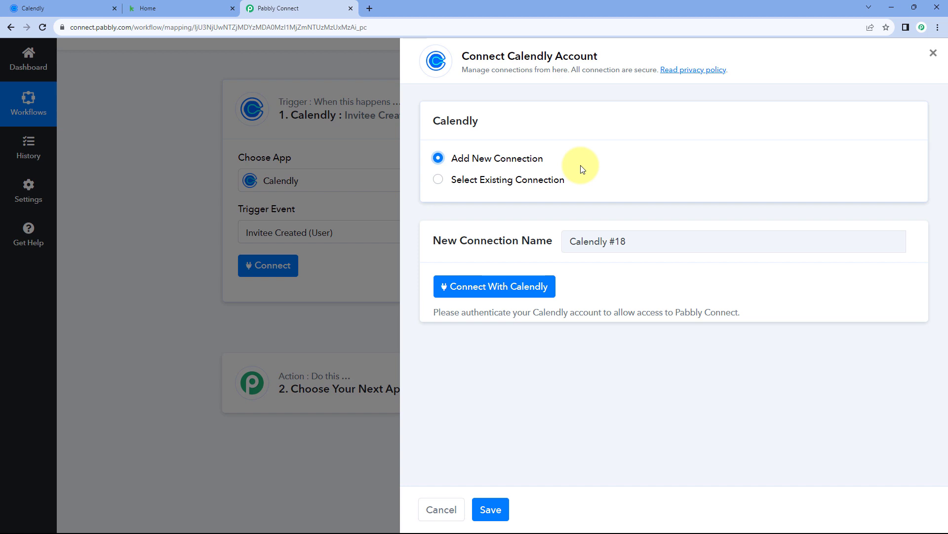
pyautogui.click(496, 287)
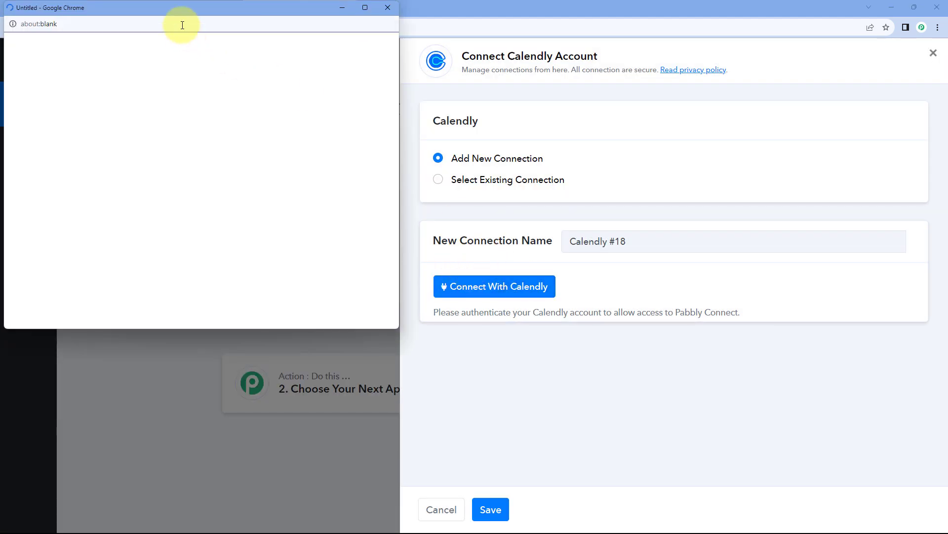
pyautogui.moveTo(177, 7); pyautogui.dragTo(174, 34)
pyautogui.click(71, 2)
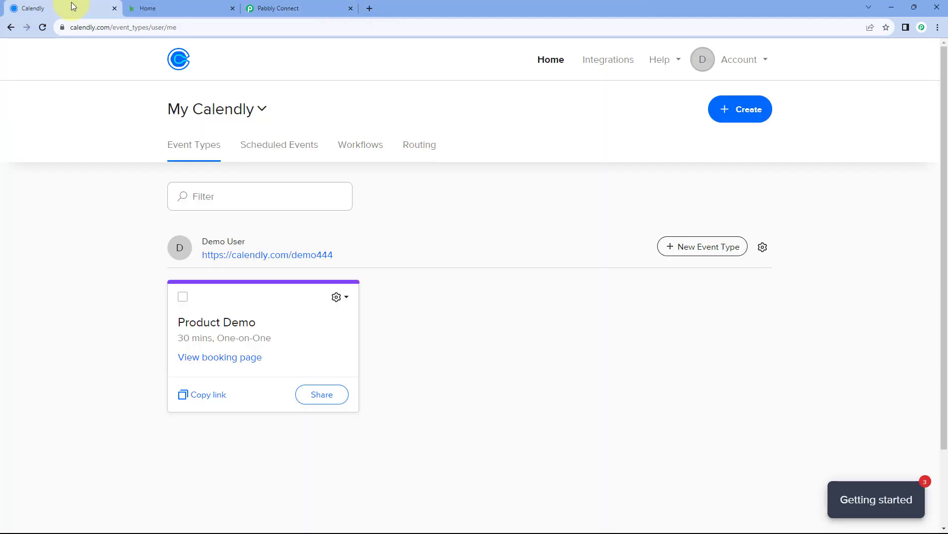
pyautogui.click(313, 6)
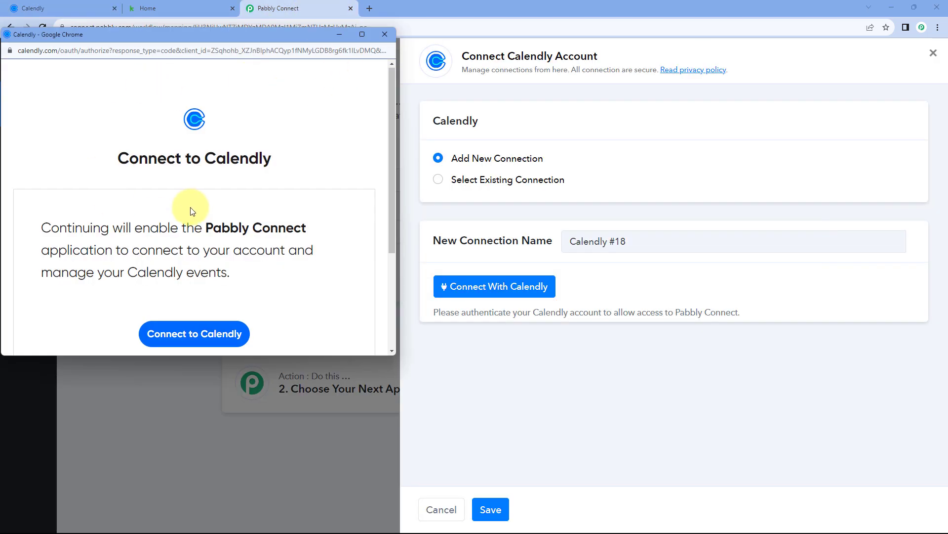
pyautogui.scroll(-3, 192, 211)
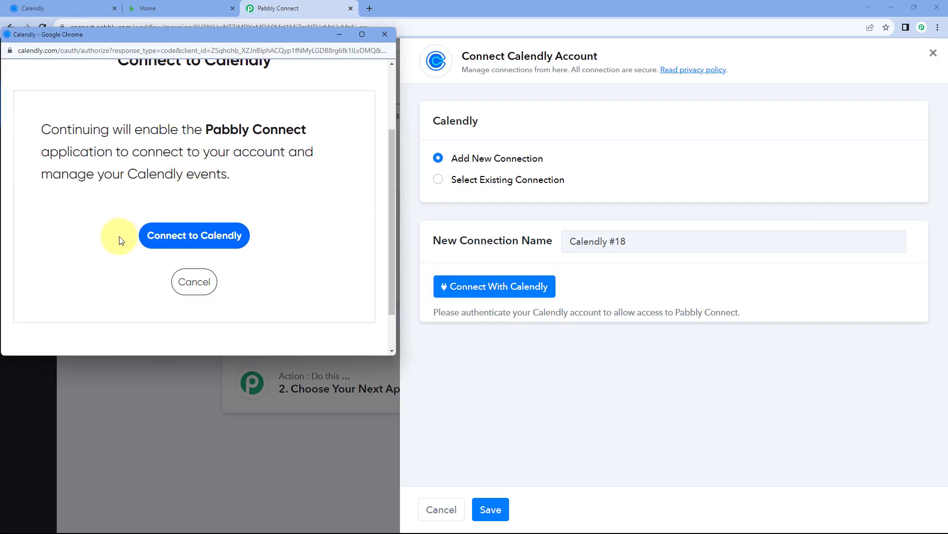
pyautogui.click(193, 237)
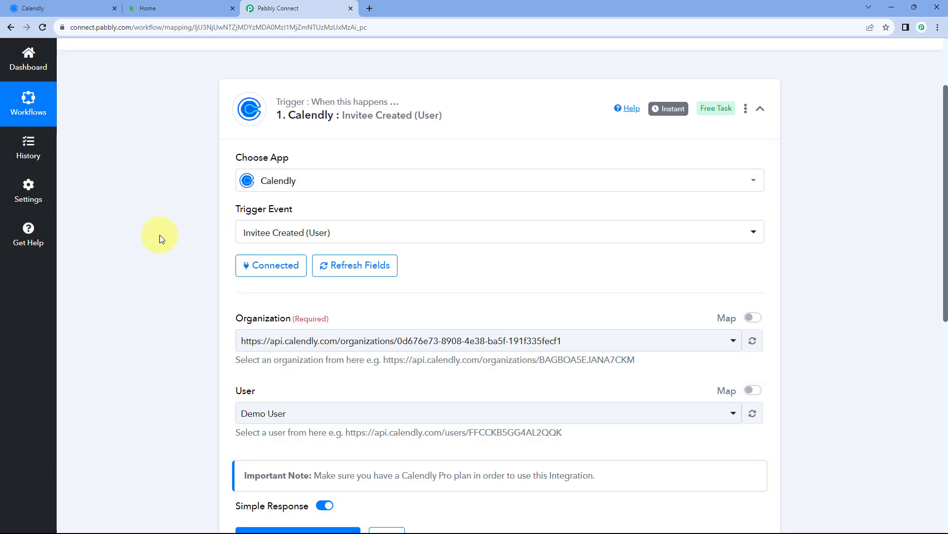
# Select the Calendly organization URL and the Demo User in the trigger's dropdowns
pyautogui.scroll(-1, 201, 252)
pyautogui.scroll(-1, 188, 257)
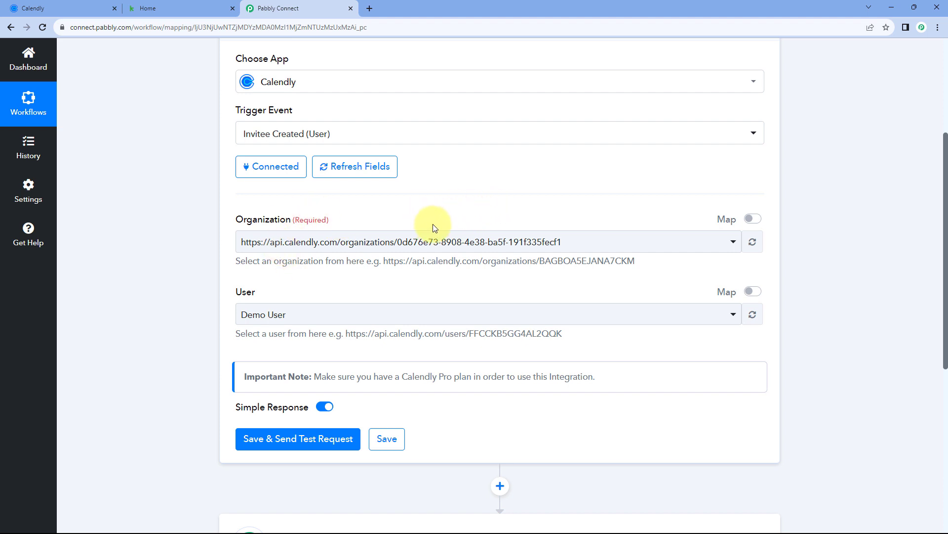
pyautogui.click(419, 246)
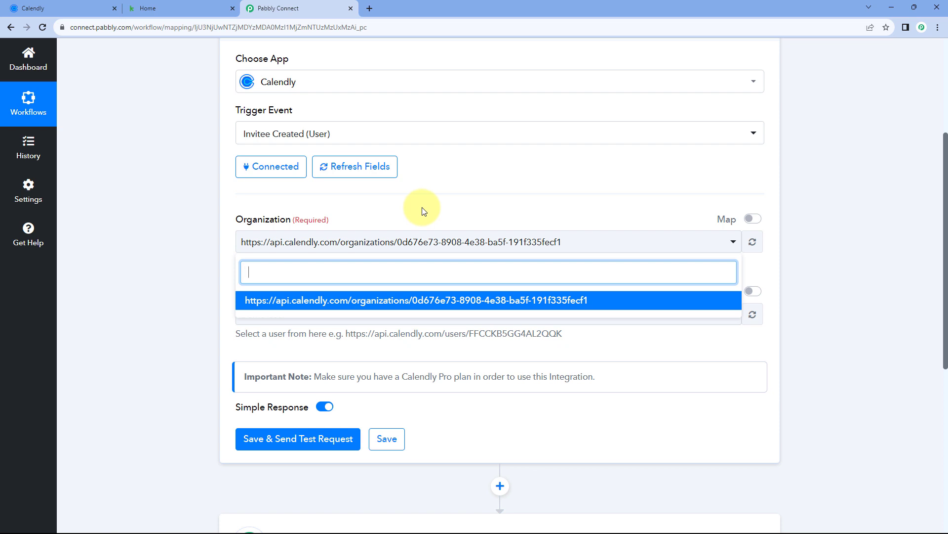
pyautogui.click(371, 302)
pyautogui.scroll(-2, 331, 278)
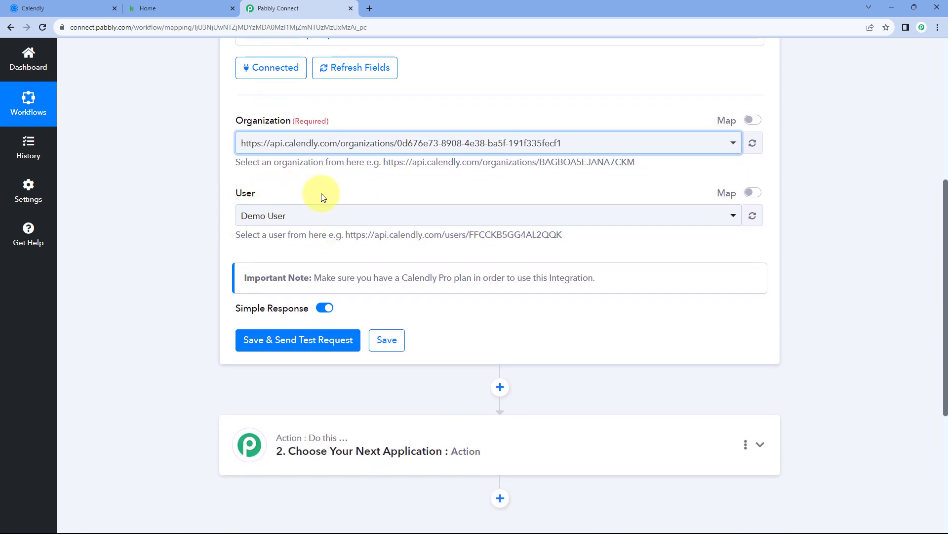
pyautogui.click(377, 219)
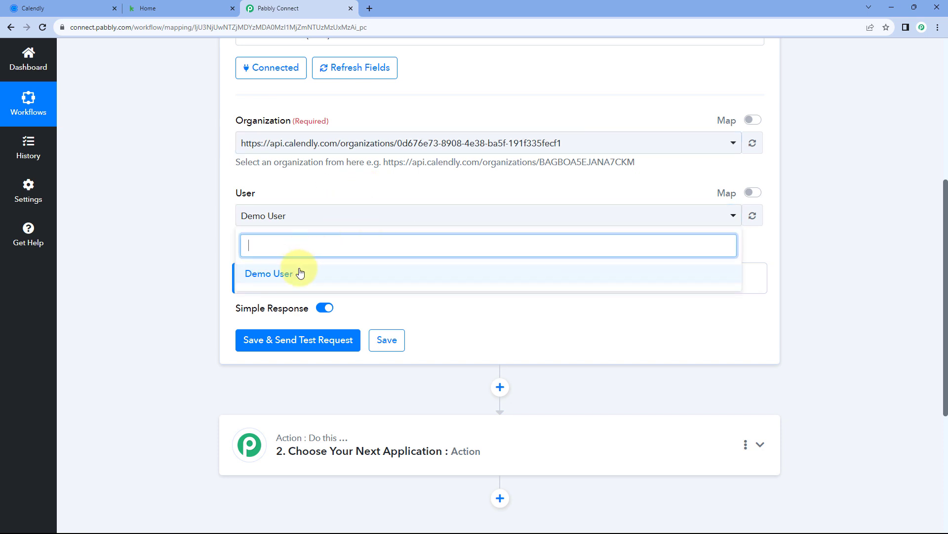
pyautogui.click(341, 273)
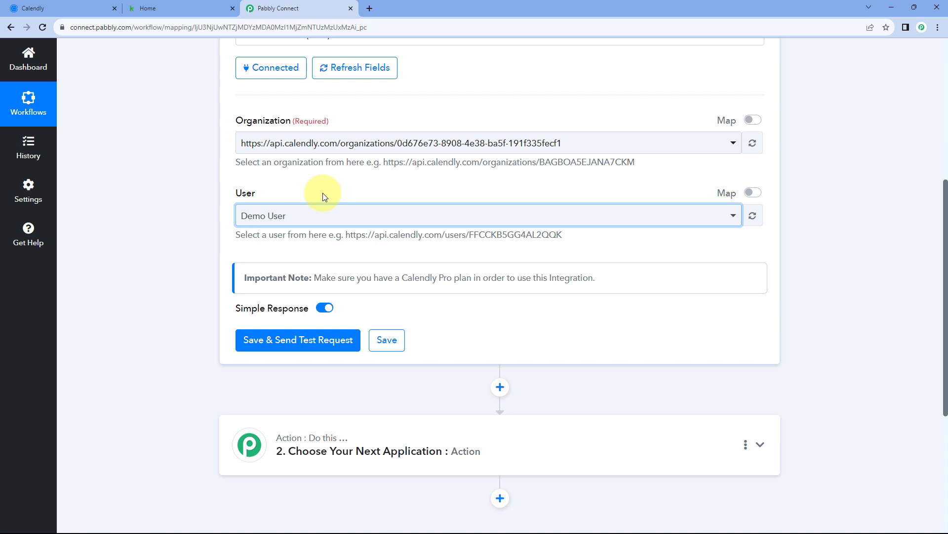
pyautogui.click(302, 215)
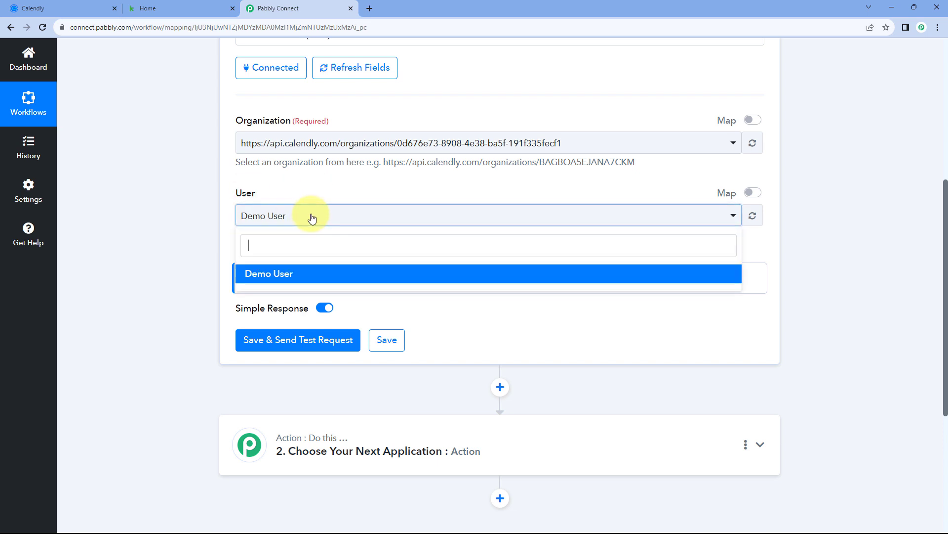
pyautogui.click(284, 278)
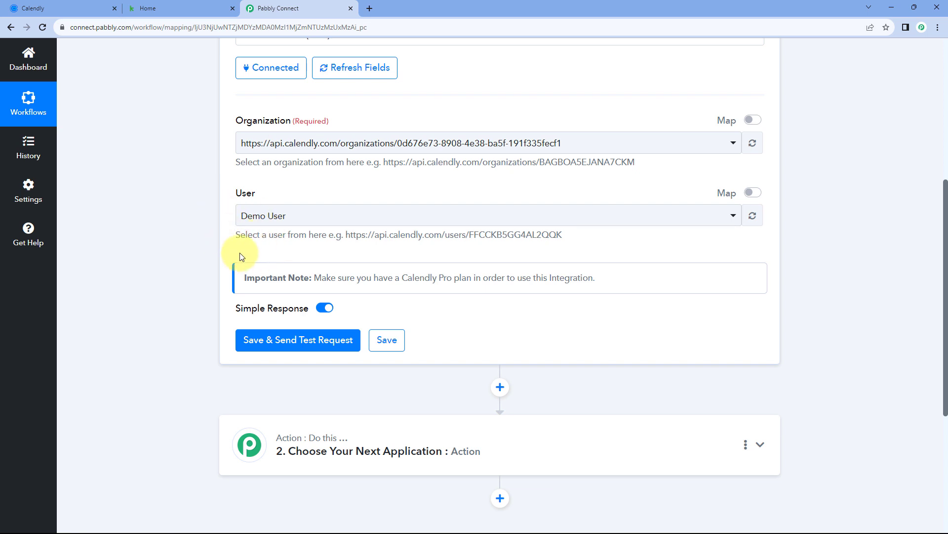
# Save the trigger so it waits for a test response, and go to Calendly's Event Types page
pyautogui.click(302, 341)
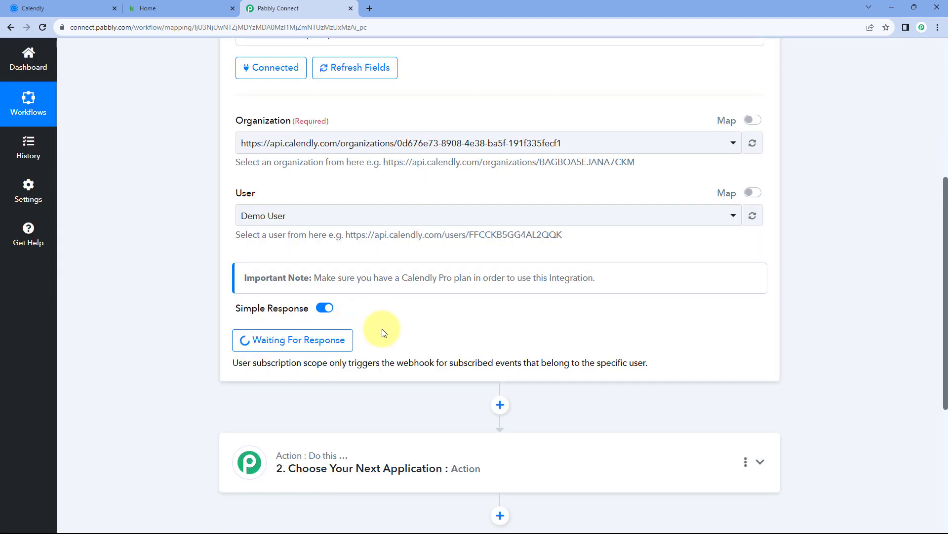
pyautogui.scroll(-1, 382, 326)
pyautogui.scroll(3, 395, 326)
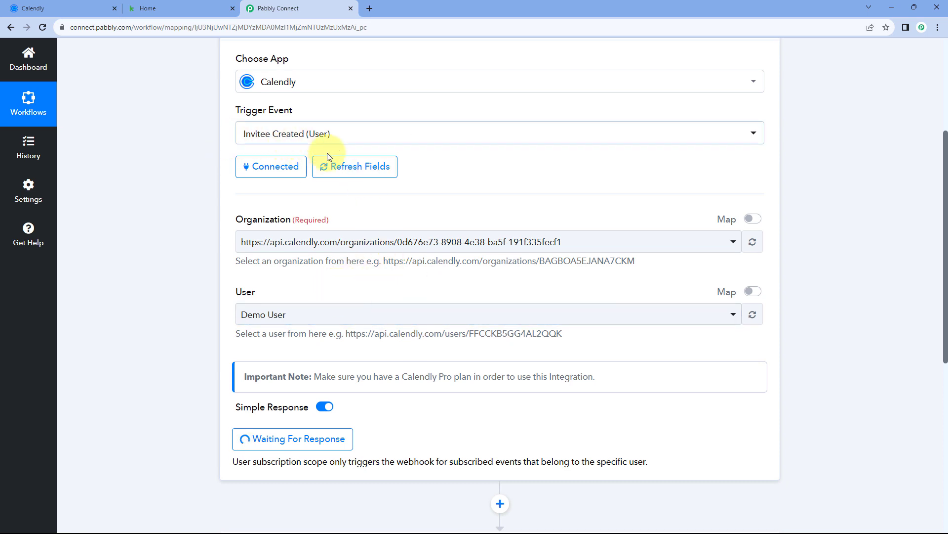
pyautogui.scroll(-1, 410, 180)
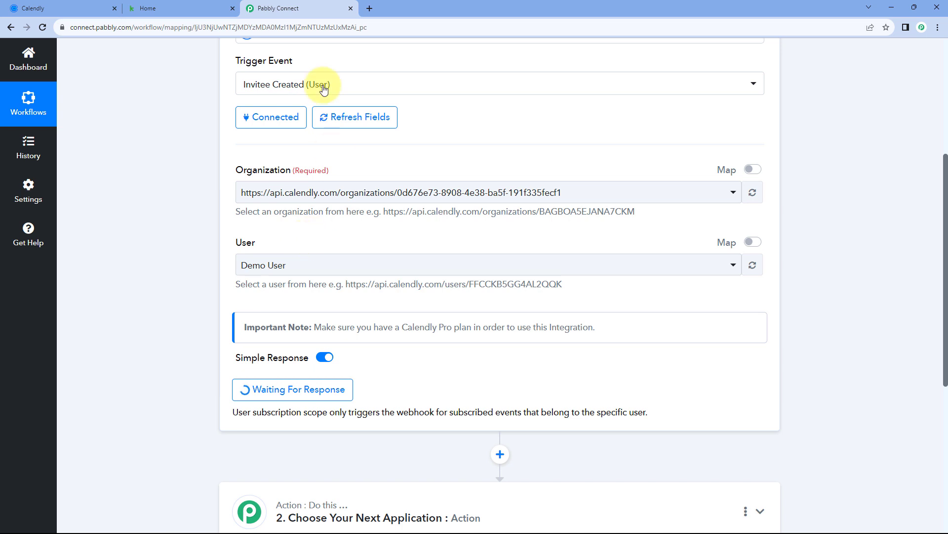
pyautogui.click(60, 8)
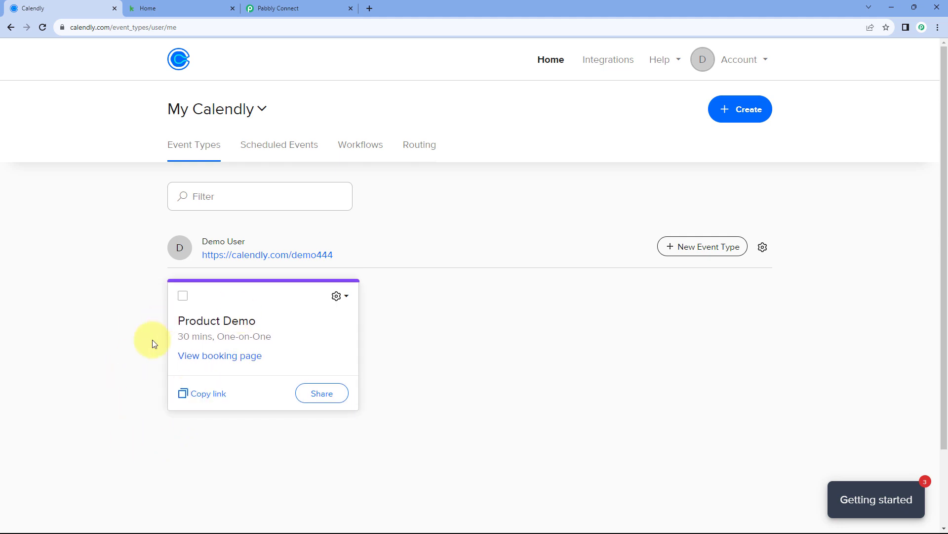
# Open the Product Demo booking link and pick 10:00am on Thursday, August 10, 2023
pyautogui.click(191, 394)
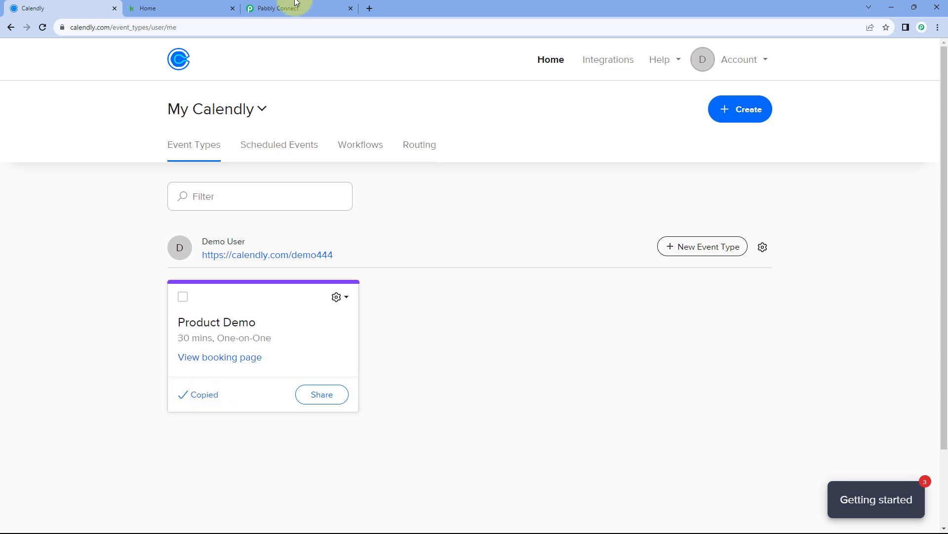
pyautogui.click(369, 4)
pyautogui.write('https://calendly.com/demo444/30min')
pyautogui.press('Return')
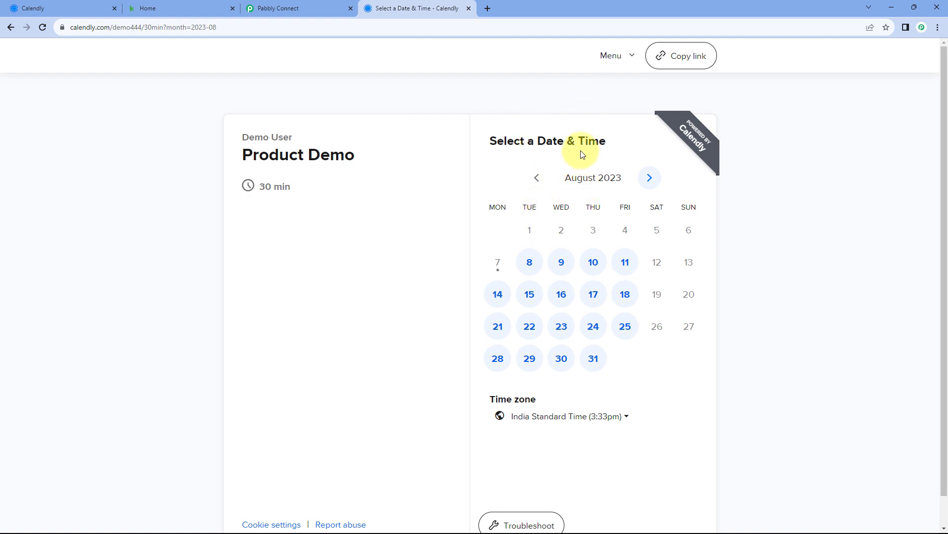
pyautogui.click(596, 265)
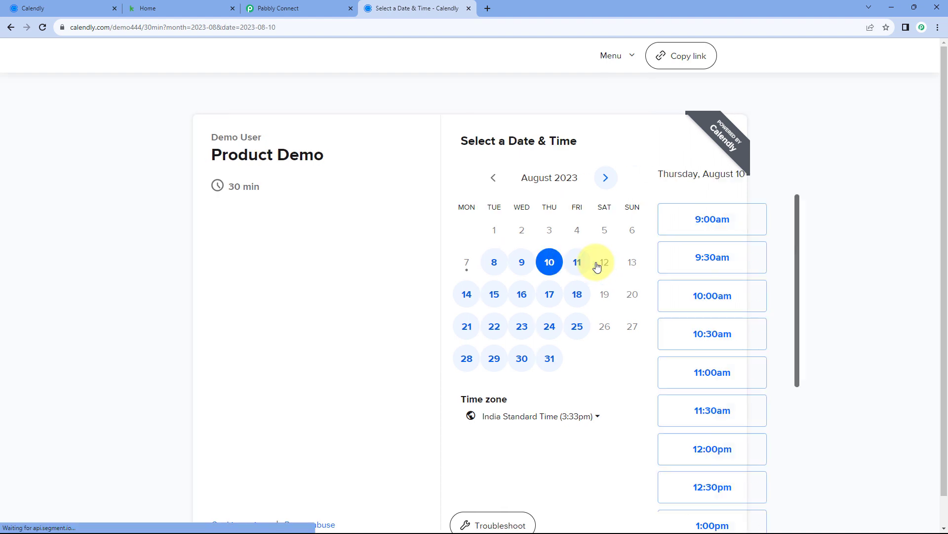
pyautogui.click(730, 295)
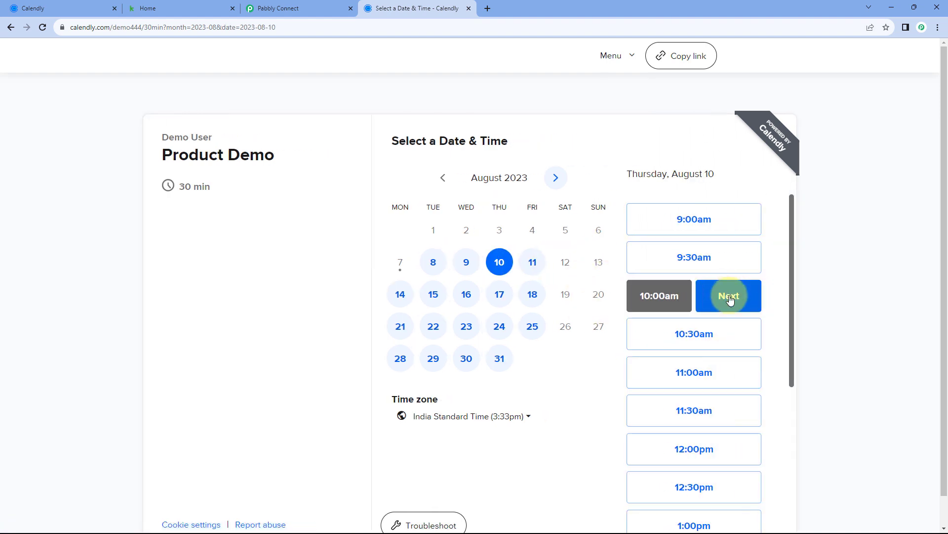
pyautogui.click(730, 296)
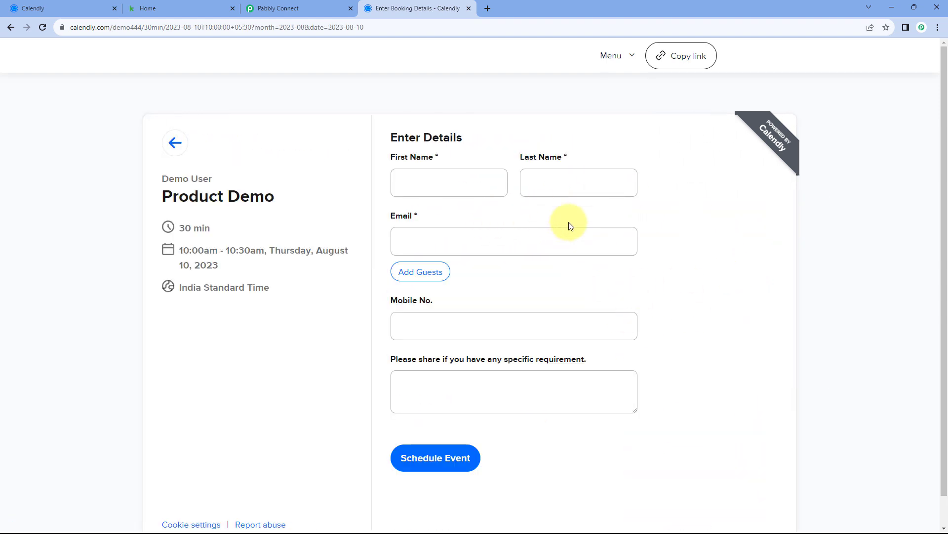
# Fill in the invitee's name, email, mobile and an automation setup note, then schedule the event
pyautogui.click(459, 187)
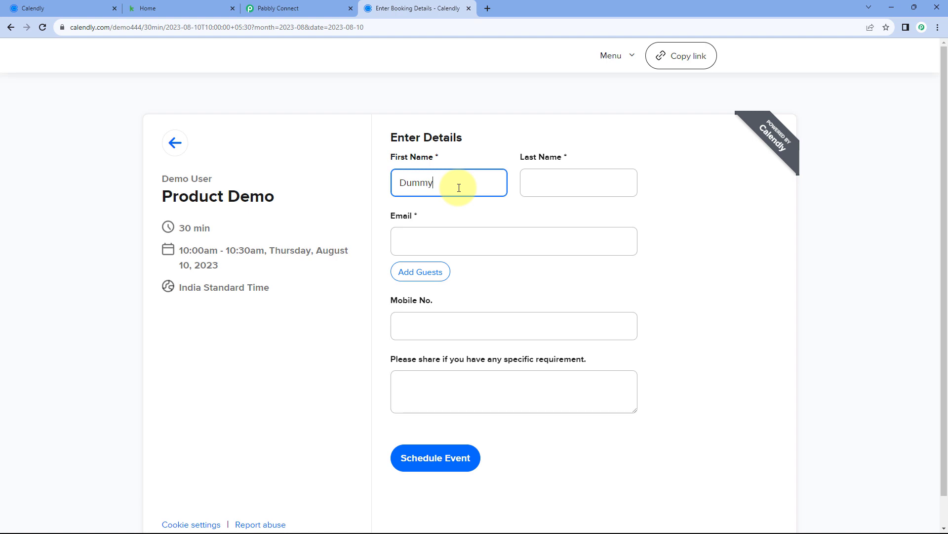
pyautogui.press('Tab')
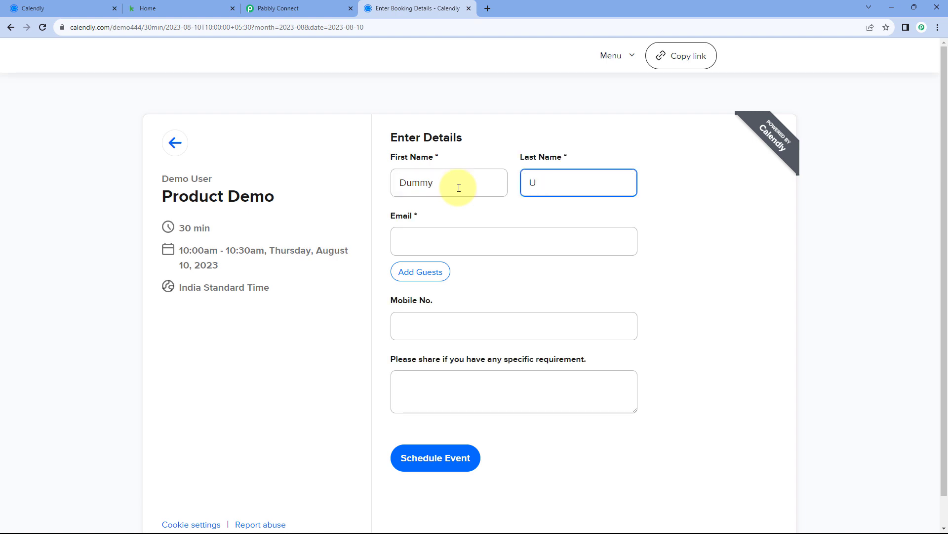
pyautogui.press('Tab')
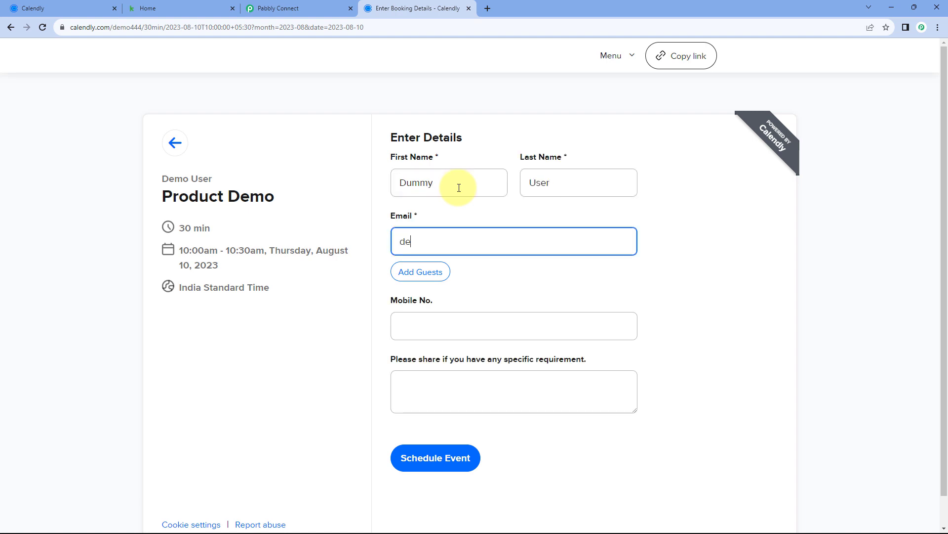
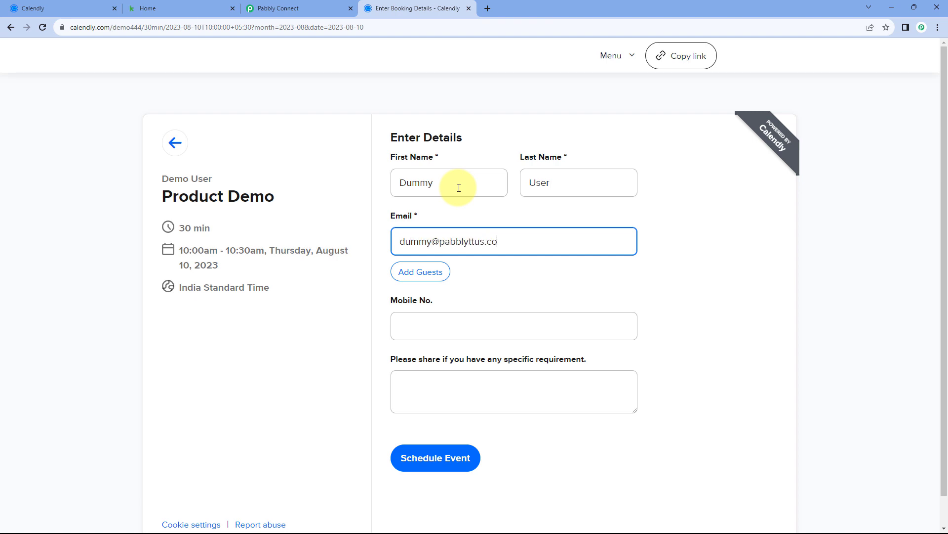
pyautogui.press('Tab')
pyautogui.press('Tab')
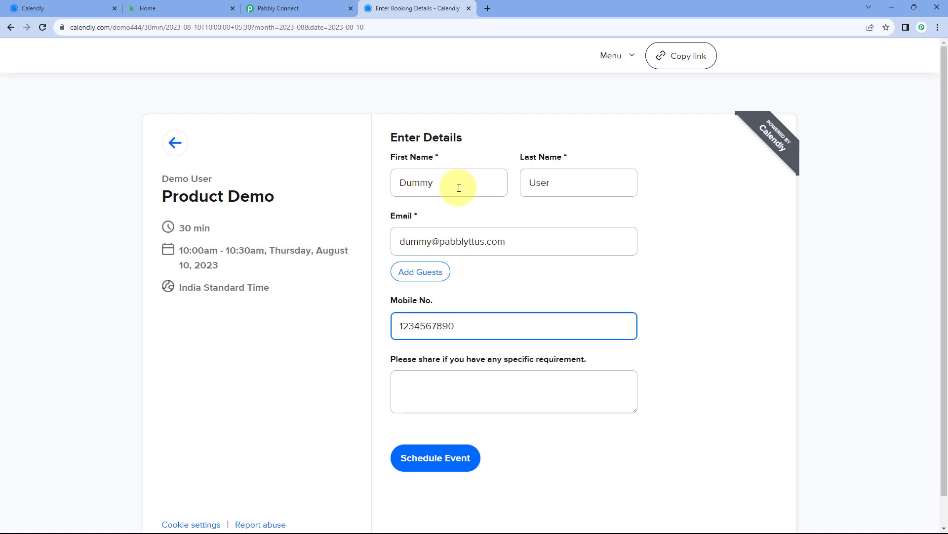
pyautogui.click(497, 392)
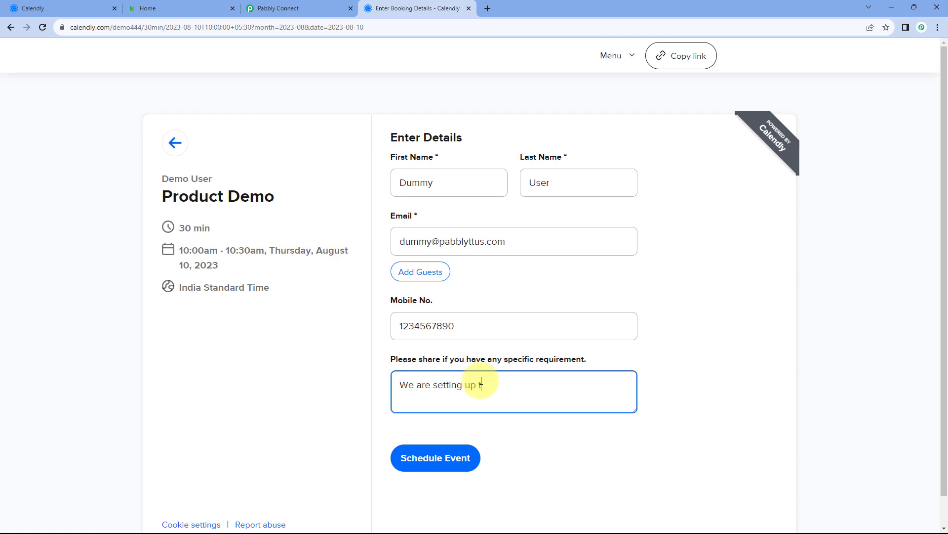
pyautogui.write('We are setting up thsi automation.')
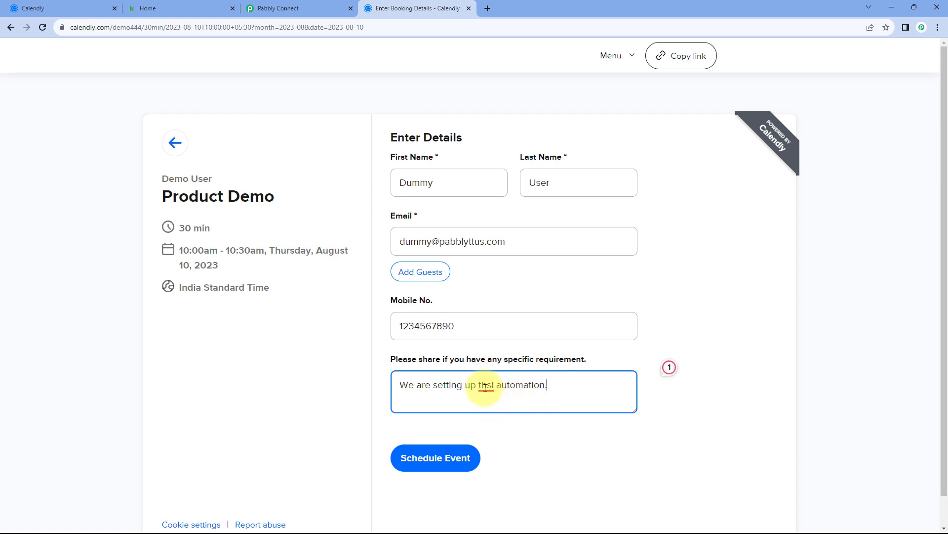
pyautogui.moveTo(486, 384)
pyautogui.click(487, 411)
pyautogui.click(572, 396)
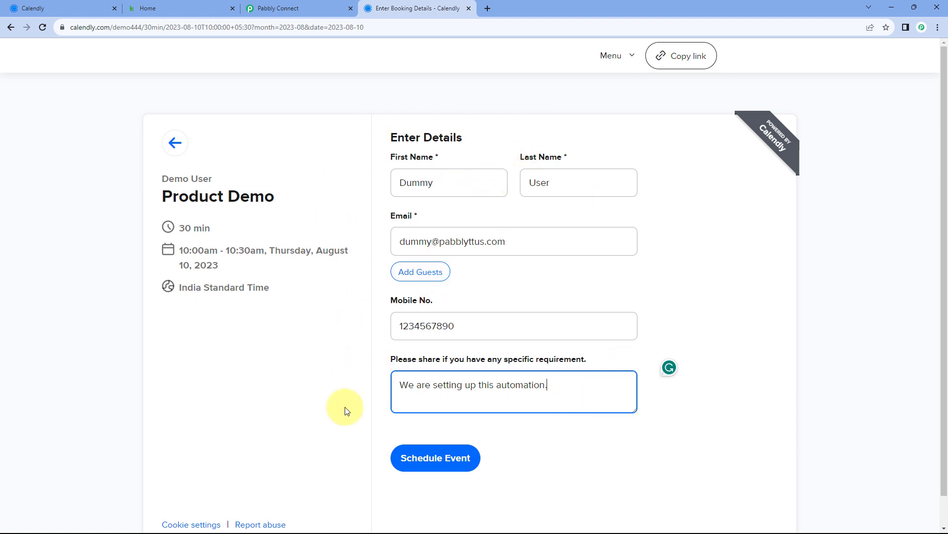
pyautogui.click(451, 461)
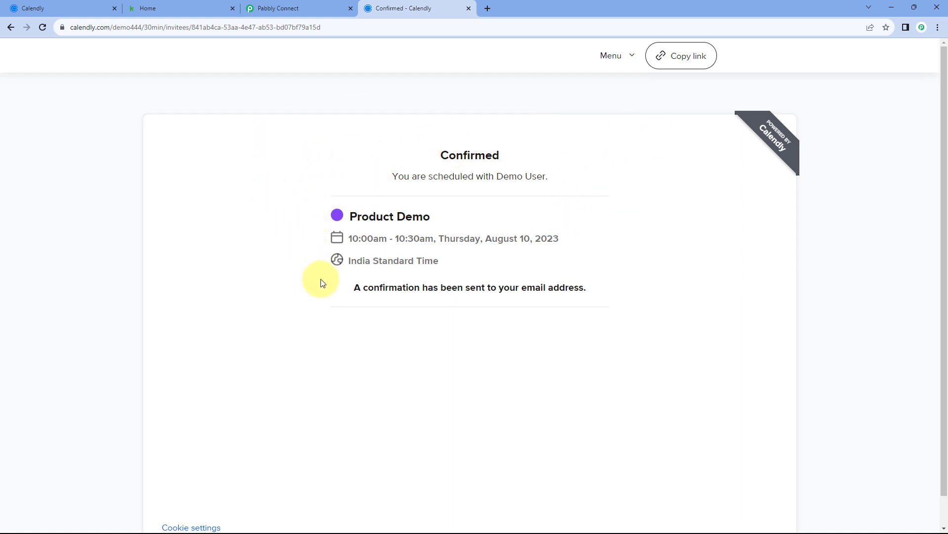
# Review the captured email, name, mobile number and requirement answer in the Calendly response
pyautogui.click(317, 8)
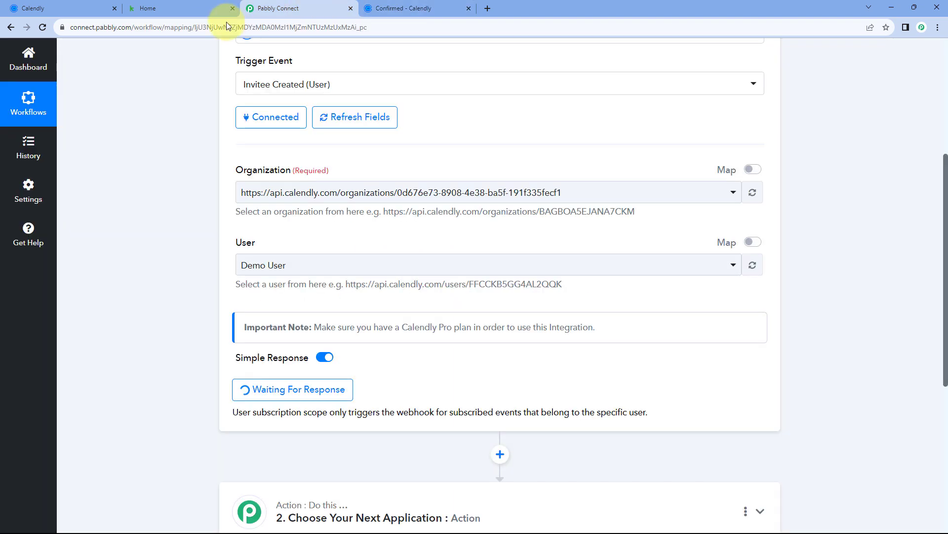
pyautogui.scroll(-3, 171, 190)
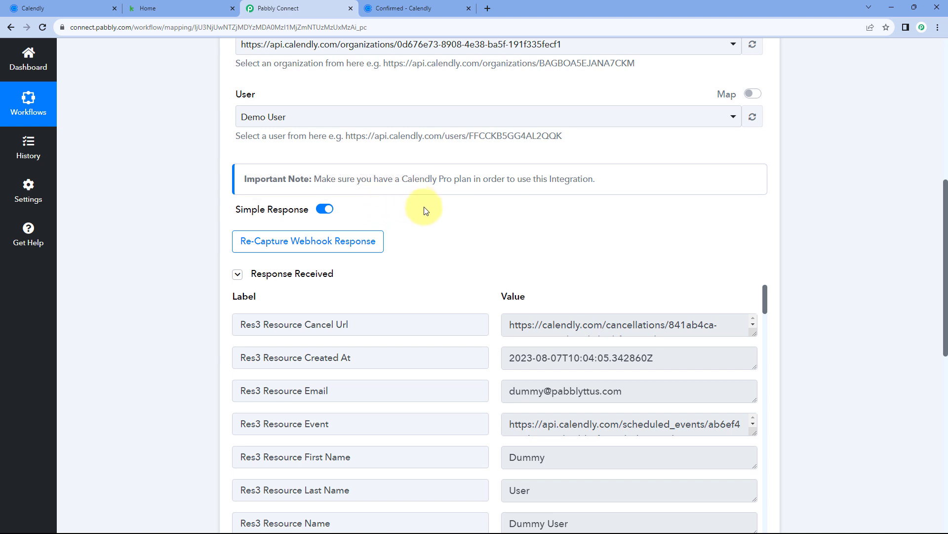
pyautogui.scroll(-2, 421, 213)
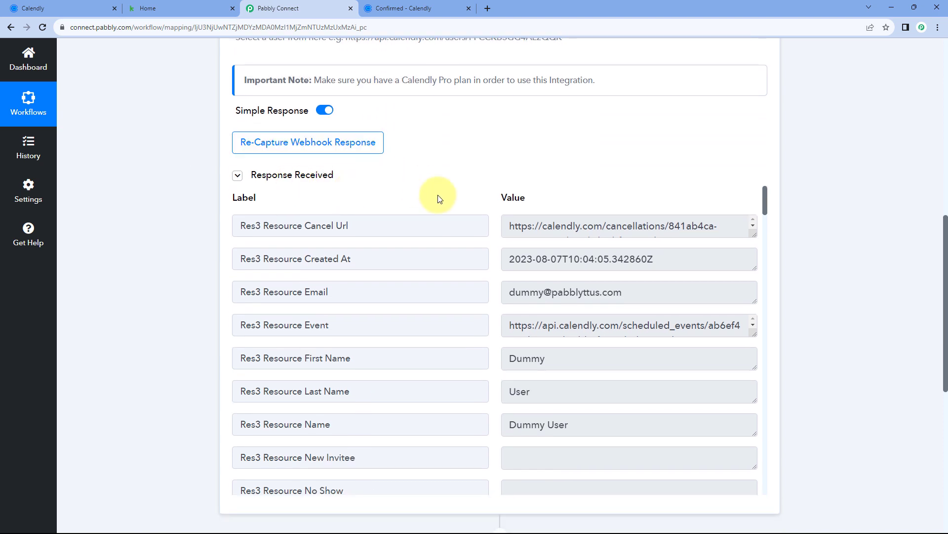
pyautogui.scroll(-1, 482, 186)
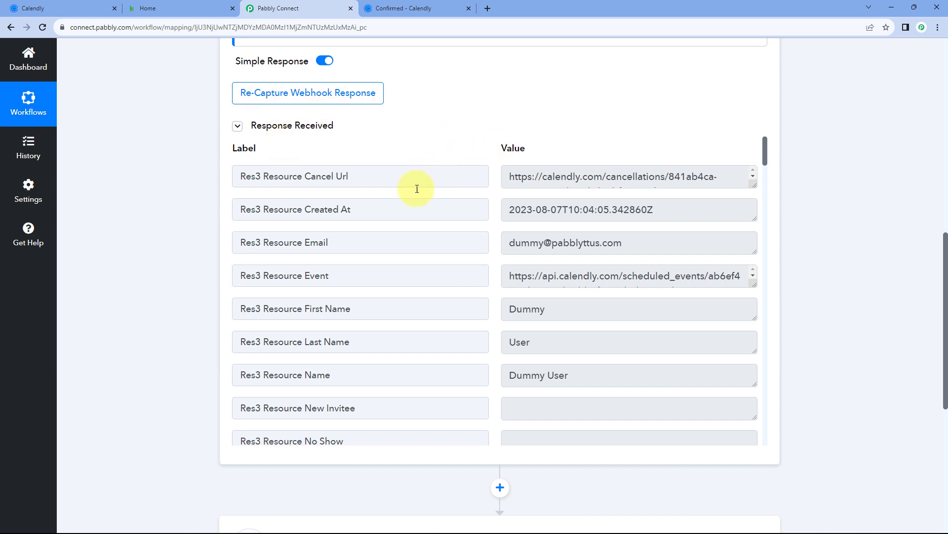
pyautogui.click(543, 243)
pyautogui.moveTo(631, 243); pyautogui.dragTo(511, 241)
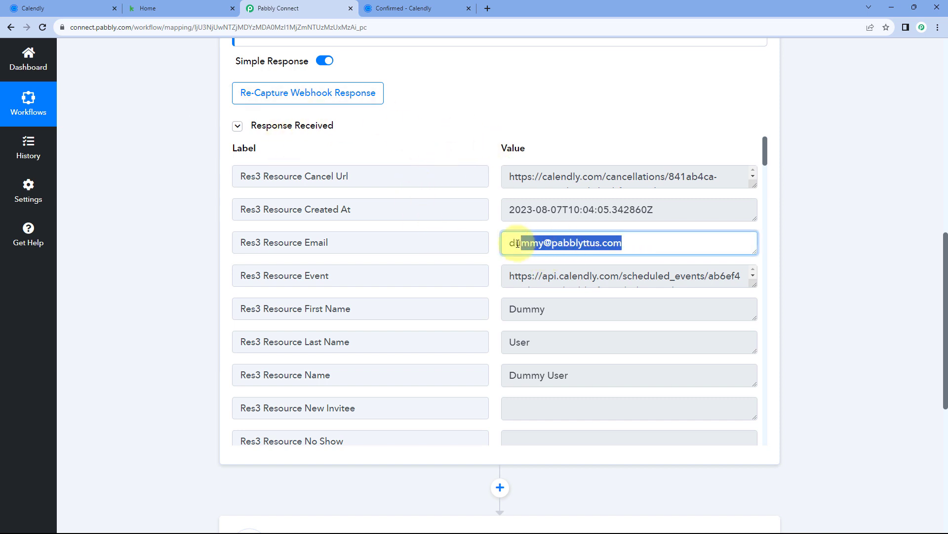
pyautogui.click(492, 243)
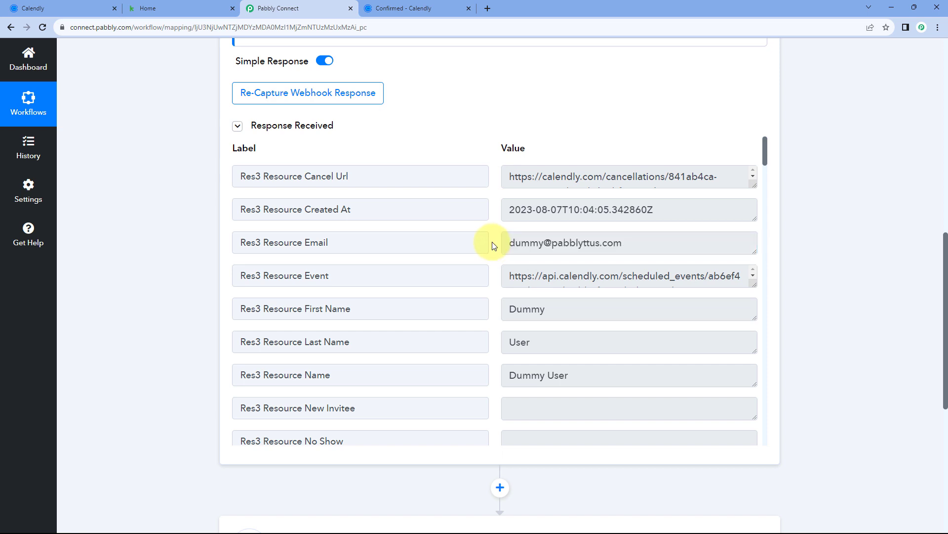
pyautogui.scroll(-1, 492, 243)
pyautogui.moveTo(561, 258); pyautogui.dragTo(493, 258)
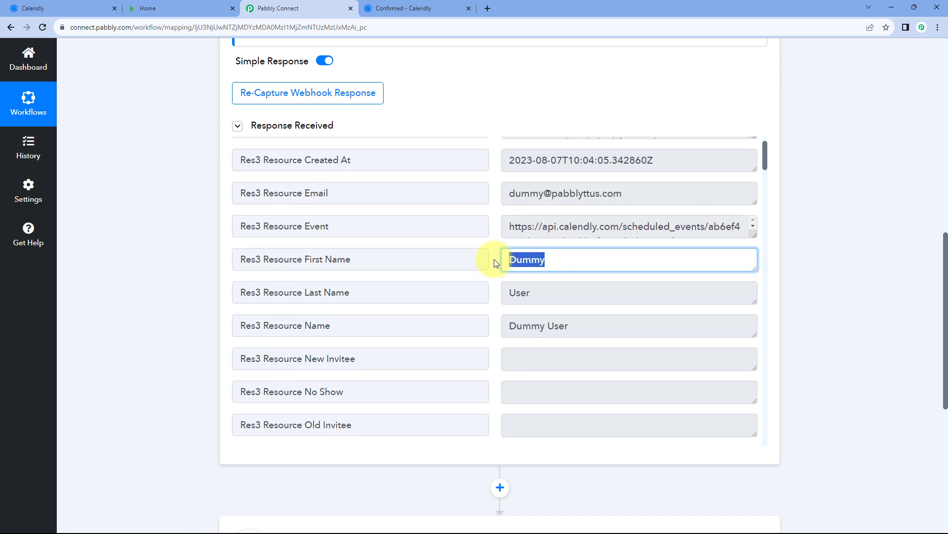
pyautogui.doubleClick(537, 291)
pyautogui.moveTo(591, 326); pyautogui.dragTo(496, 319)
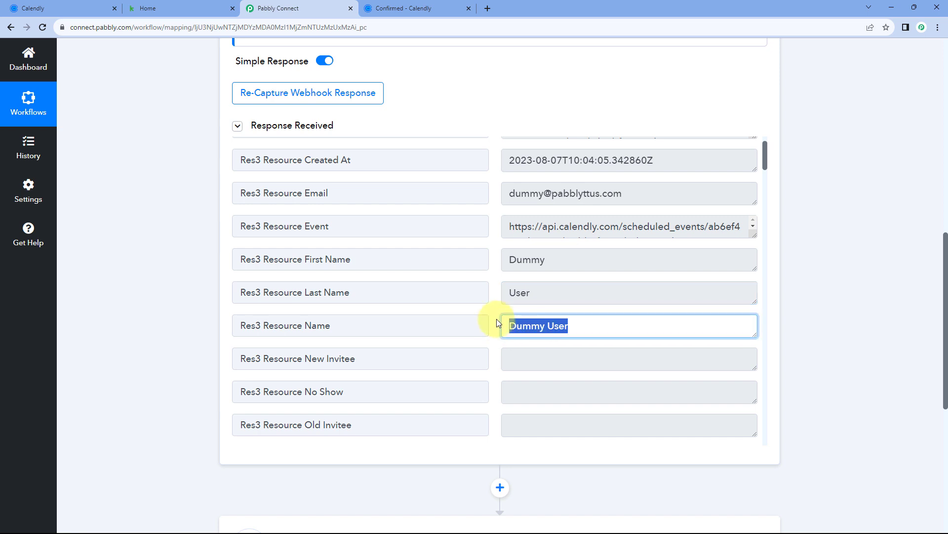
pyautogui.click(496, 307)
pyautogui.scroll(-5, 493, 297)
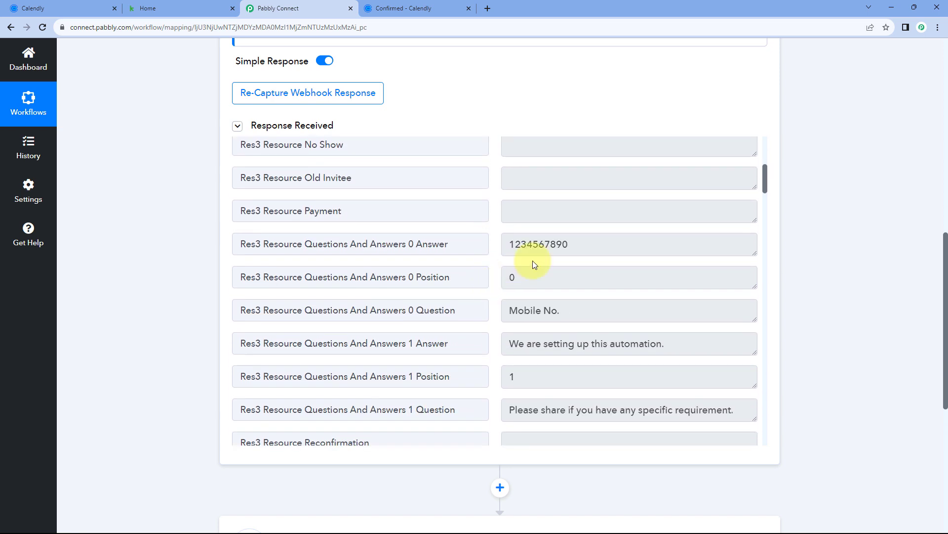
pyautogui.moveTo(587, 248); pyautogui.dragTo(491, 262)
pyautogui.click(491, 269)
pyautogui.scroll(-2, 491, 275)
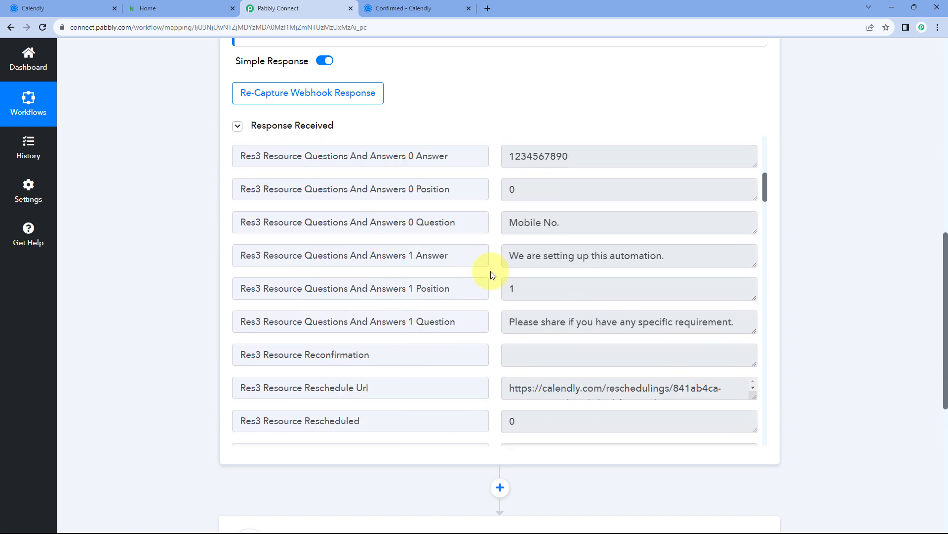
pyautogui.moveTo(696, 247); pyautogui.dragTo(491, 246)
pyautogui.click(492, 248)
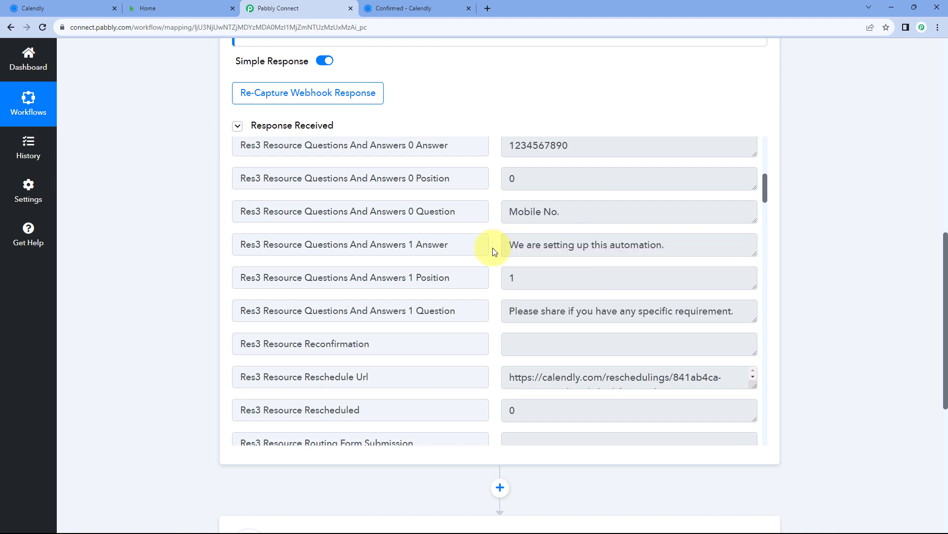
pyautogui.scroll(-2, 493, 252)
pyautogui.scroll(-6, 493, 252)
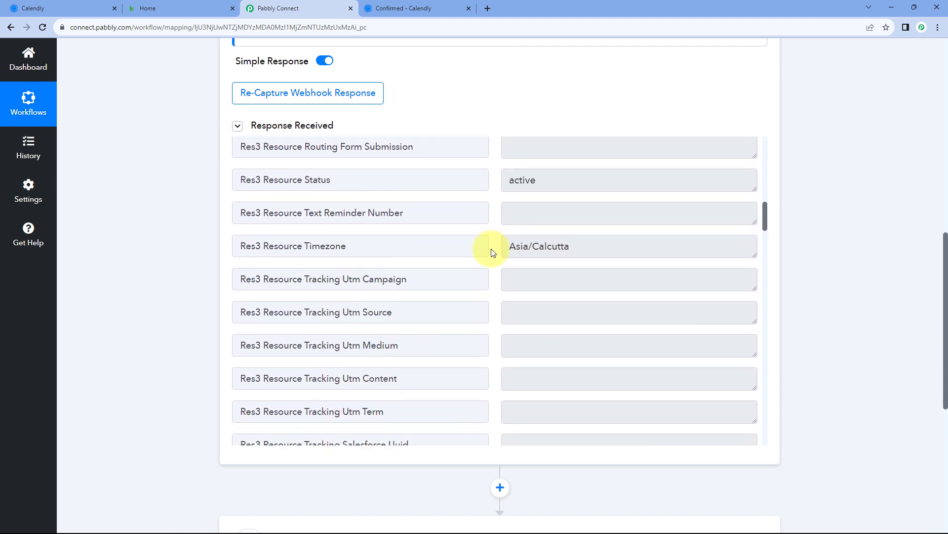
pyautogui.scroll(-2, 493, 252)
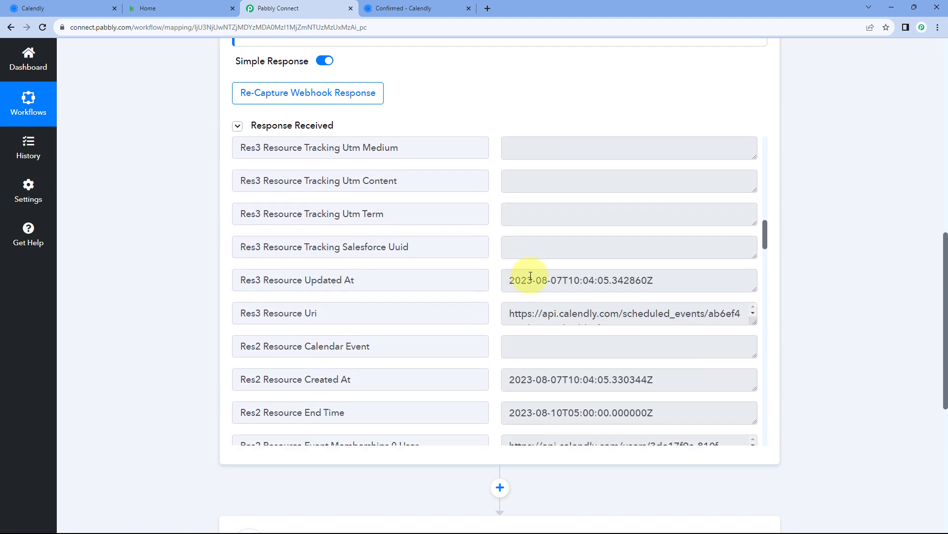
# Check the captured Updated At, Created At and End Time (2023-08-10T05:00:00.000000Z) values
pyautogui.moveTo(510, 280); pyautogui.dragTo(657, 280)
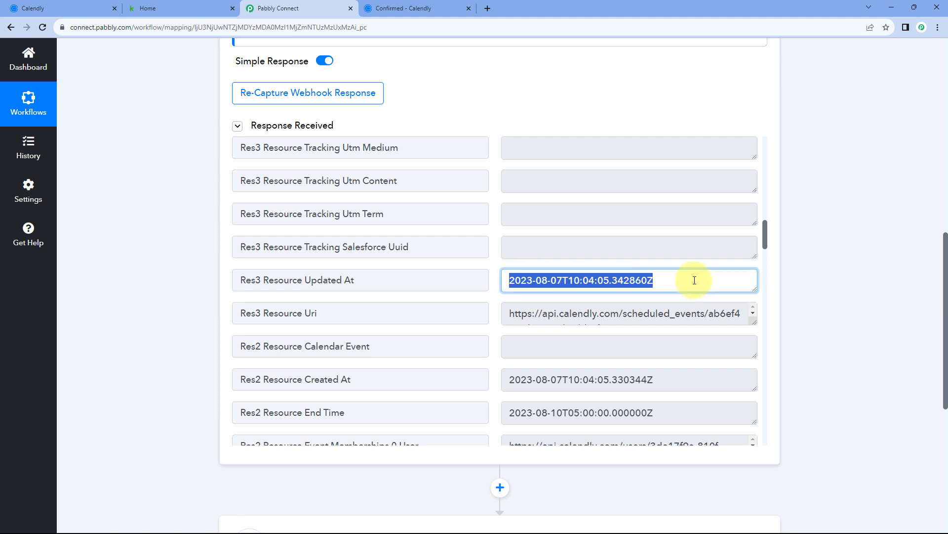
pyautogui.click(496, 280)
pyautogui.scroll(-2, 494, 276)
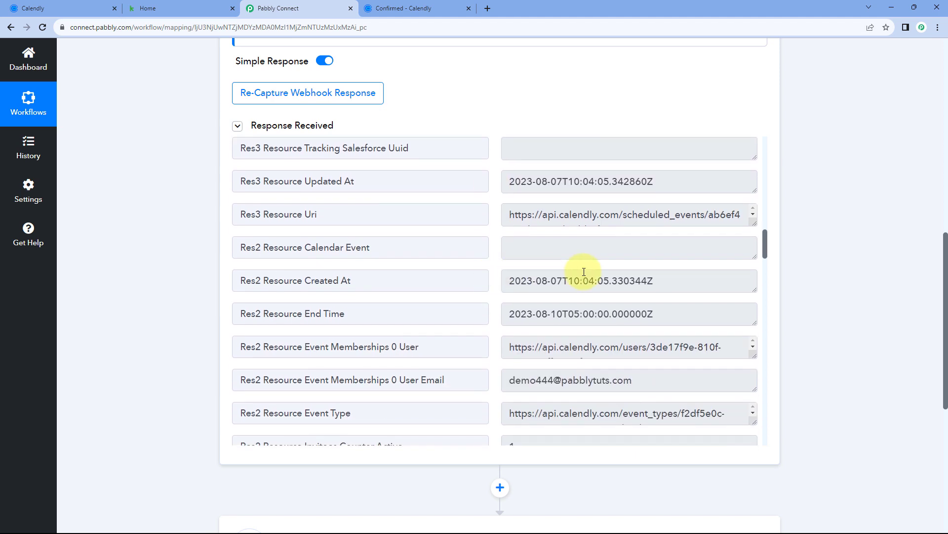
pyautogui.moveTo(675, 280); pyautogui.dragTo(497, 285)
pyautogui.click(493, 289)
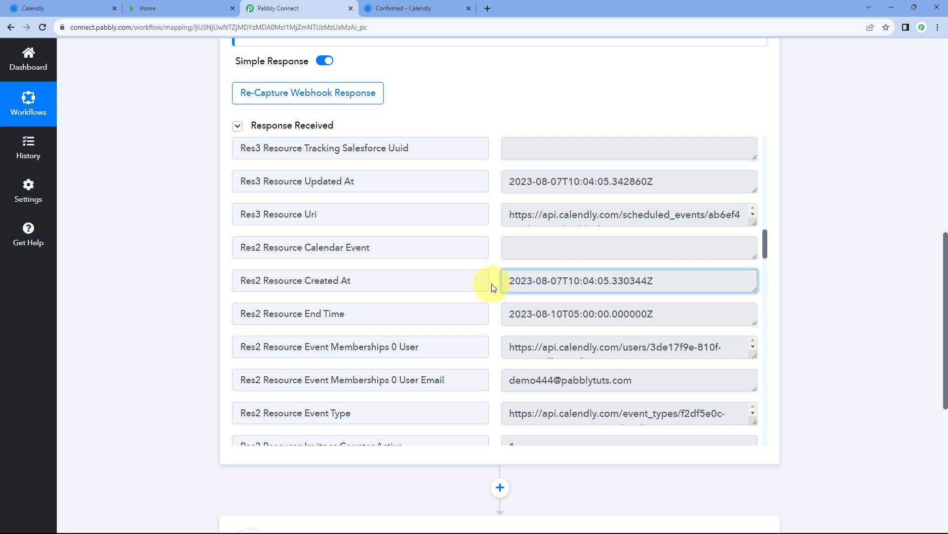
pyautogui.scroll(-2, 492, 286)
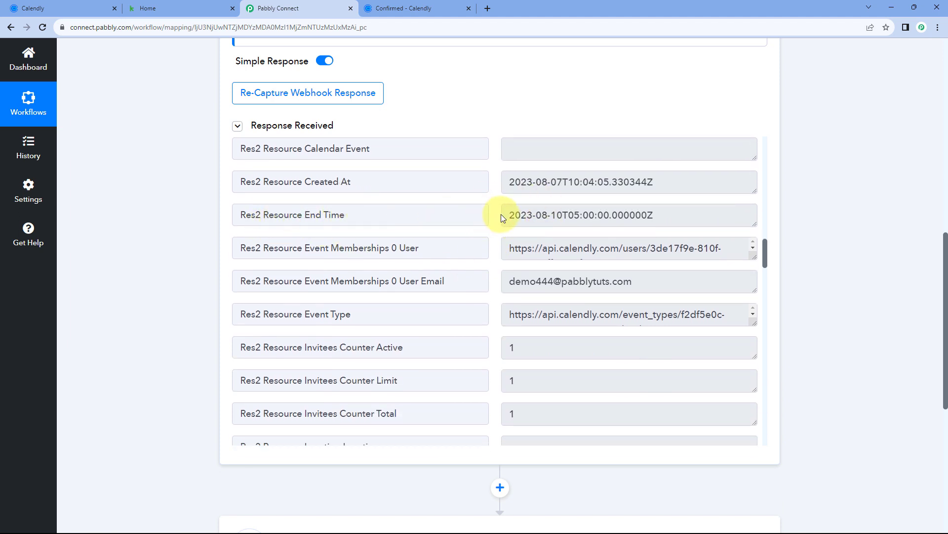
pyautogui.moveTo(509, 216); pyautogui.dragTo(679, 213)
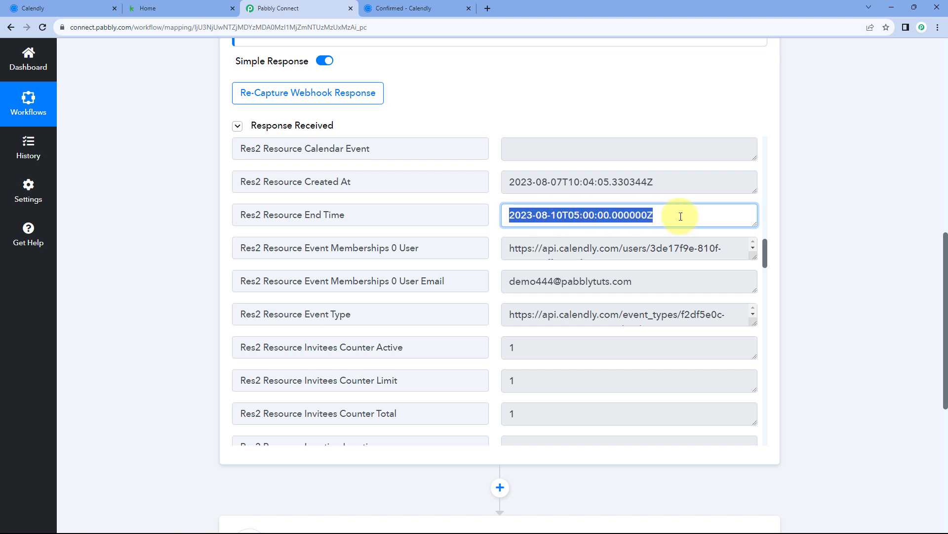
pyautogui.click(496, 203)
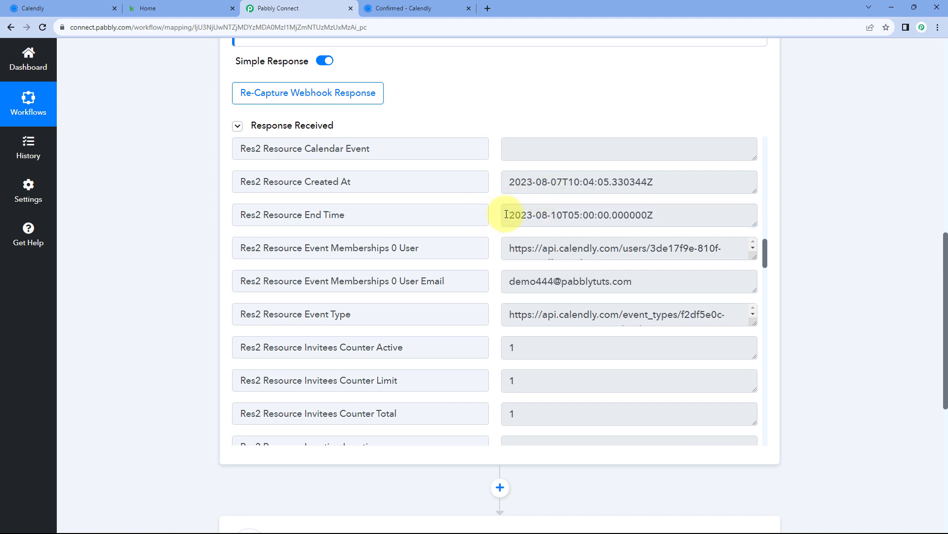
pyautogui.doubleClick(511, 215)
pyautogui.moveTo(565, 210); pyautogui.dragTo(662, 210)
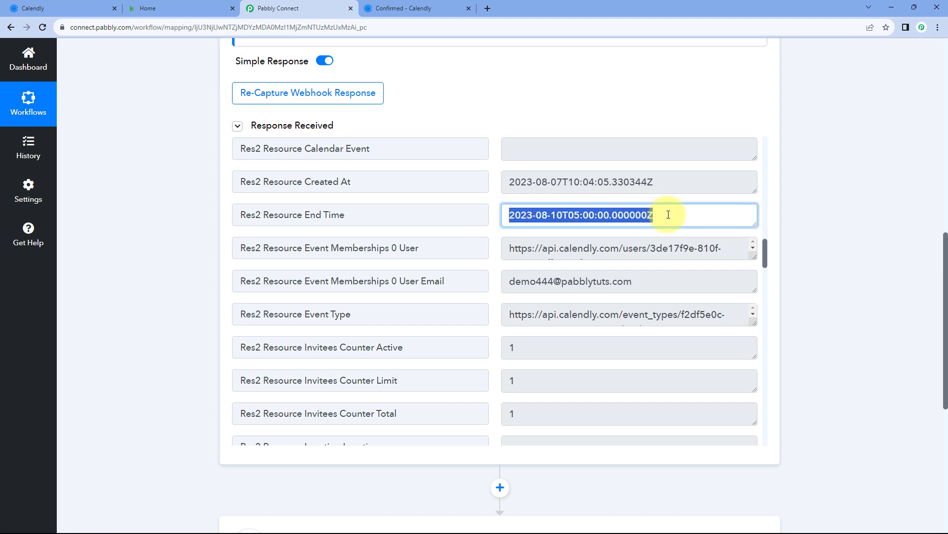
pyautogui.click(493, 199)
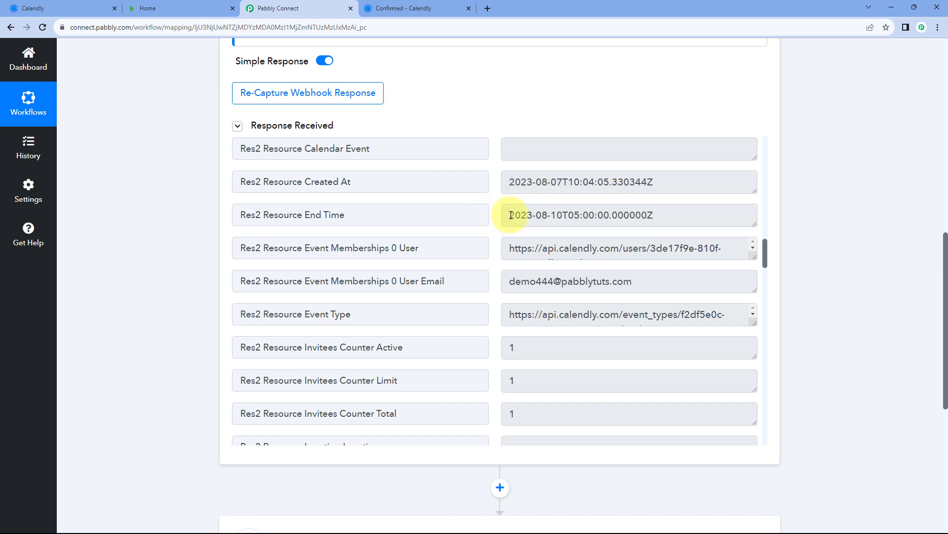
# Compare Calendly's 10:00am India Standard Time booking with the captured Start Time 2023-08-10T04:30:00.000000Z
pyautogui.click(403, 9)
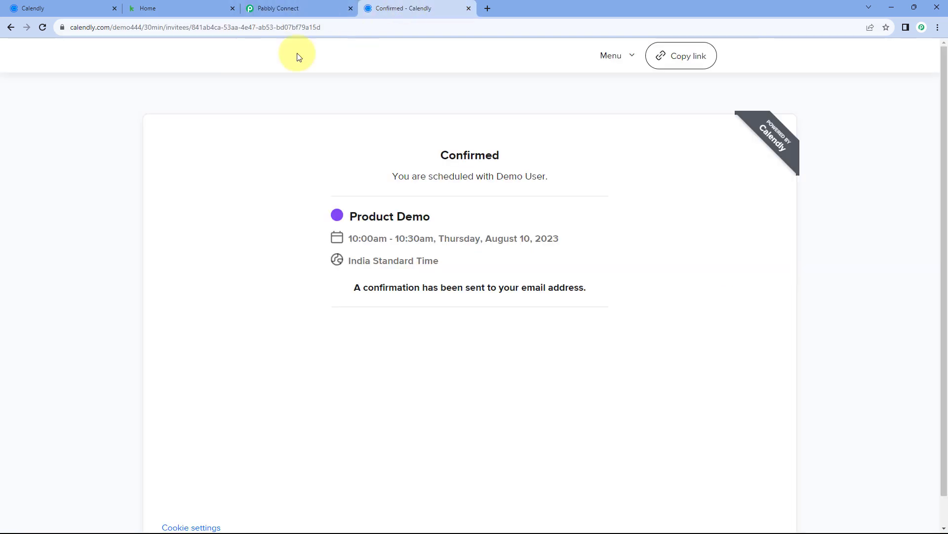
pyautogui.moveTo(447, 263); pyautogui.dragTo(328, 260)
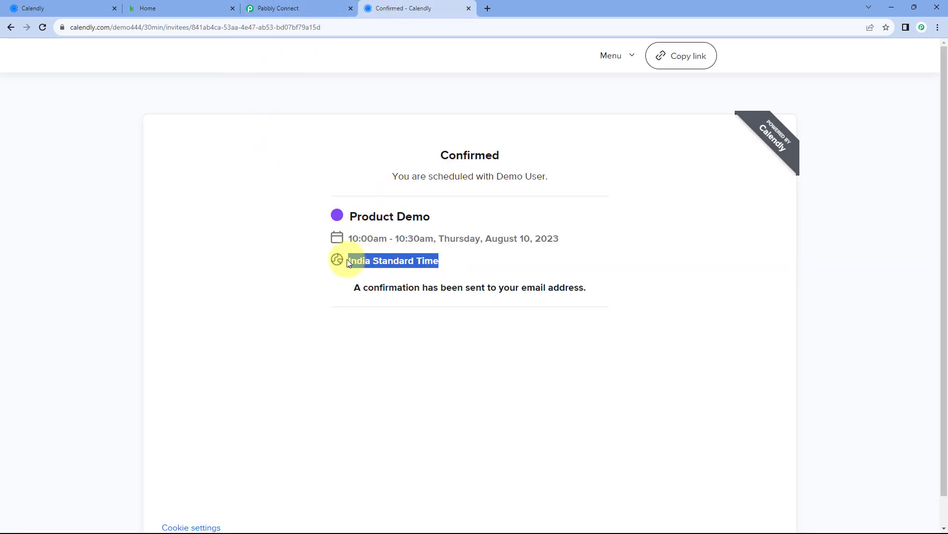
pyautogui.click(412, 213)
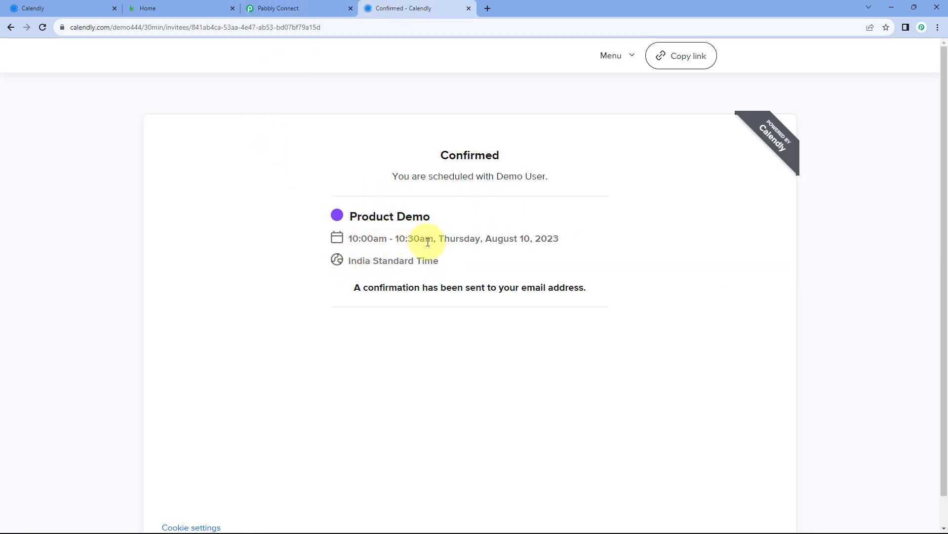
pyautogui.click(321, 8)
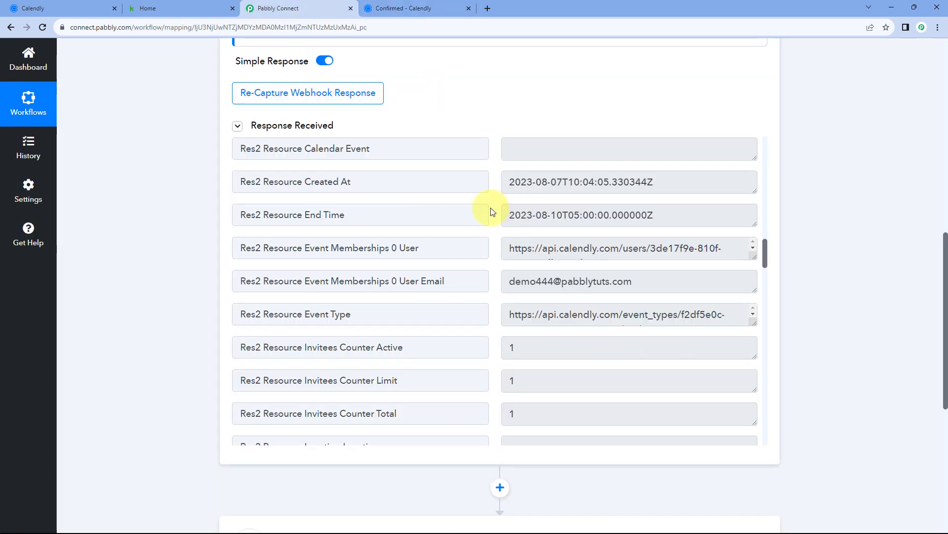
pyautogui.moveTo(371, 214); pyautogui.dragTo(293, 215)
pyautogui.scroll(-5, 494, 207)
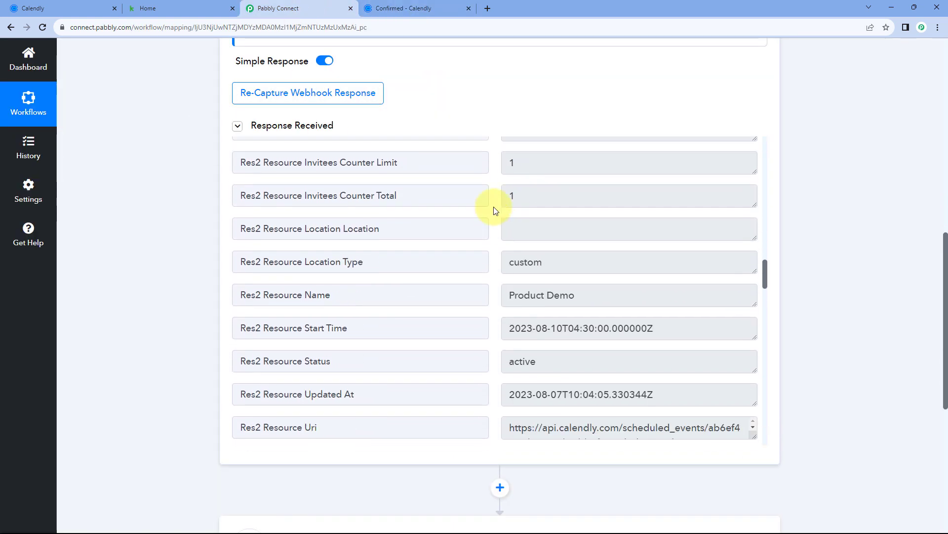
pyautogui.scroll(-2, 496, 211)
pyautogui.click(603, 248)
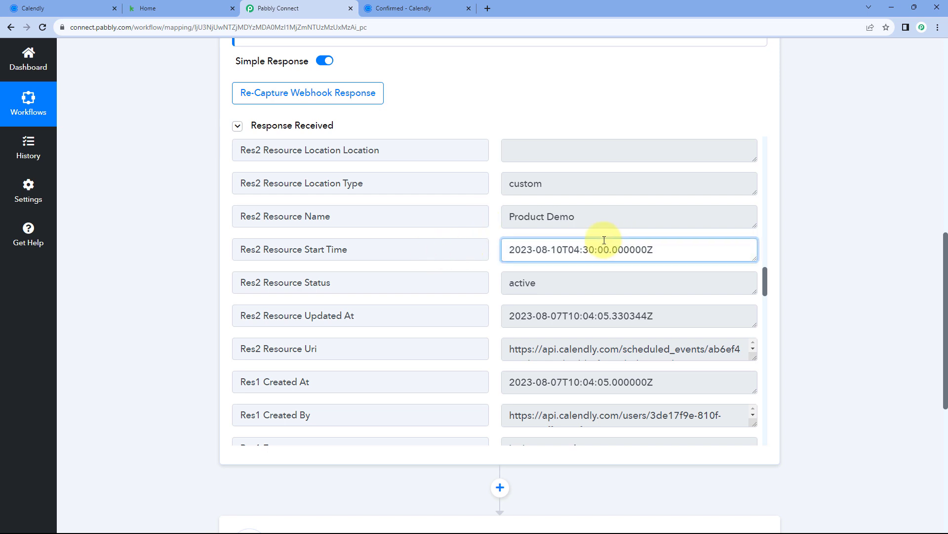
pyautogui.moveTo(563, 250); pyautogui.dragTo(508, 249)
pyautogui.click(568, 251)
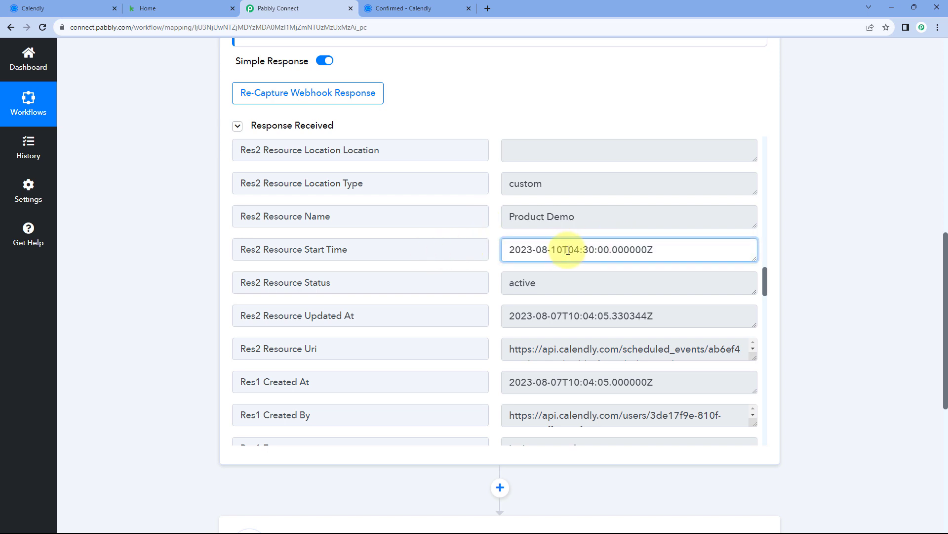
pyautogui.moveTo(568, 250); pyautogui.dragTo(595, 251)
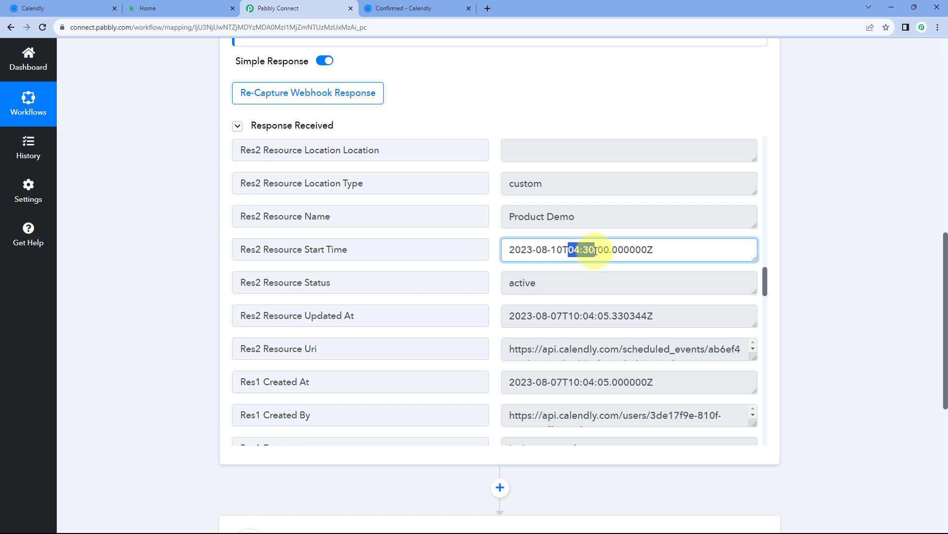
pyautogui.click(494, 239)
pyautogui.click(393, 8)
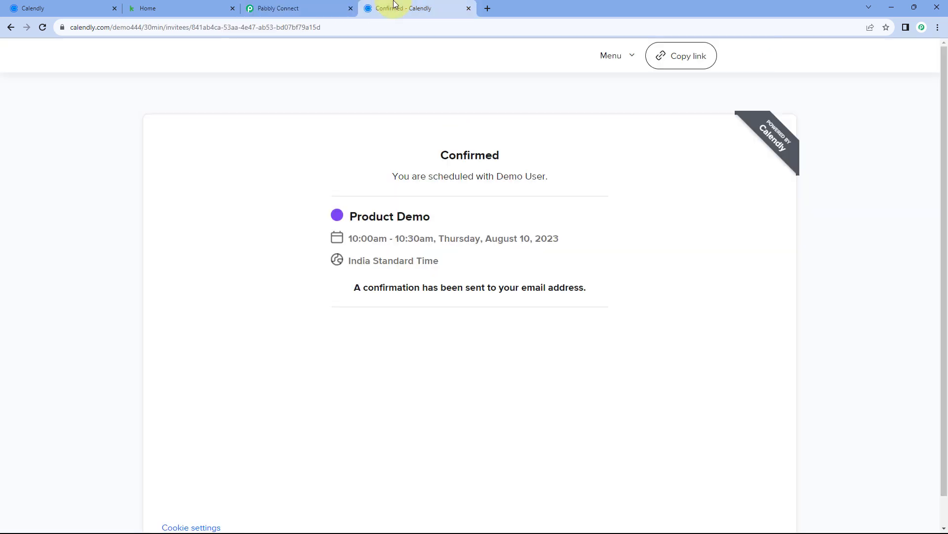
pyautogui.click(319, 7)
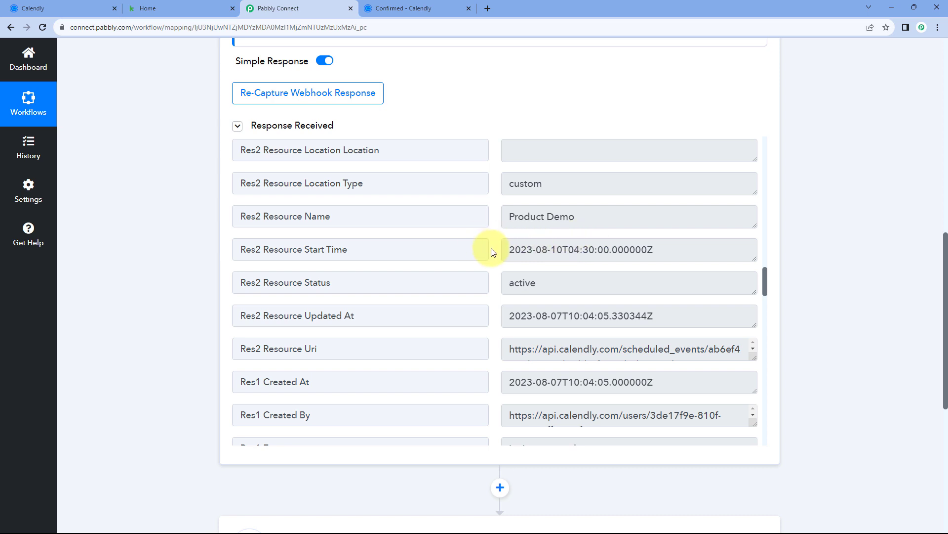
# Review the captured Start Time, Created At, End Time and invitee first and last name values
pyautogui.scroll(3, 492, 250)
pyautogui.scroll(-2, 490, 277)
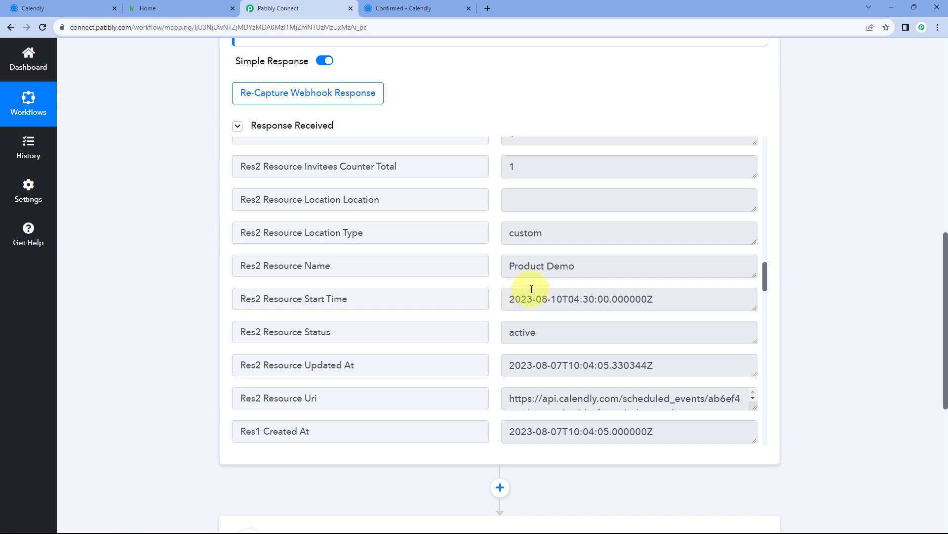
pyautogui.click(519, 298)
pyautogui.scroll(5, 493, 296)
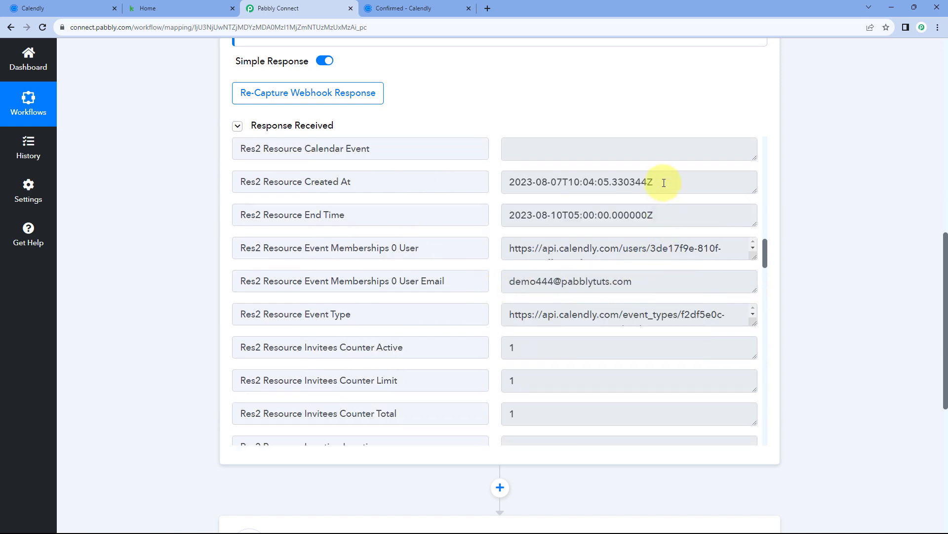
pyautogui.click(664, 183)
pyautogui.click(679, 213)
pyautogui.scroll(1, 491, 220)
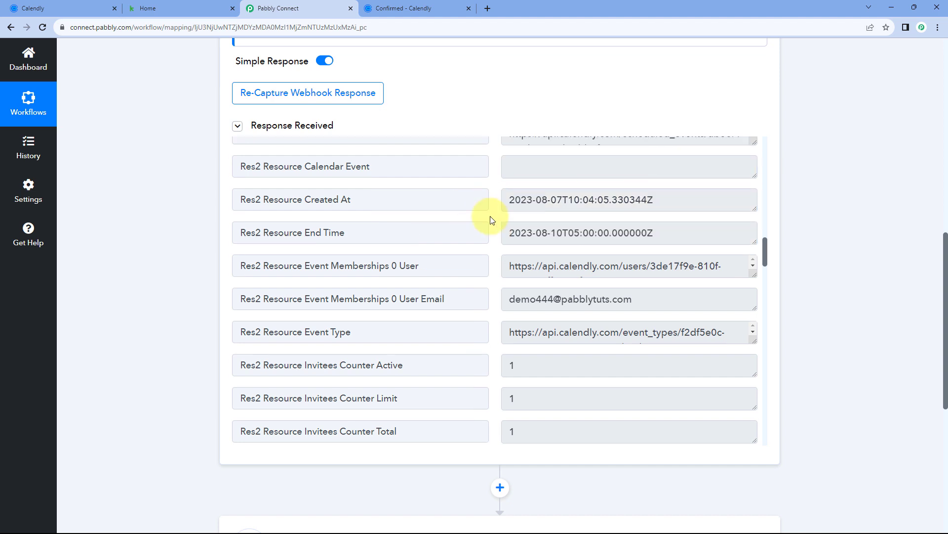
pyautogui.scroll(8, 492, 227)
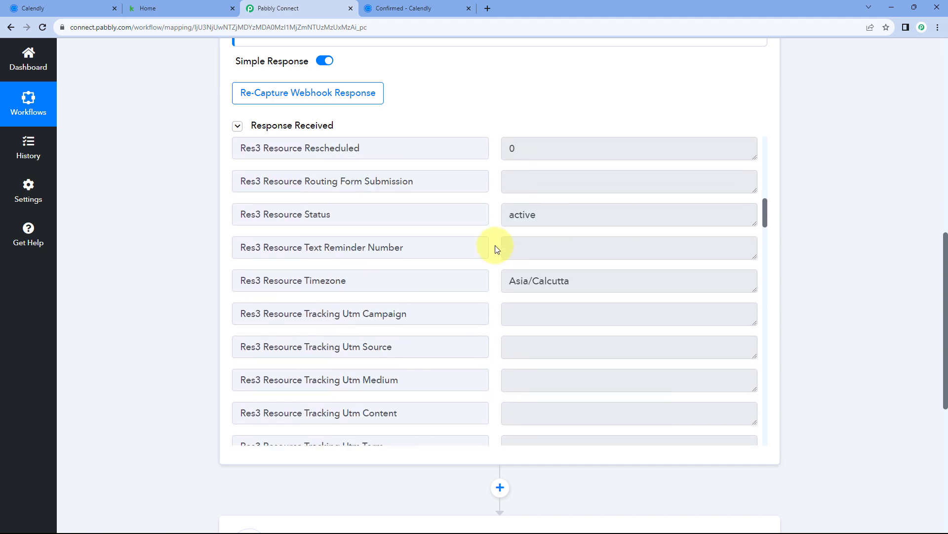
pyautogui.scroll(4, 497, 249)
pyautogui.scroll(7, 496, 248)
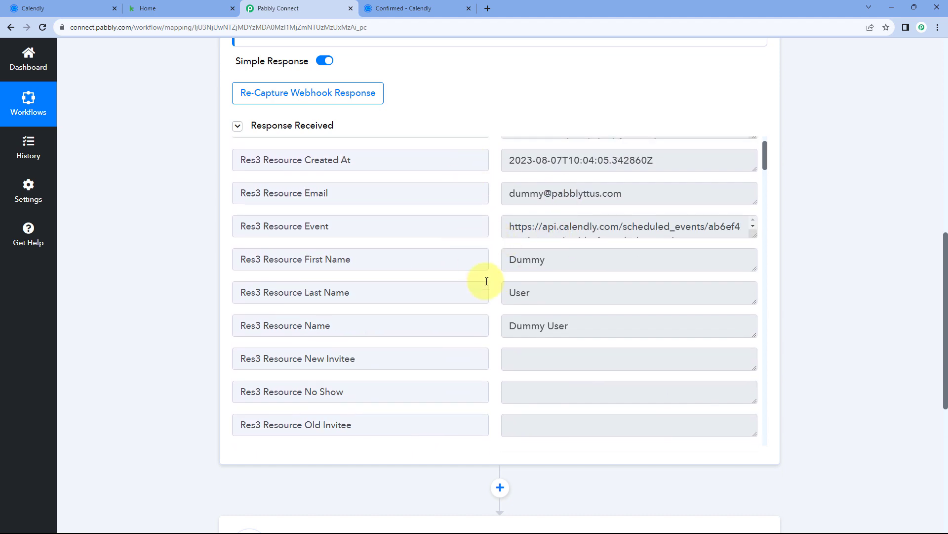
pyautogui.click(539, 259)
pyautogui.click(539, 294)
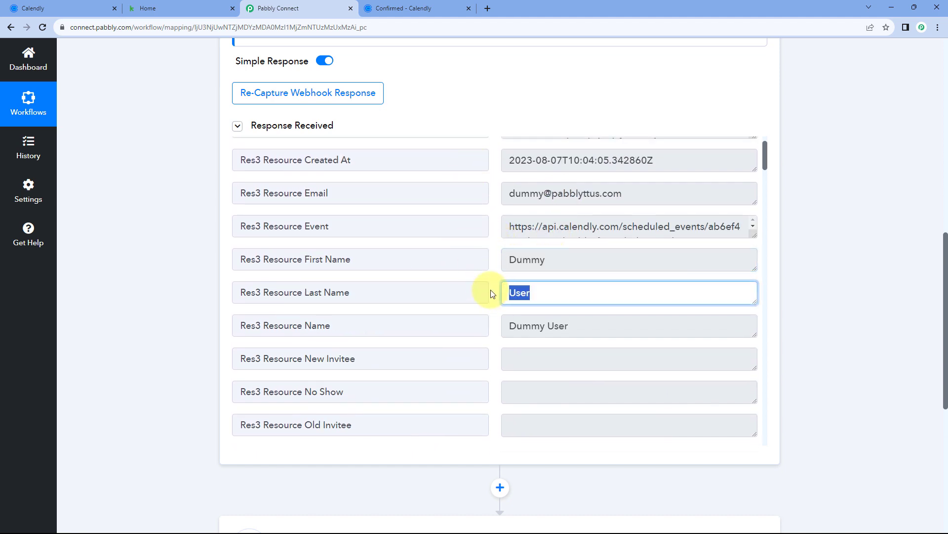
pyautogui.click(492, 293)
# Expand the 'Choose Your Next Application' action step to show its app list
pyautogui.scroll(2, 492, 294)
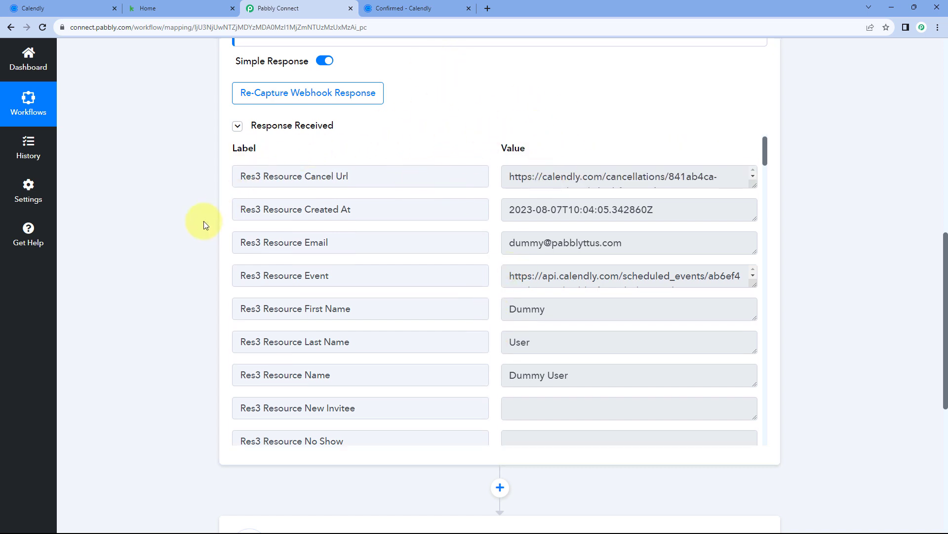
pyautogui.scroll(-7, 203, 225)
pyautogui.click(366, 211)
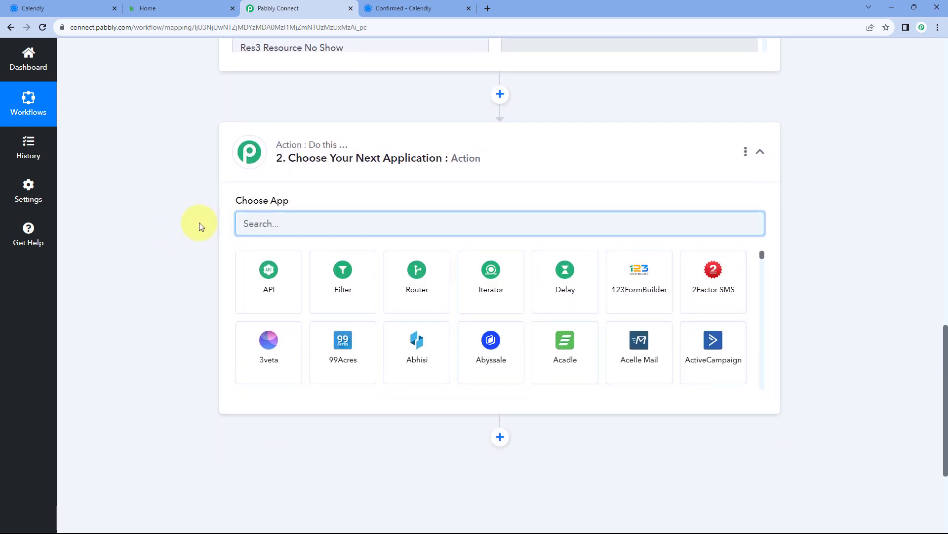
# Set the action to Infusionsoft by Keap's Create/Update Contact and begin connecting the Keap account
pyautogui.write('Keap')
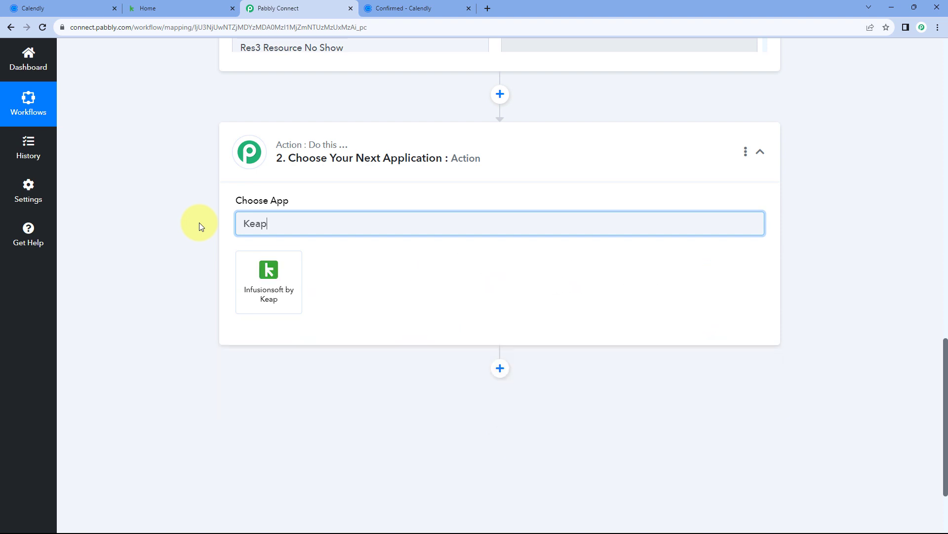
pyautogui.click(271, 273)
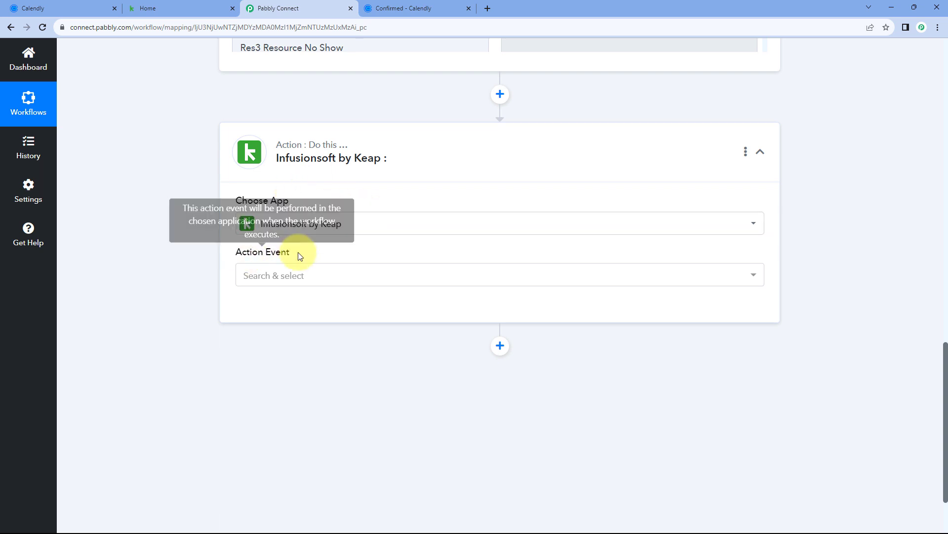
pyautogui.click(328, 272)
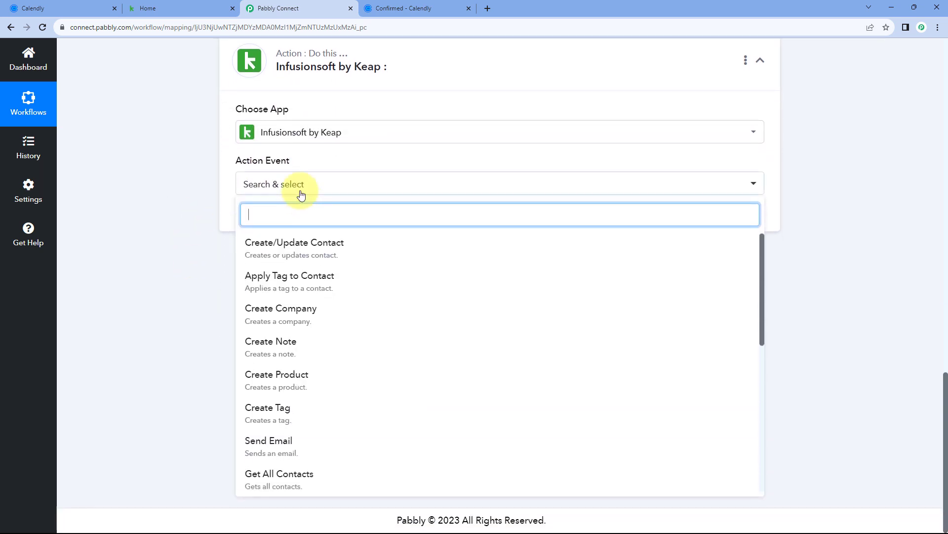
pyautogui.click(322, 247)
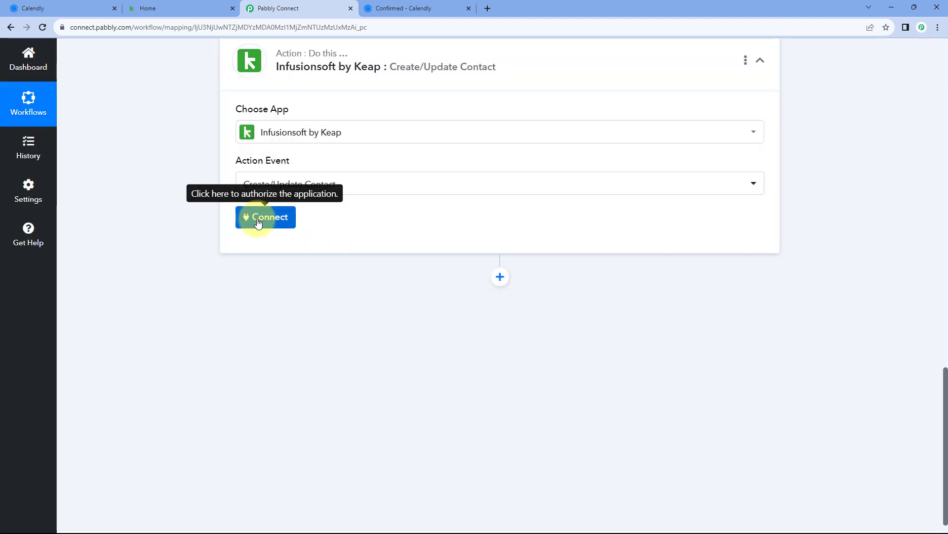
pyautogui.click(257, 221)
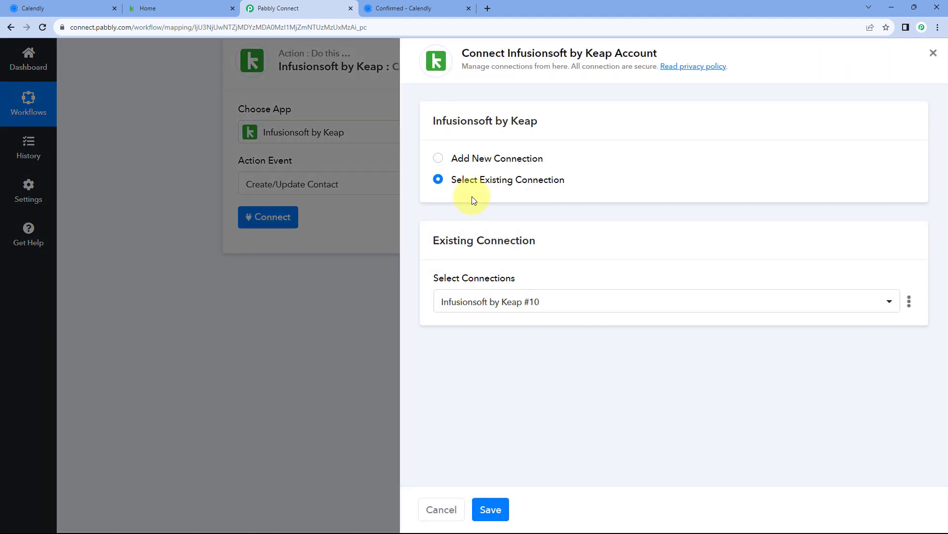
# Authorize a new Infusionsoft by Keap connection, allowing Pabbly Connect access to the Keap application
pyautogui.click(438, 158)
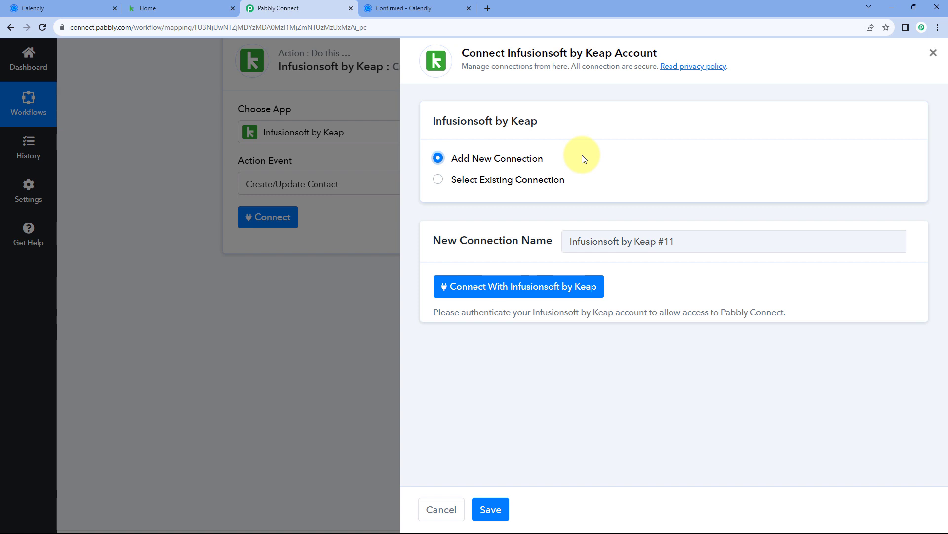
pyautogui.click(515, 292)
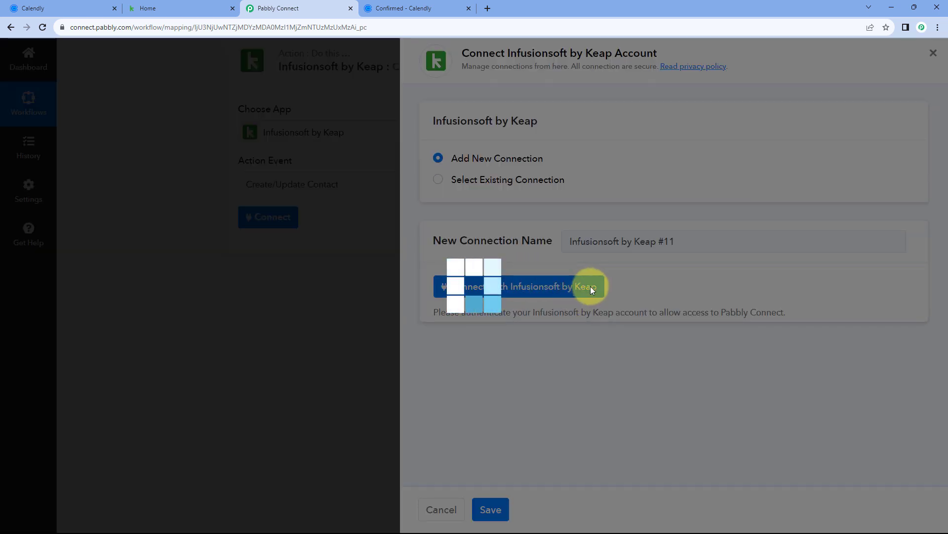
pyautogui.click(227, 9)
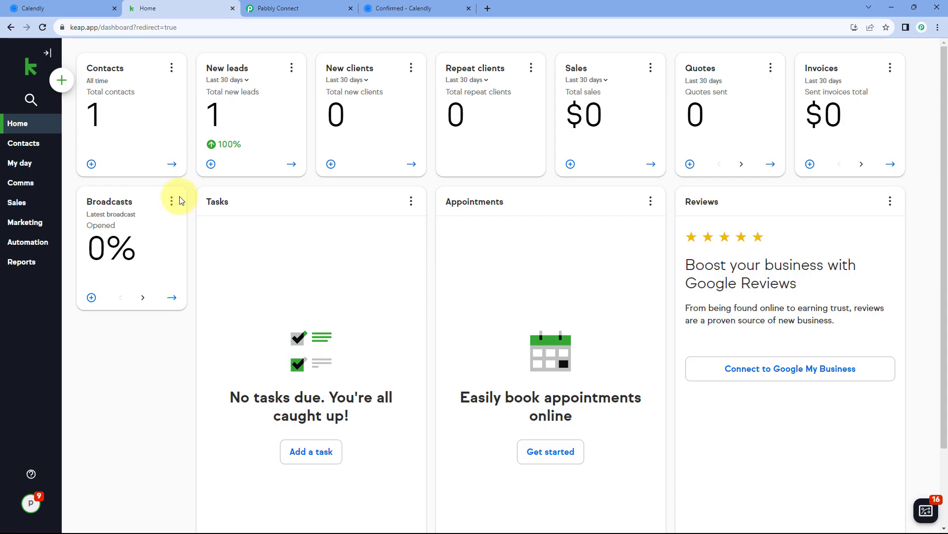
pyautogui.click(298, 9)
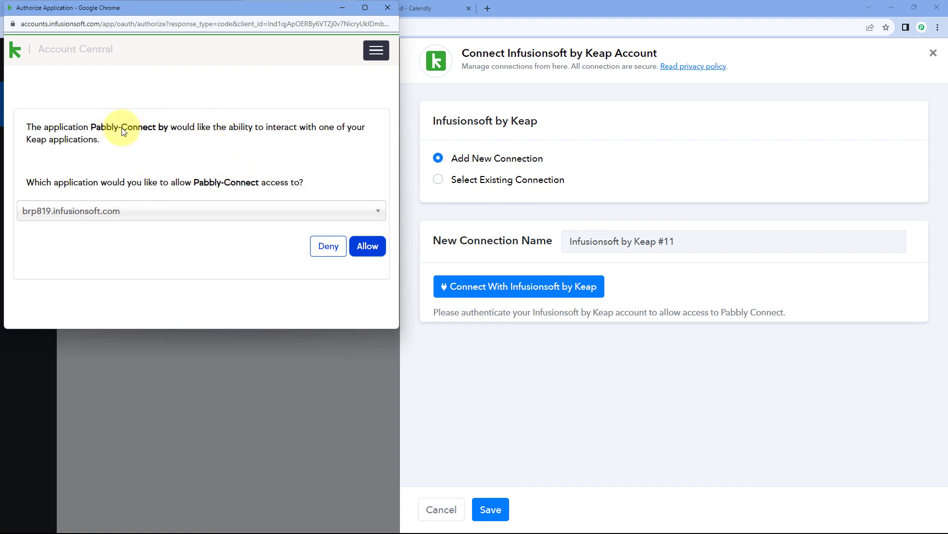
pyautogui.click(254, 214)
pyautogui.click(285, 191)
pyautogui.click(378, 250)
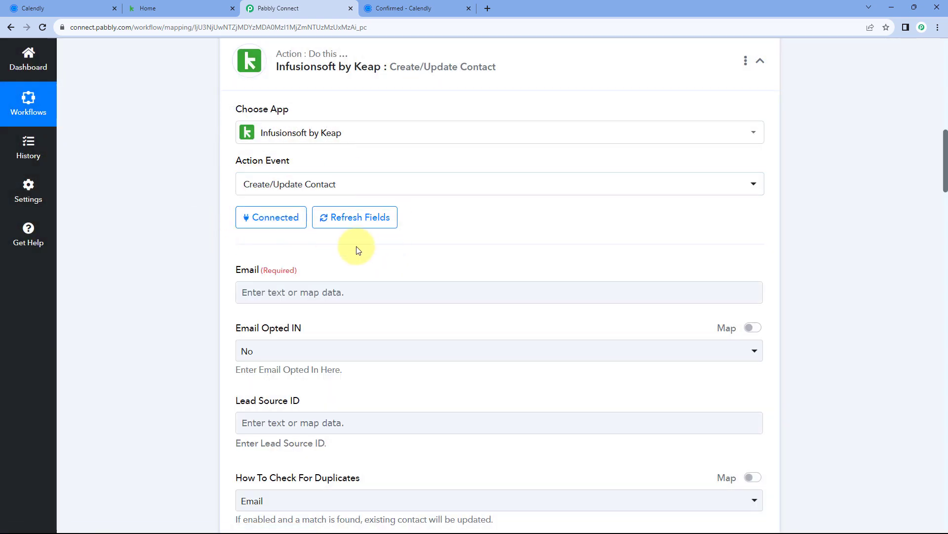
# Expand the Calendly trigger's Response Received and compare it with the Calendly booking confirmation
pyautogui.scroll(-2, 179, 241)
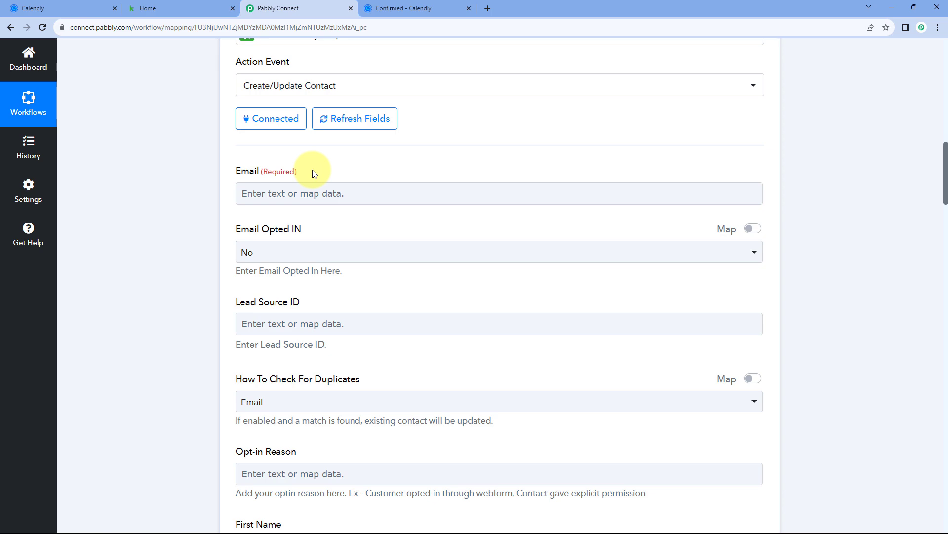
pyautogui.scroll(7, 402, 174)
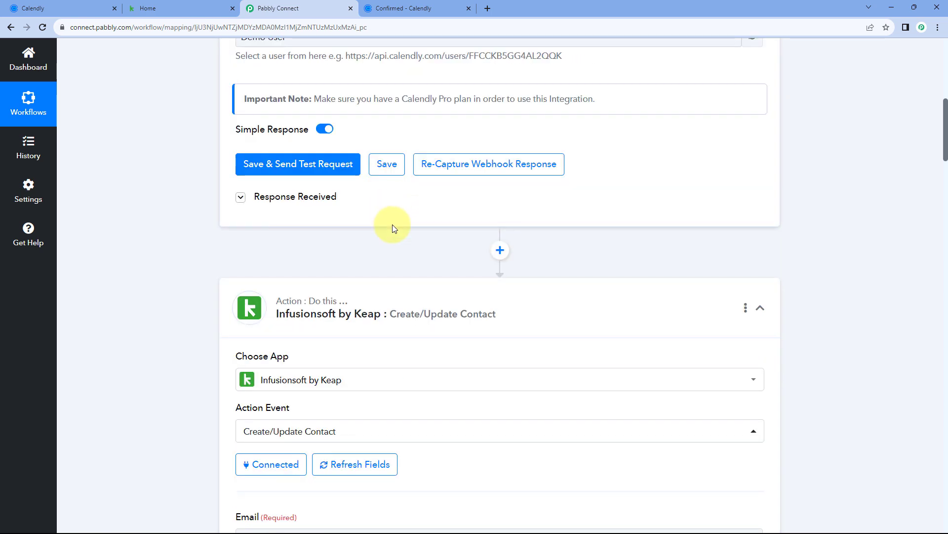
pyautogui.click(263, 203)
pyautogui.scroll(-4, 303, 190)
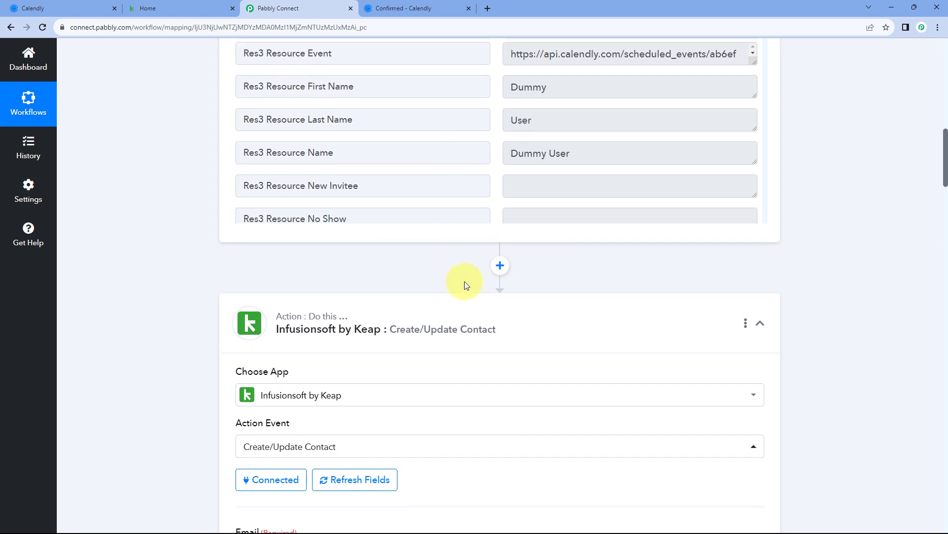
pyautogui.scroll(1, 472, 247)
pyautogui.scroll(1, 483, 197)
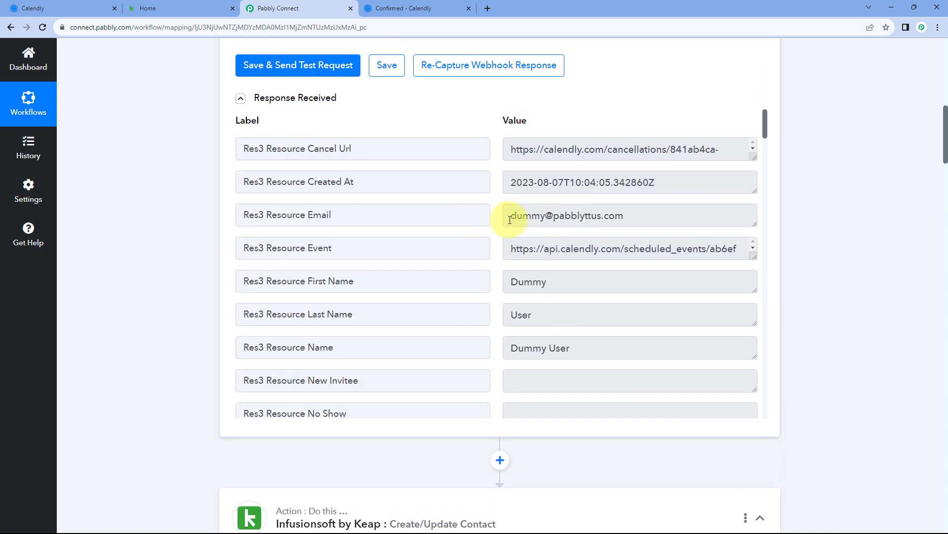
pyautogui.moveTo(514, 216); pyautogui.dragTo(661, 213)
pyautogui.click(378, 10)
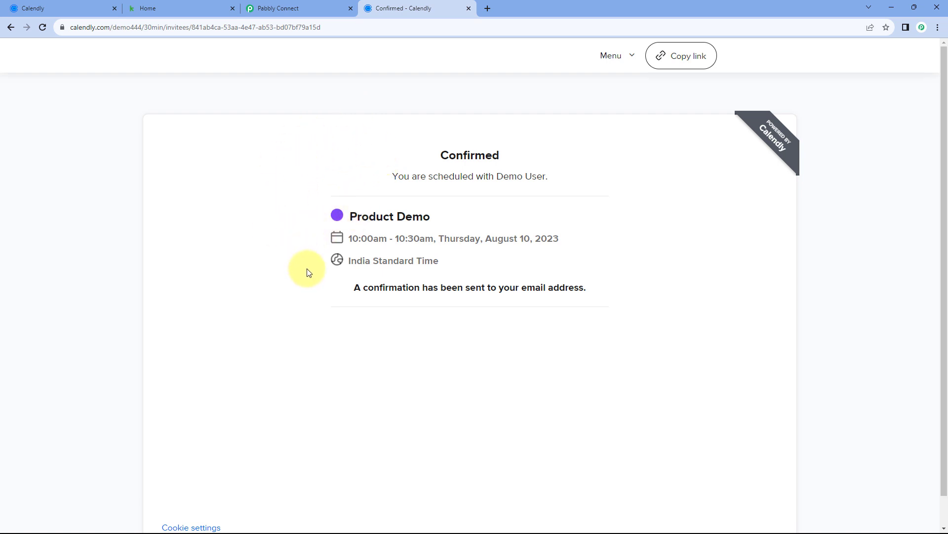
pyautogui.click(311, 4)
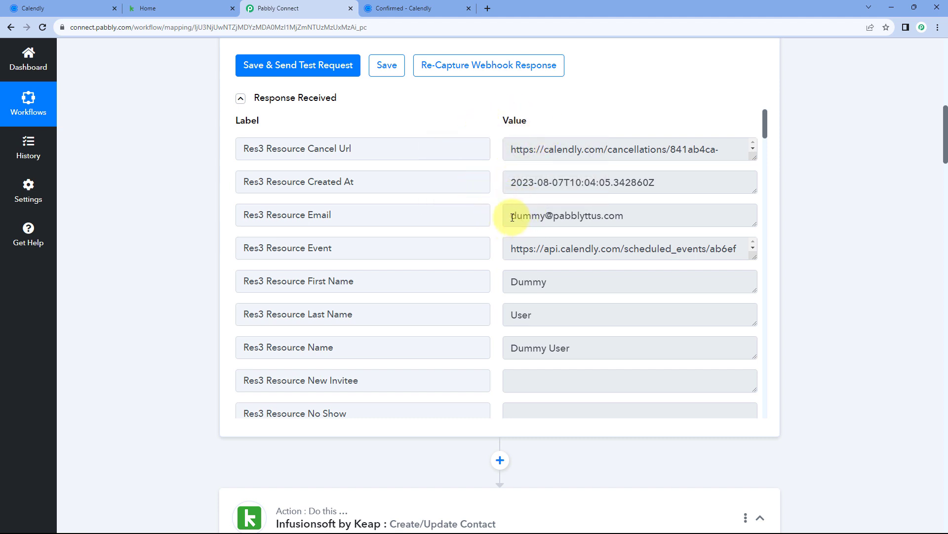
# Check the invitee's email value in the response, then scroll back down to the Keap fields
pyautogui.moveTo(513, 218); pyautogui.dragTo(642, 216)
pyautogui.click(643, 217)
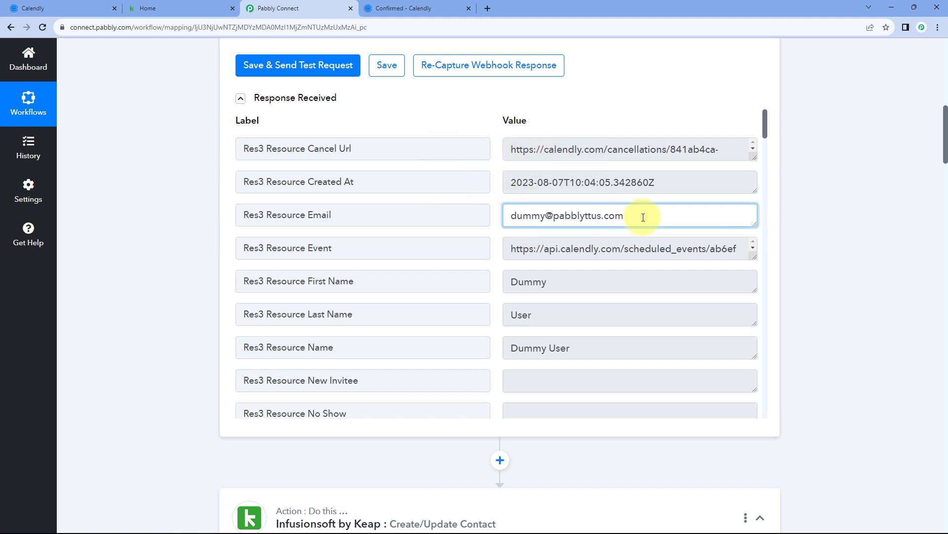
pyautogui.click(494, 230)
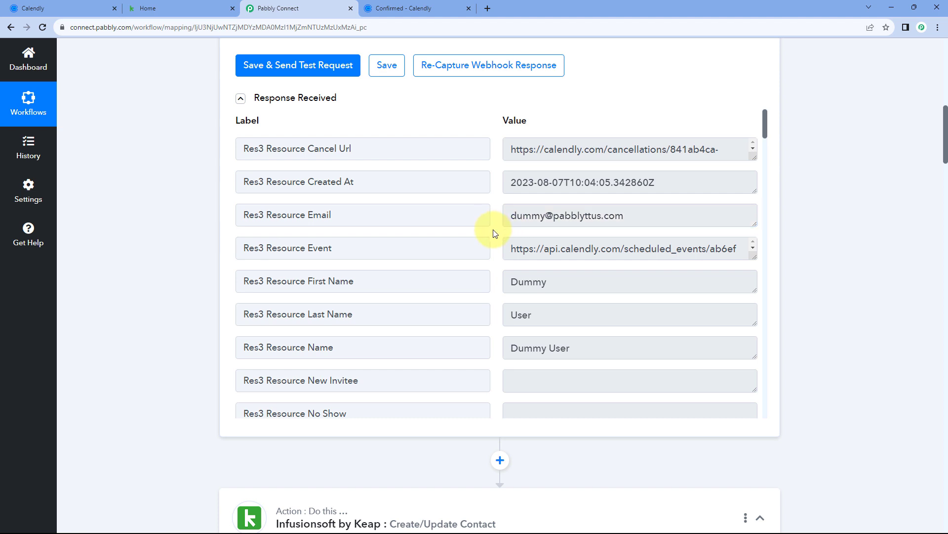
pyautogui.moveTo(512, 218); pyautogui.dragTo(629, 215)
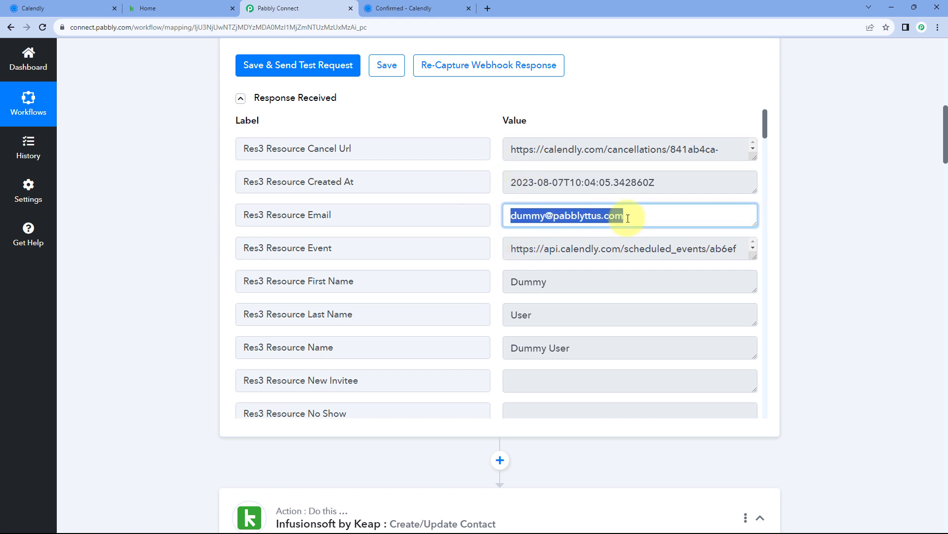
pyautogui.click(492, 230)
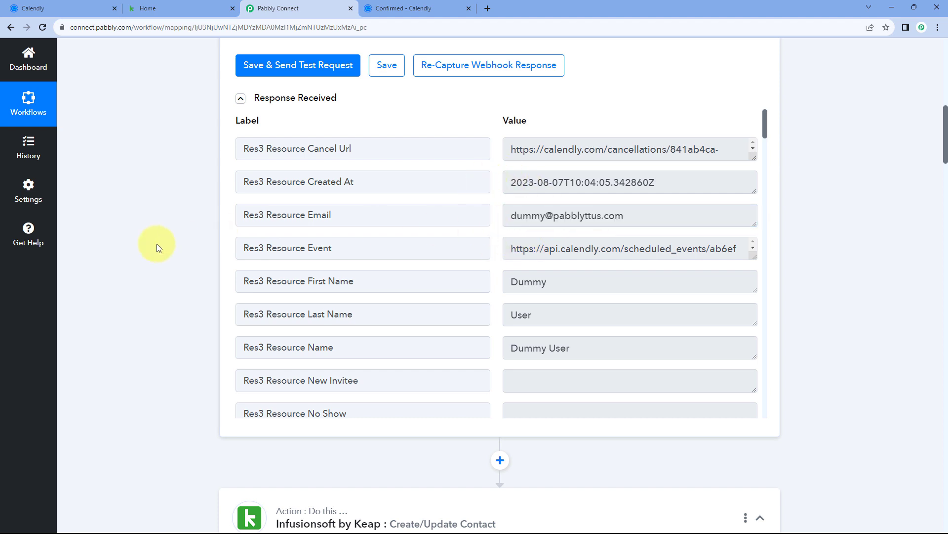
pyautogui.scroll(-10, 182, 236)
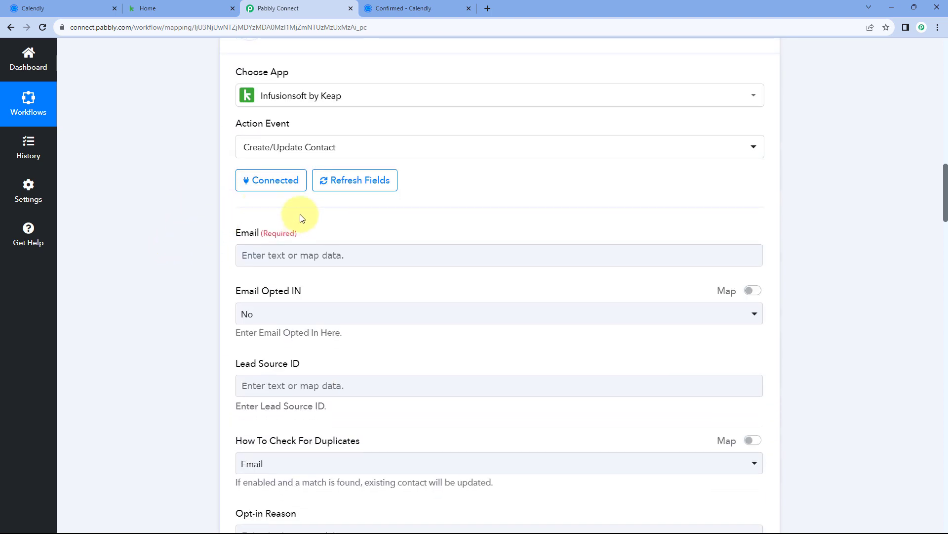
pyautogui.scroll(-1, 237, 205)
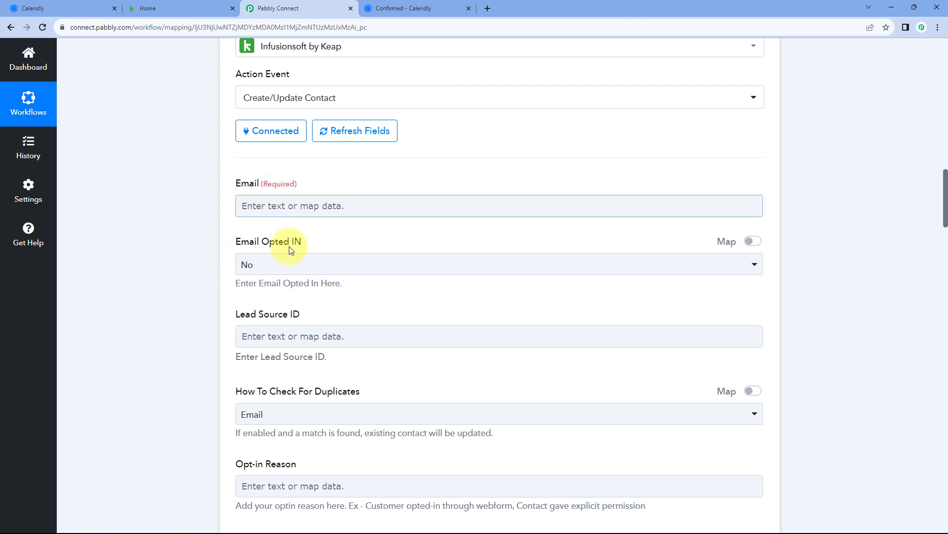
# Map the Keap Email field to Res3 Resource Email from Calendly: Invitee Created
pyautogui.click(269, 206)
pyautogui.scroll(-2, 203, 203)
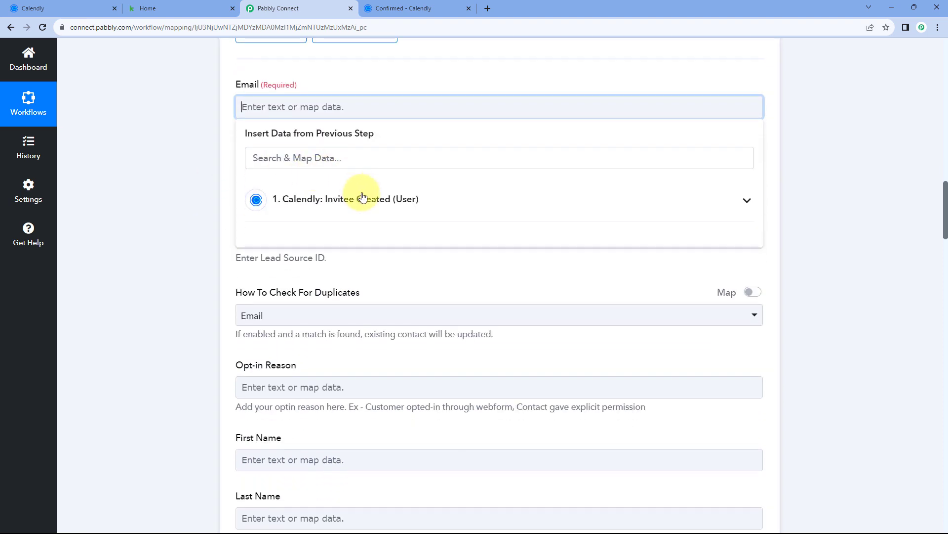
pyautogui.click(430, 200)
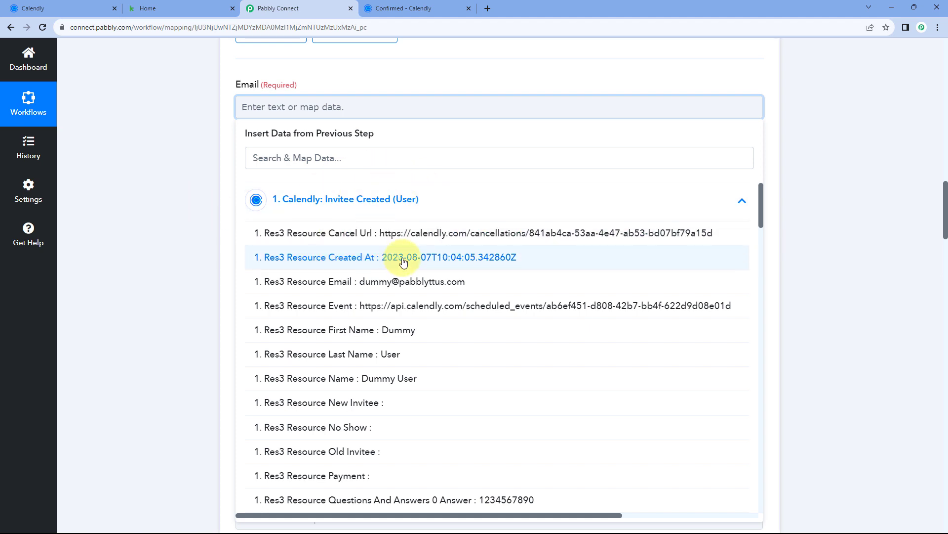
pyautogui.click(321, 286)
pyautogui.click(194, 129)
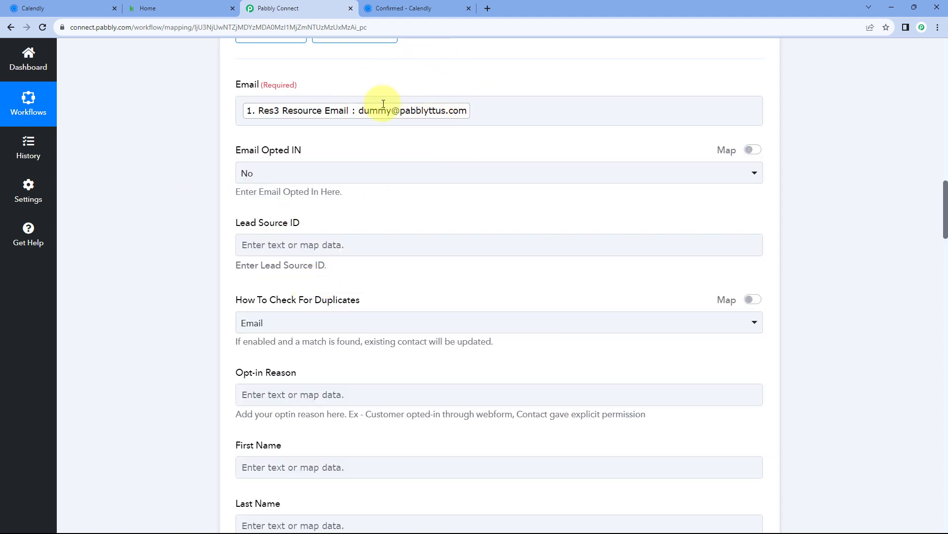
pyautogui.click(395, 9)
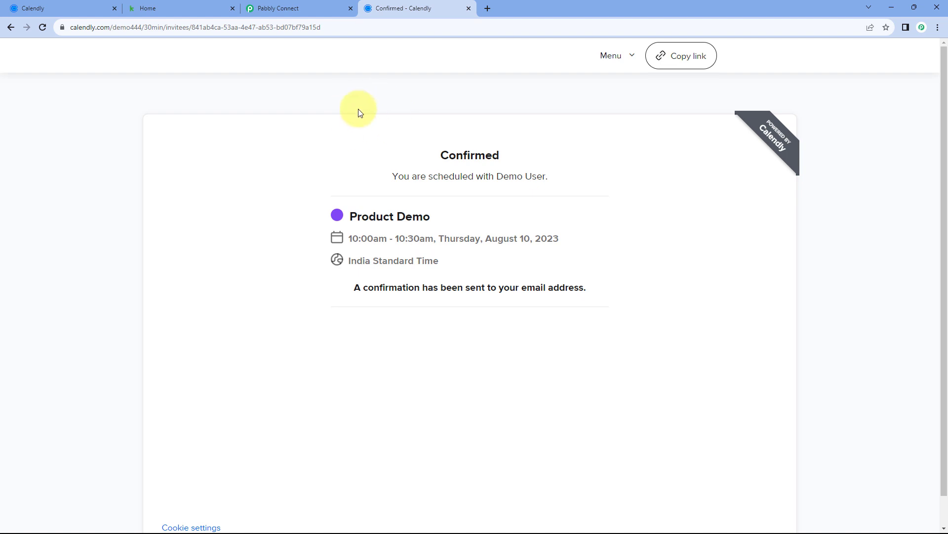
pyautogui.click(298, 4)
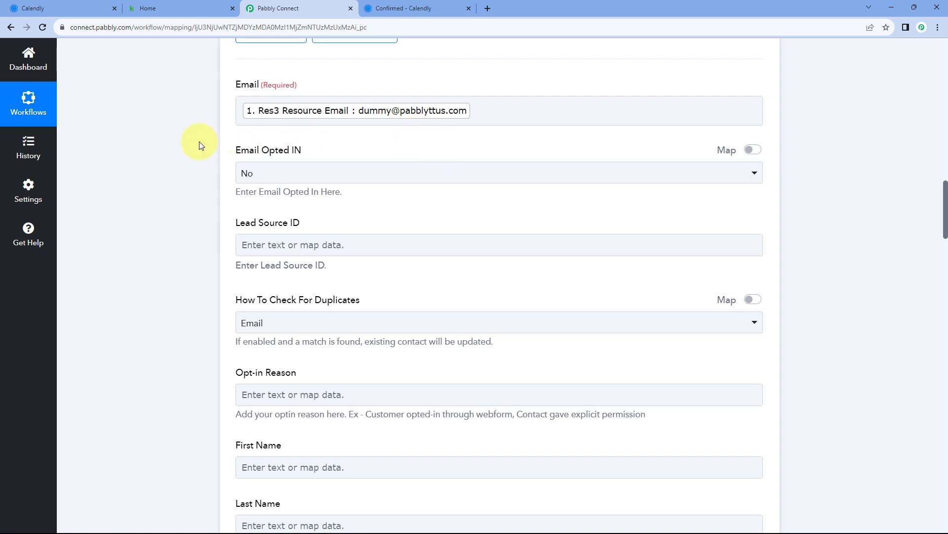
pyautogui.scroll(-2, 199, 144)
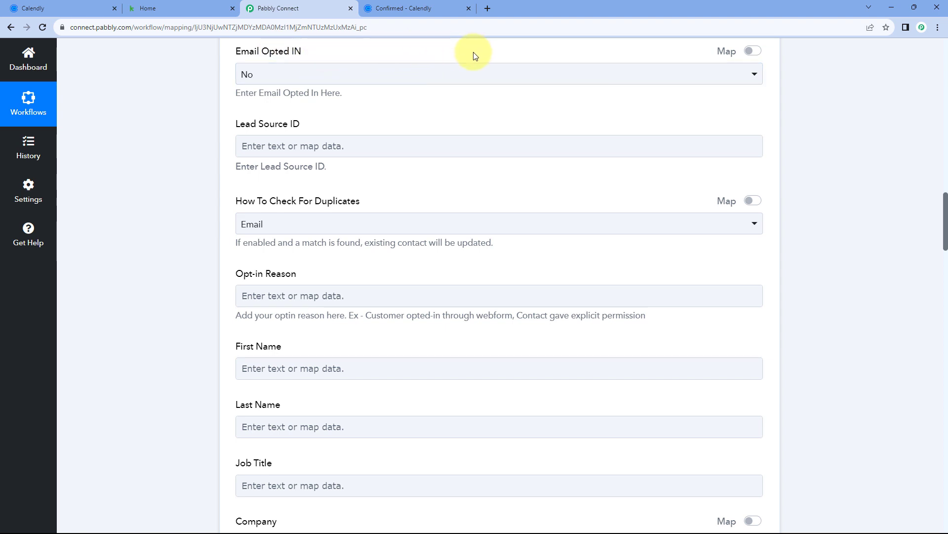
pyautogui.click(307, 76)
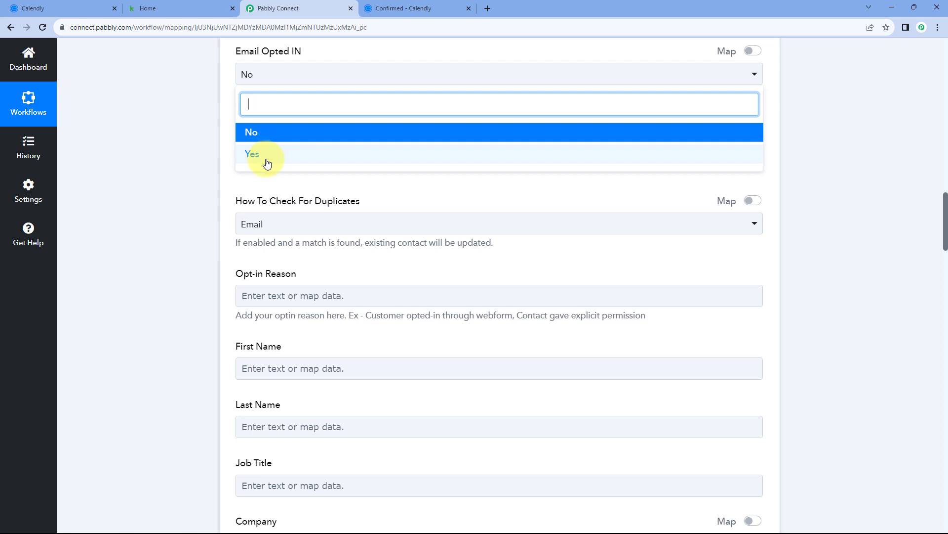
pyautogui.click(266, 133)
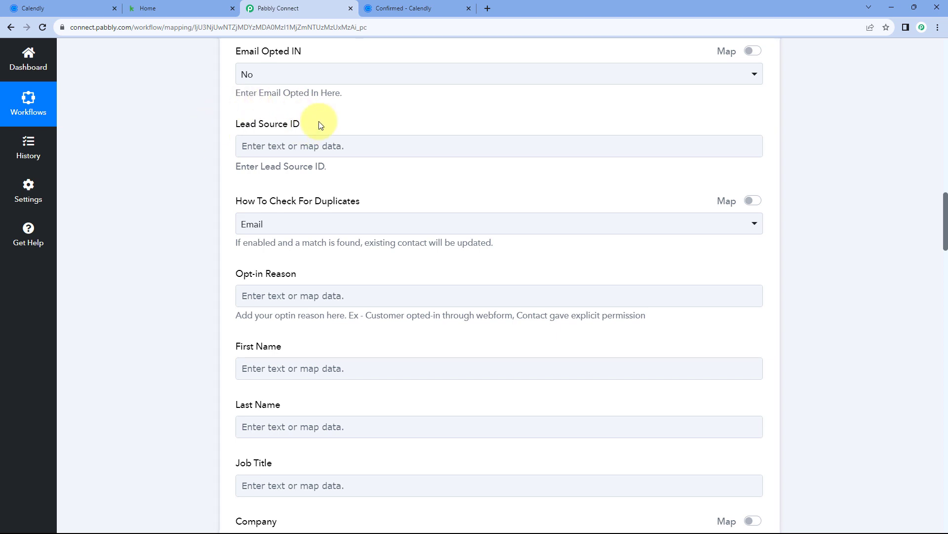
pyautogui.scroll(-3, 319, 124)
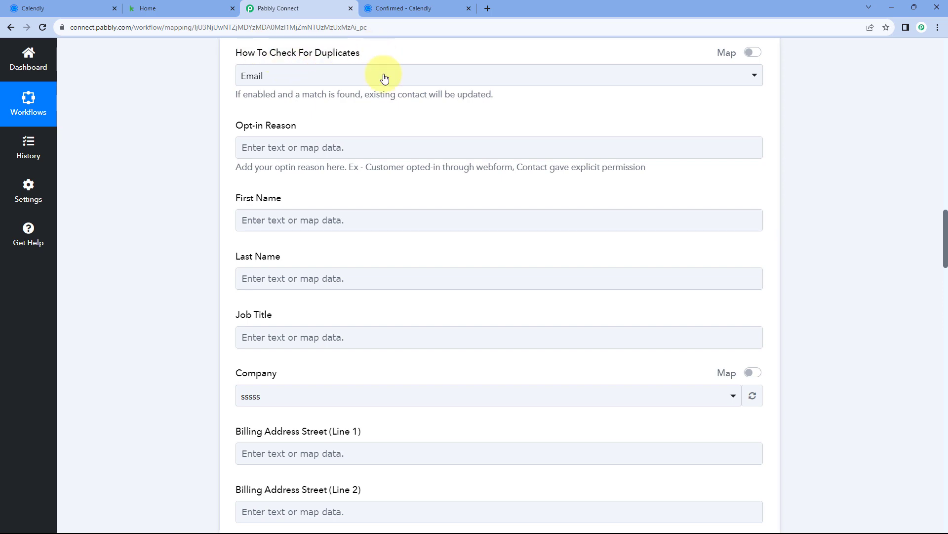
pyautogui.scroll(5, 383, 76)
pyautogui.scroll(4, 339, 132)
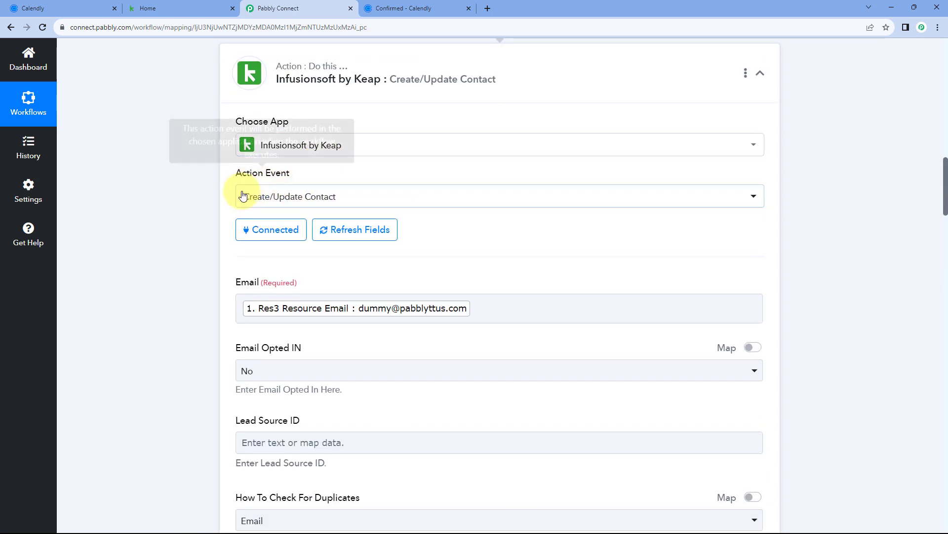
pyautogui.scroll(-6, 173, 179)
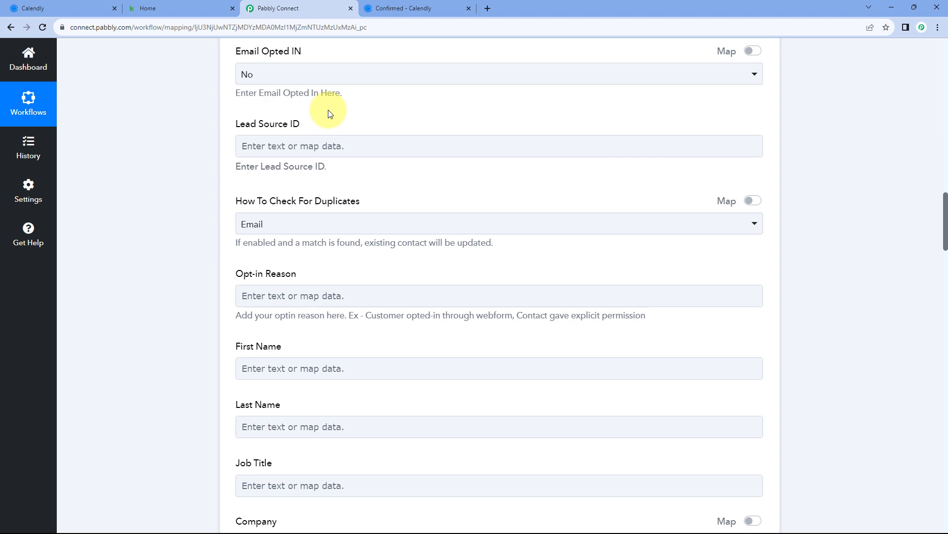
pyautogui.scroll(-3, 291, 148)
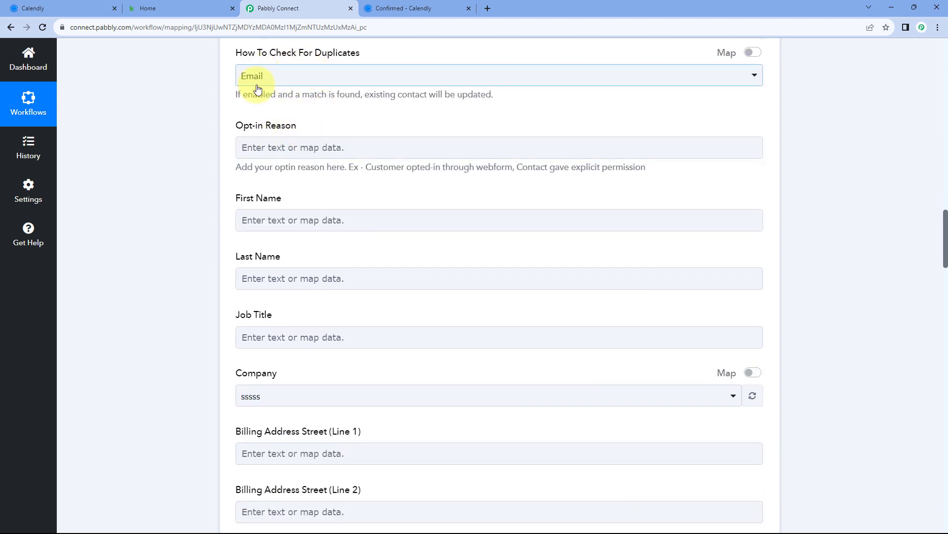
pyautogui.click(346, 78)
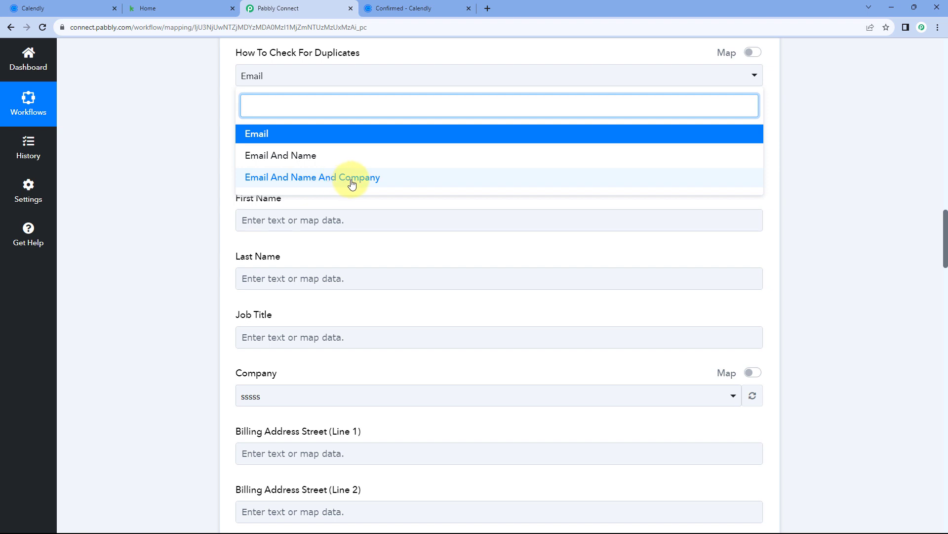
pyautogui.click(276, 134)
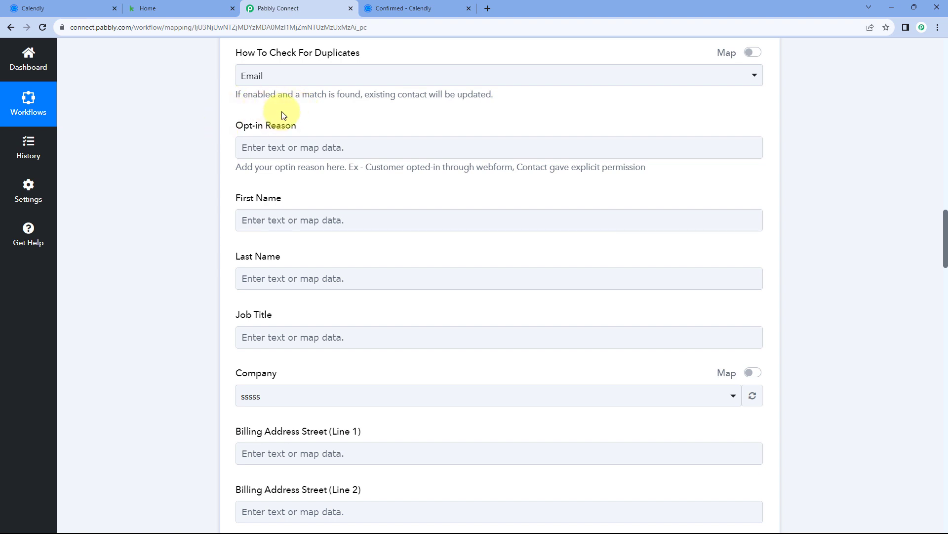
pyautogui.scroll(3, 325, 133)
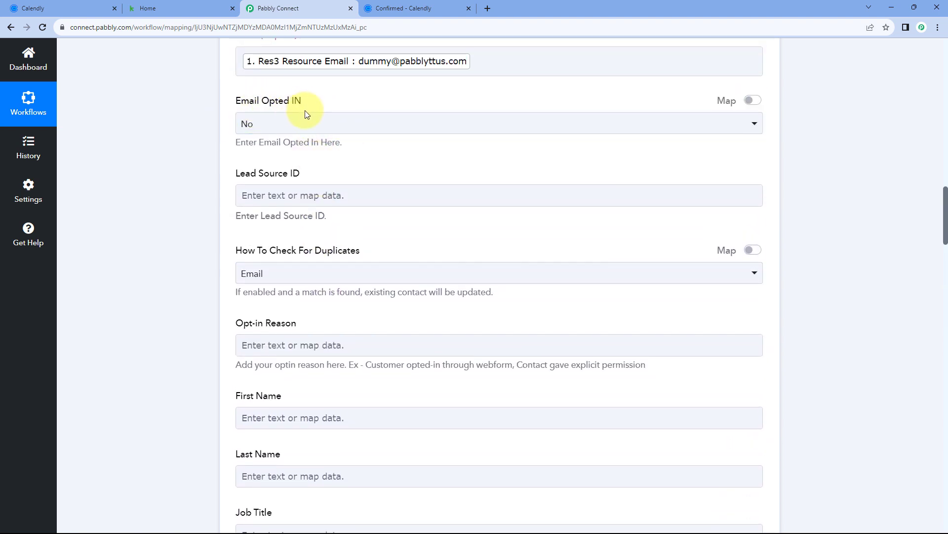
pyautogui.scroll(-3, 225, 148)
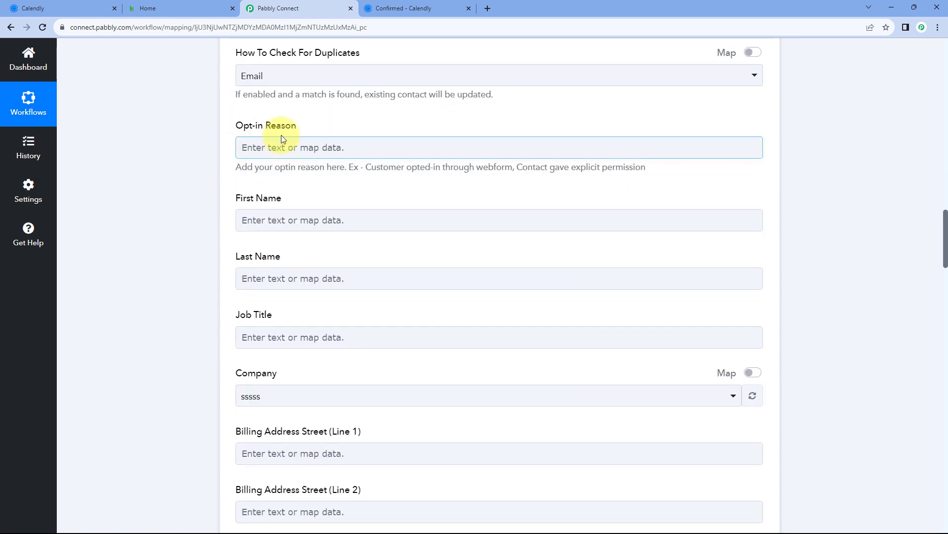
pyautogui.scroll(3, 257, 120)
pyautogui.scroll(1, 273, 121)
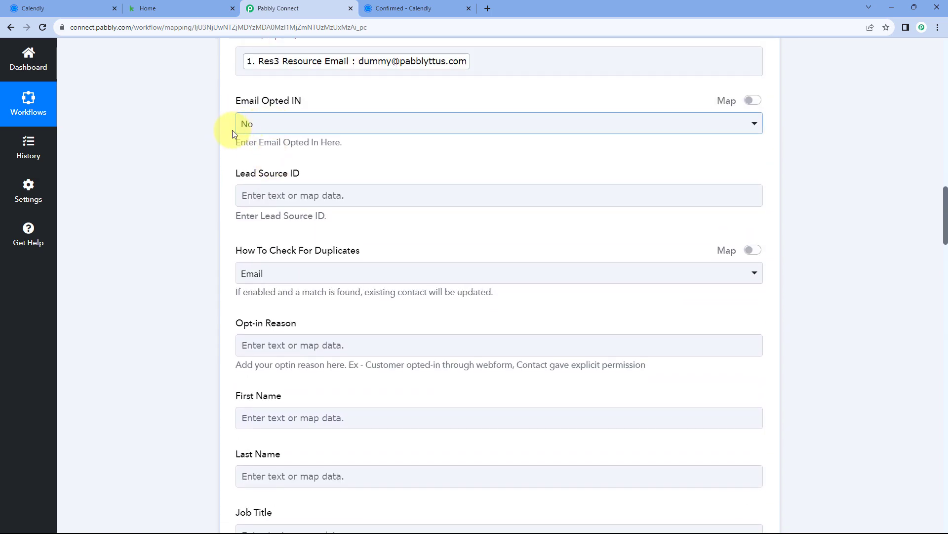
pyautogui.scroll(-4, 238, 138)
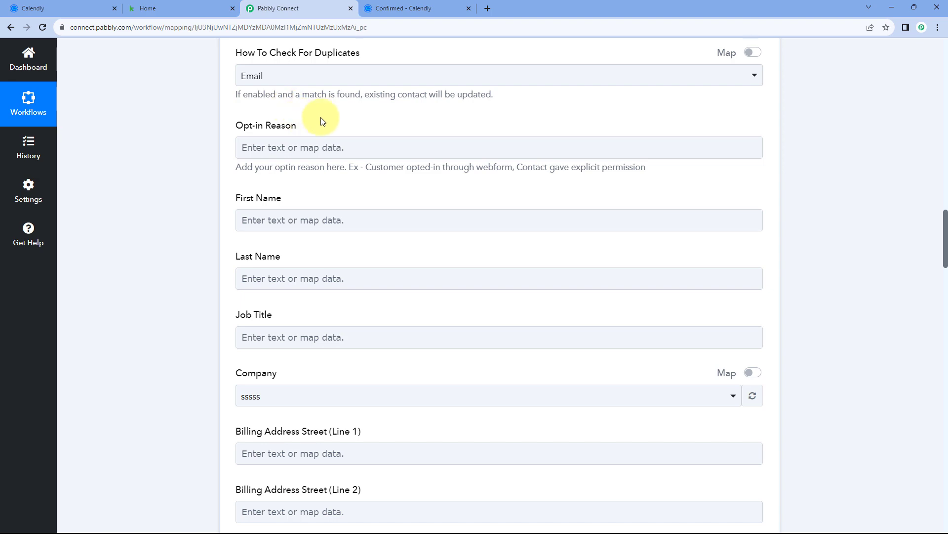
pyautogui.scroll(-1, 322, 121)
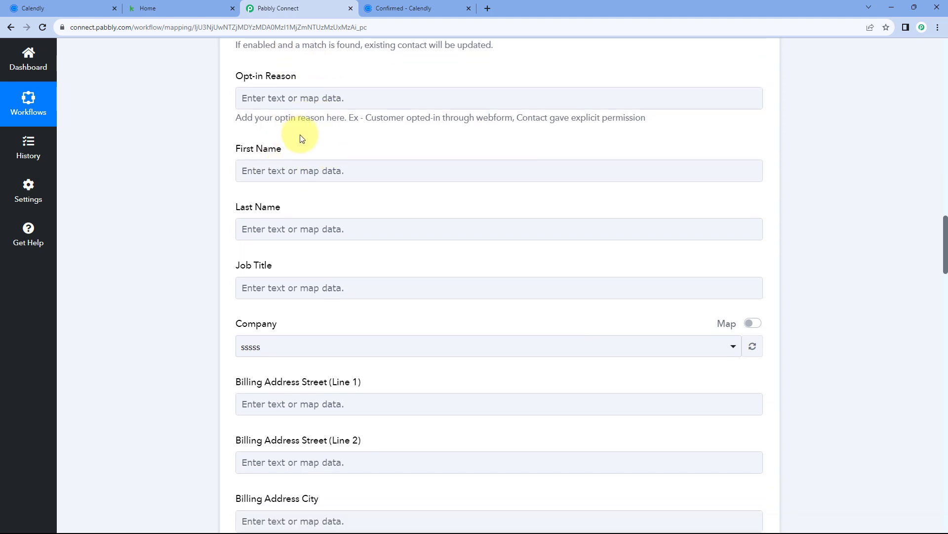
pyautogui.scroll(-1, 299, 138)
pyautogui.click(261, 182)
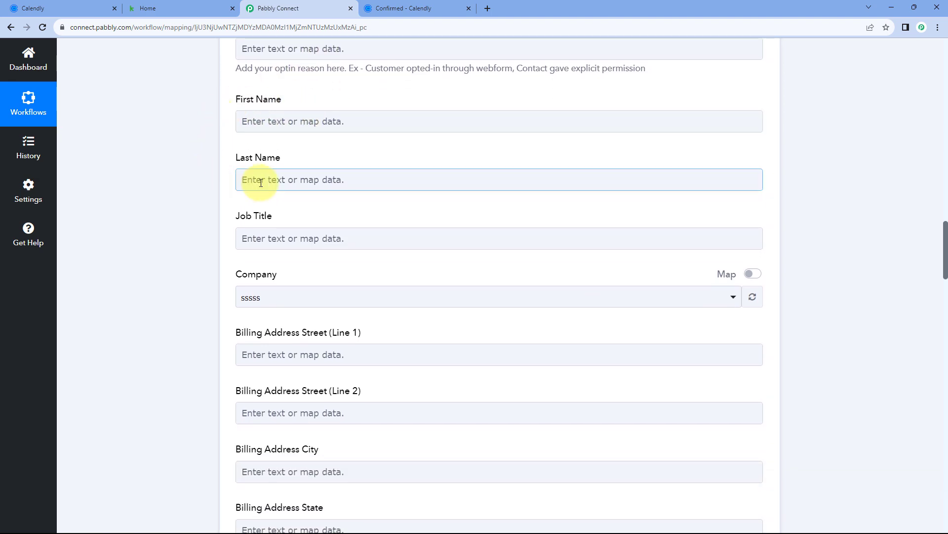
pyautogui.scroll(15, 502, 154)
pyautogui.scroll(-3, 544, 237)
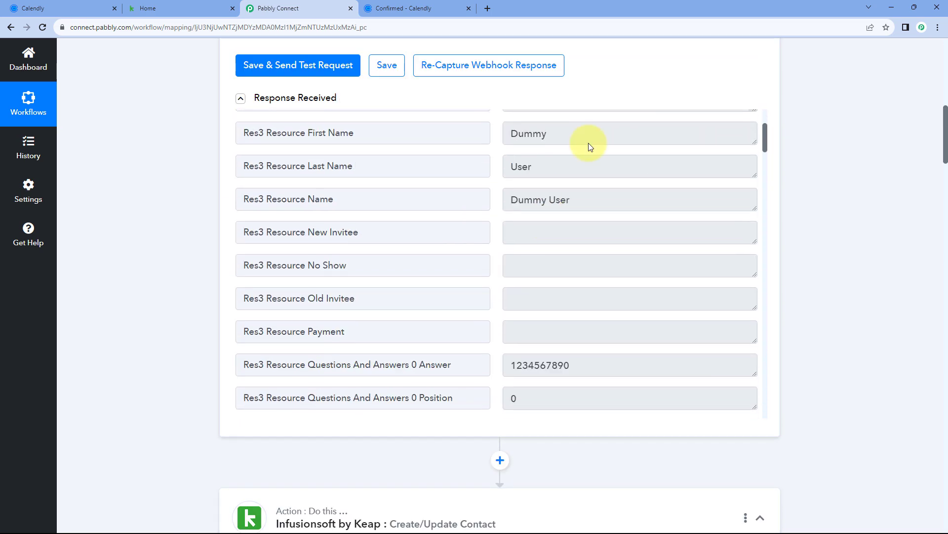
pyautogui.moveTo(589, 142); pyautogui.dragTo(501, 135)
pyautogui.moveTo(545, 168); pyautogui.dragTo(499, 166)
pyautogui.click(498, 171)
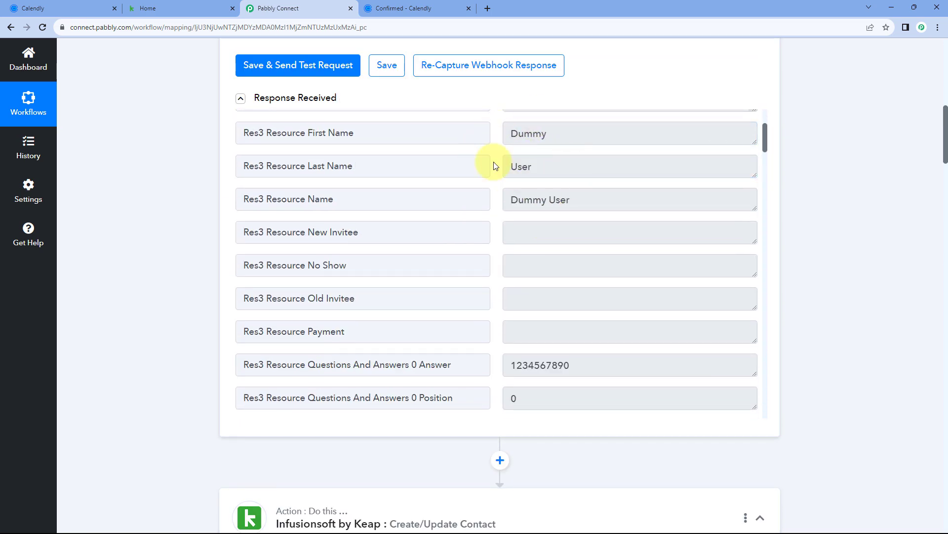
pyautogui.scroll(-15, 197, 206)
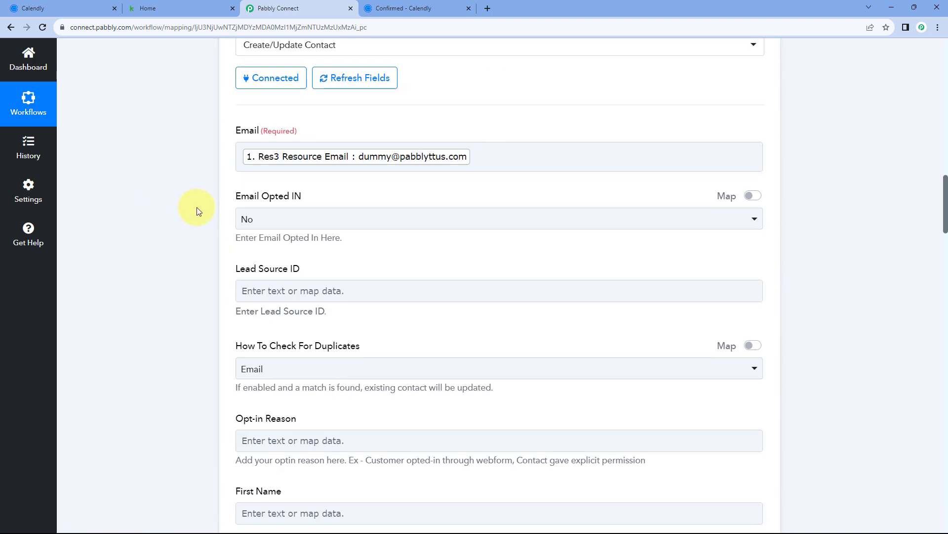
pyautogui.scroll(-2, 206, 201)
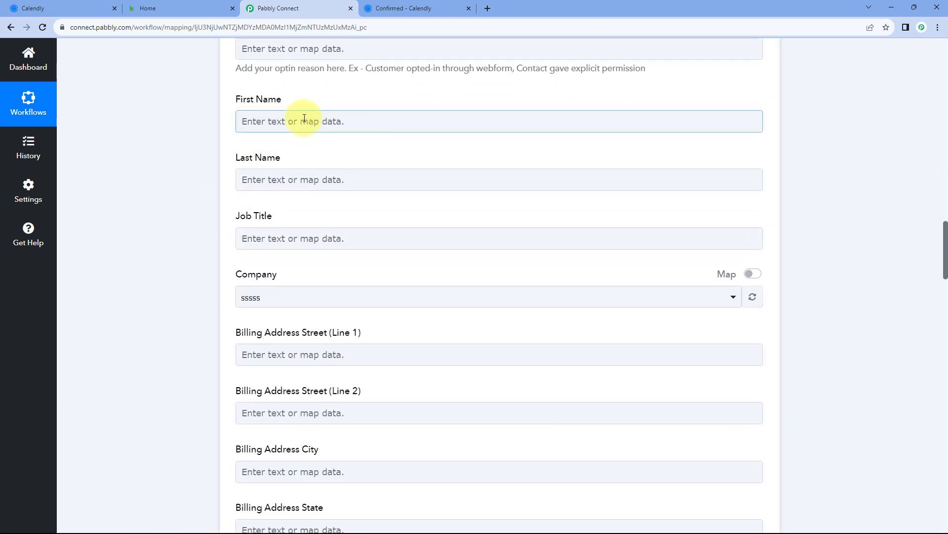
# Map Keap First Name to the Calendly invitee's Res3 Resource First Name
pyautogui.click(305, 122)
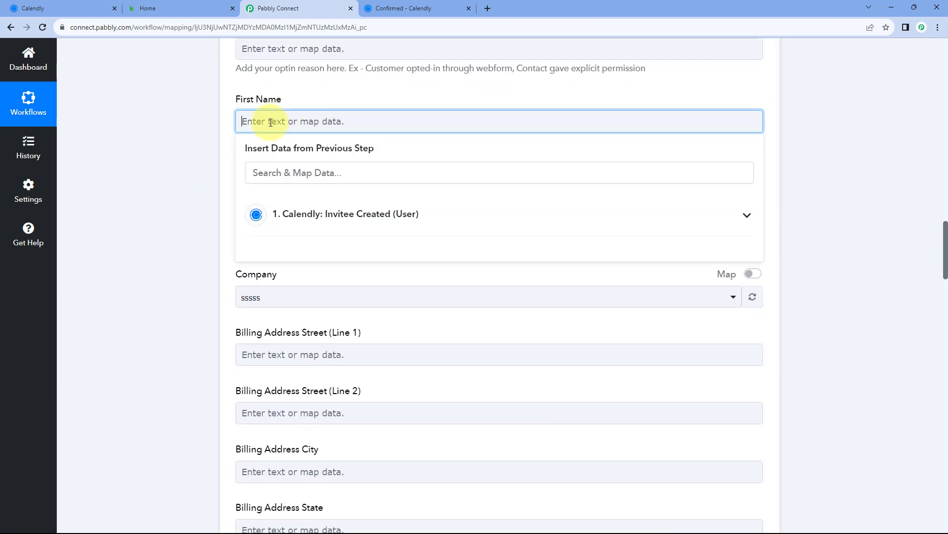
pyautogui.click(389, 221)
pyautogui.scroll(-3, 360, 246)
pyautogui.scroll(1, 356, 247)
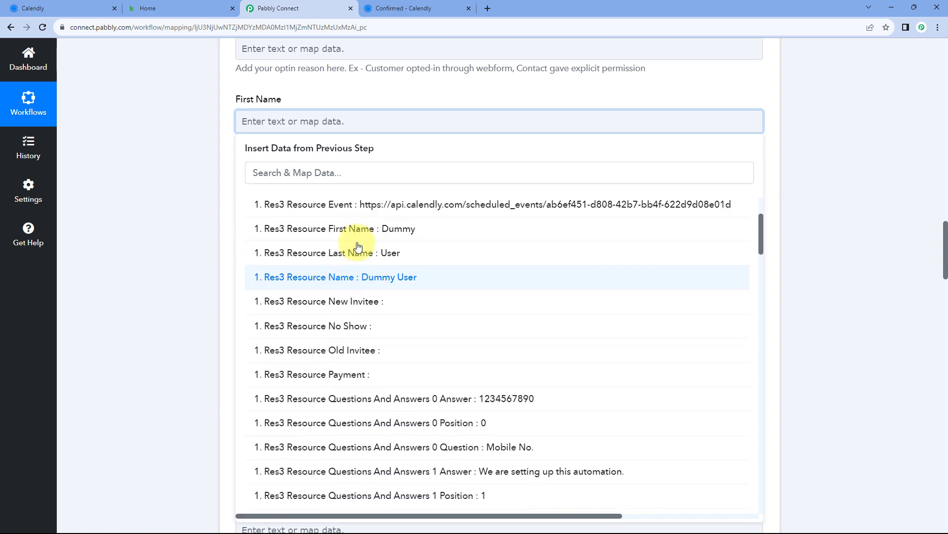
pyautogui.click(349, 251)
pyautogui.click(206, 158)
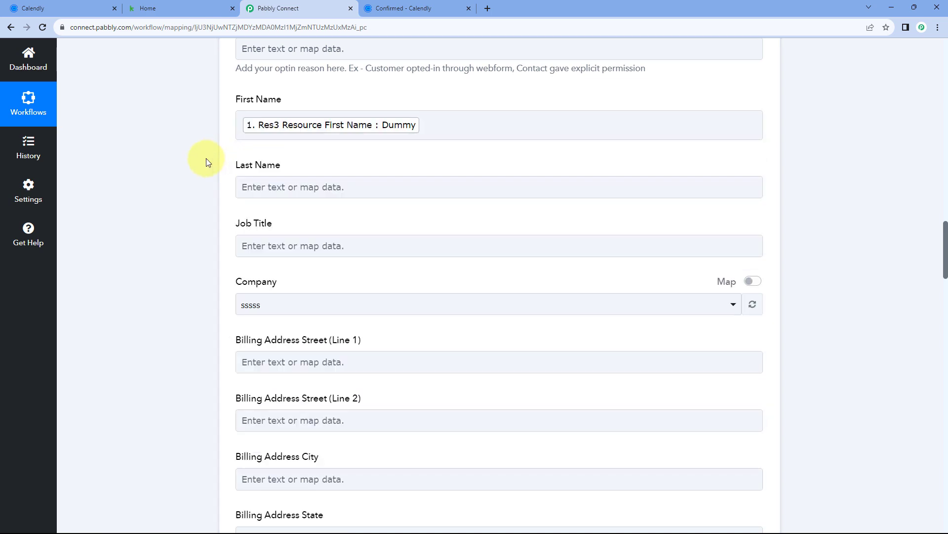
# Map Keap Last Name to the Calendly invitee's Res3 Resource Last Name
pyautogui.click(279, 188)
pyautogui.scroll(-1, 212, 183)
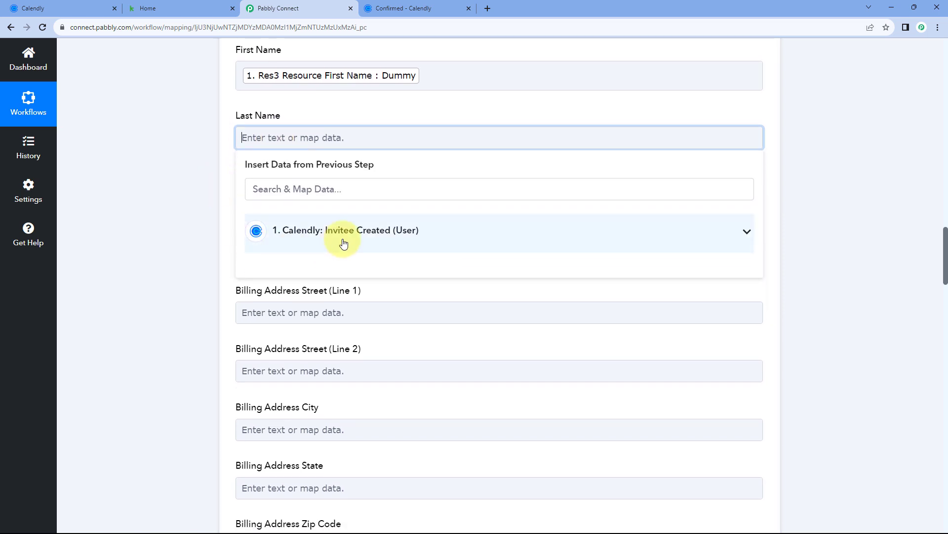
pyautogui.click(339, 230)
pyautogui.click(364, 385)
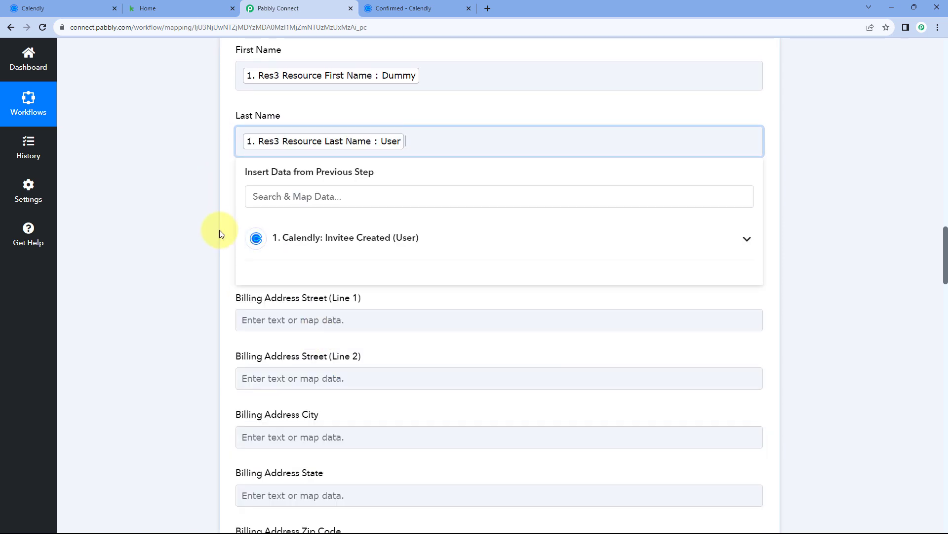
pyautogui.click(228, 186)
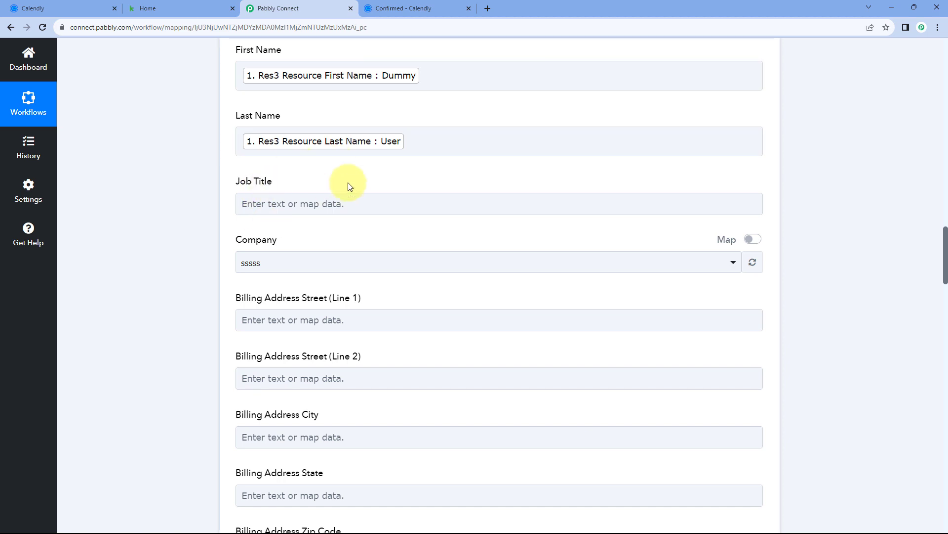
pyautogui.click(430, 4)
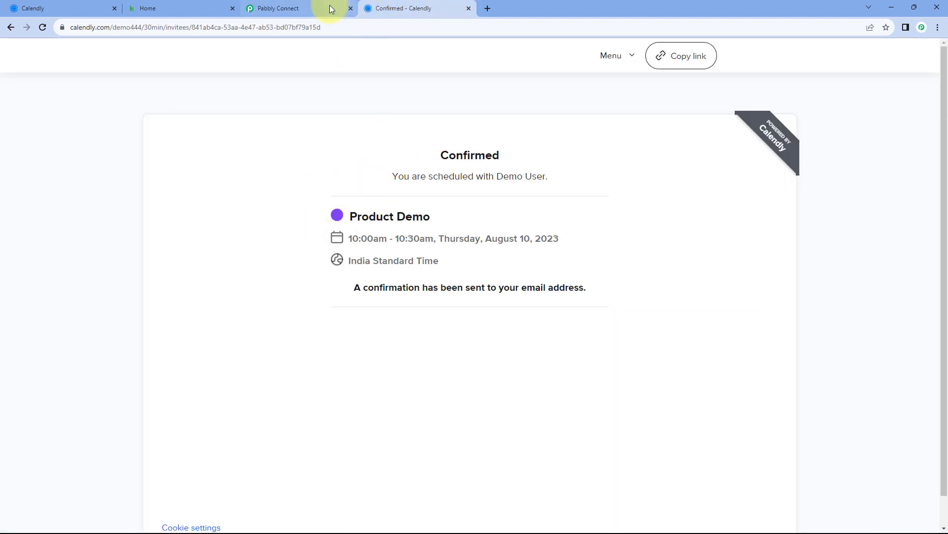
# Choose pabblytuts from the Keap Company dropdown
pyautogui.click(330, 5)
pyautogui.scroll(-1, 311, 193)
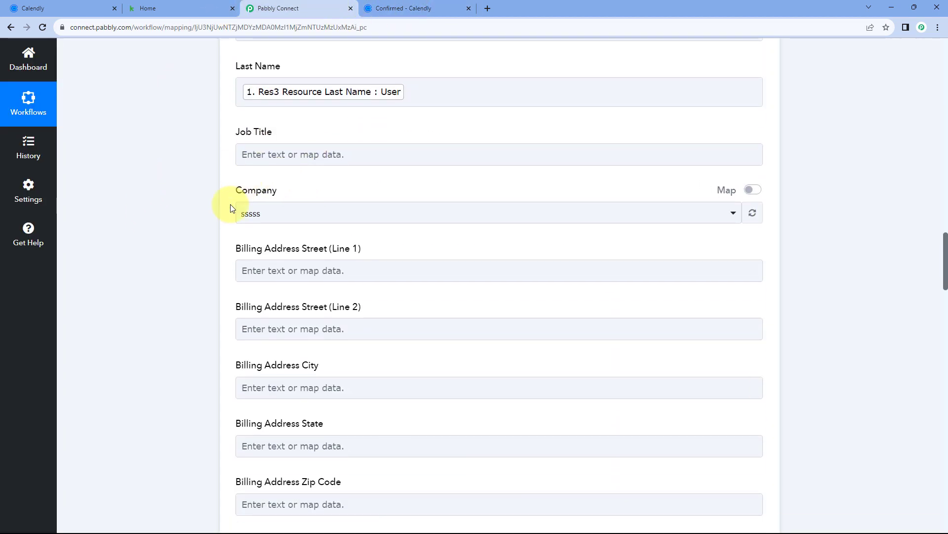
pyautogui.click(354, 218)
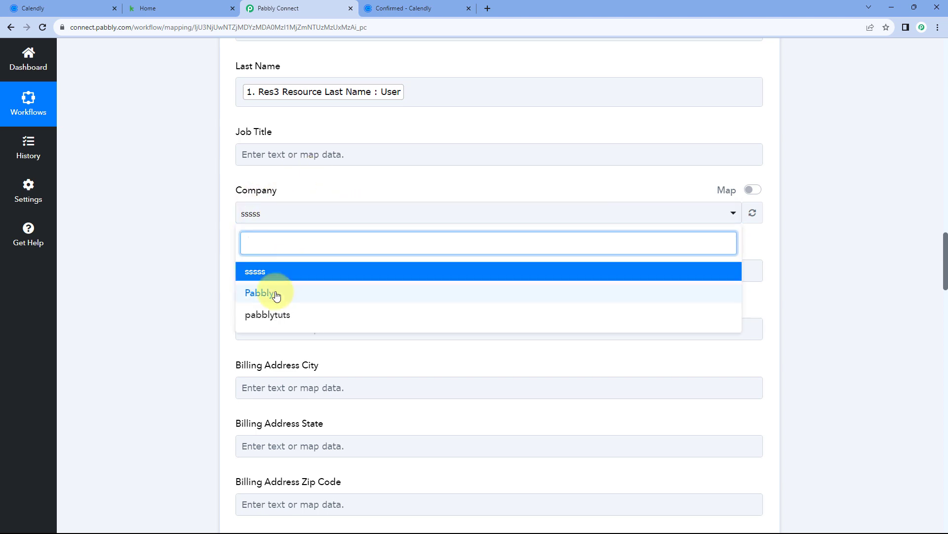
pyautogui.click(264, 316)
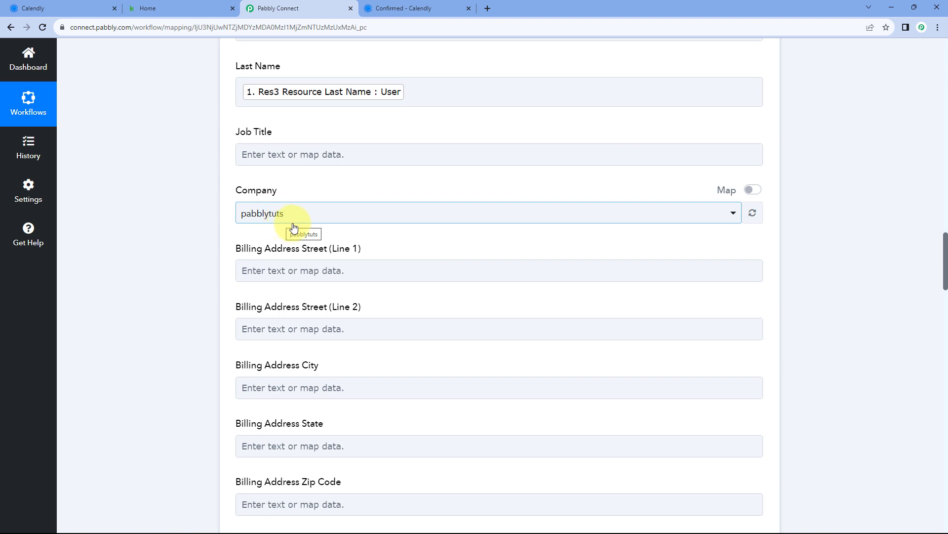
# Scroll past the empty address, Phone1, Fax1 and Website fields, checking the Calendly confirmation
pyautogui.scroll(-3, 293, 227)
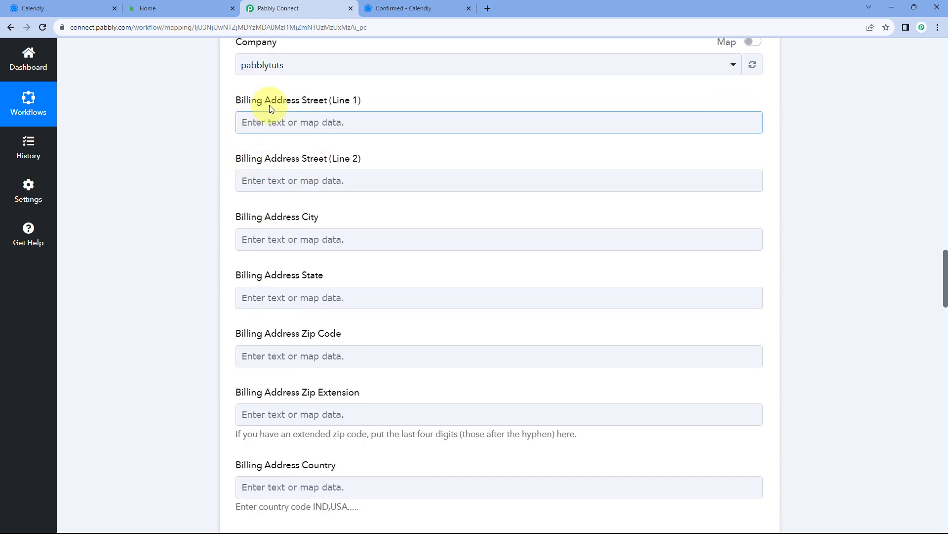
pyautogui.scroll(-3, 236, 262)
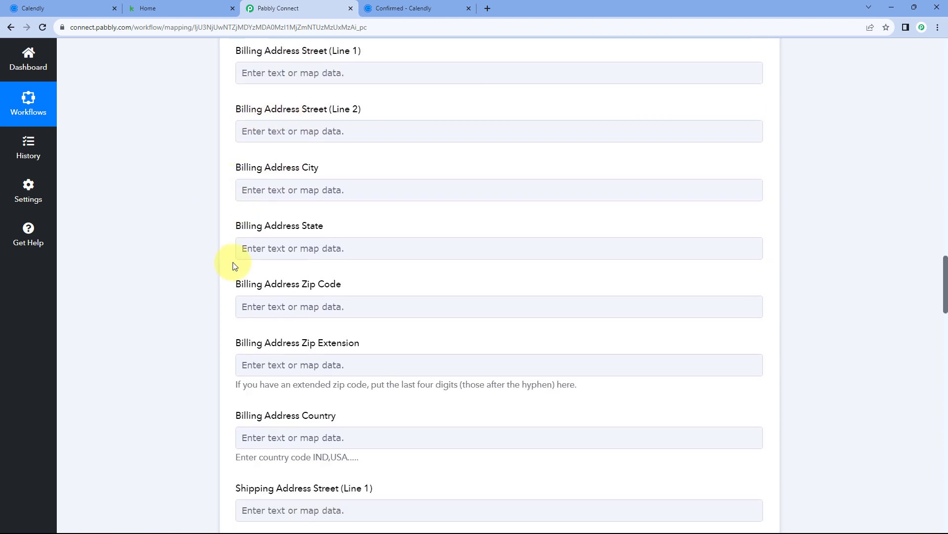
pyautogui.scroll(-5, 231, 262)
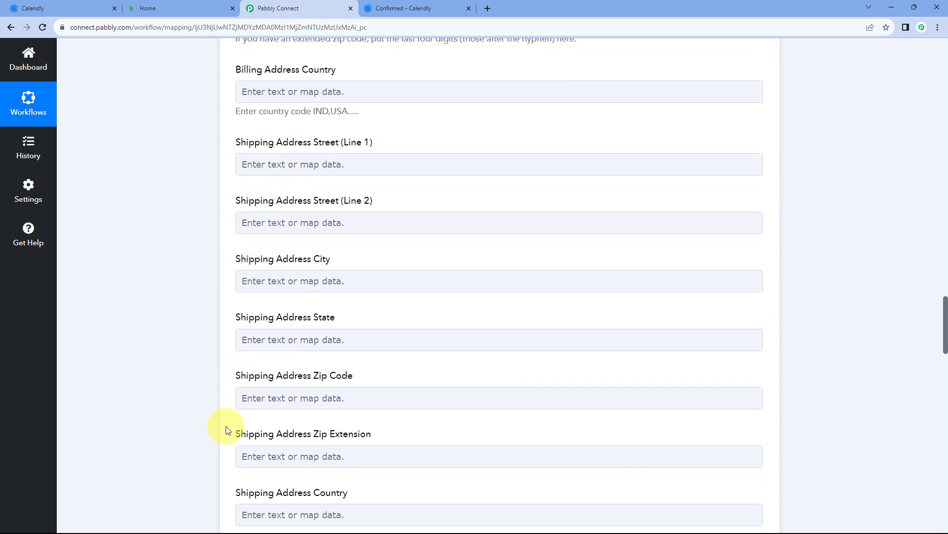
pyautogui.click(417, 7)
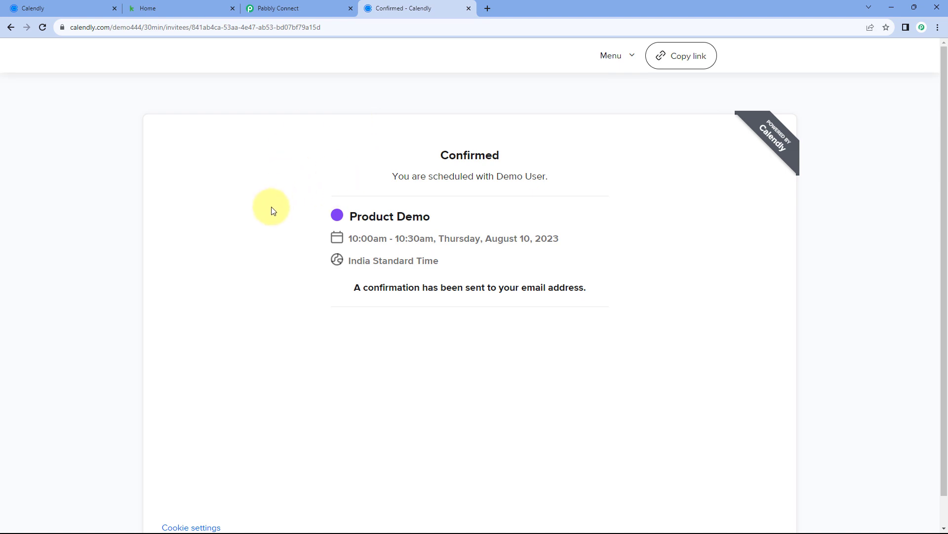
pyautogui.click(318, 7)
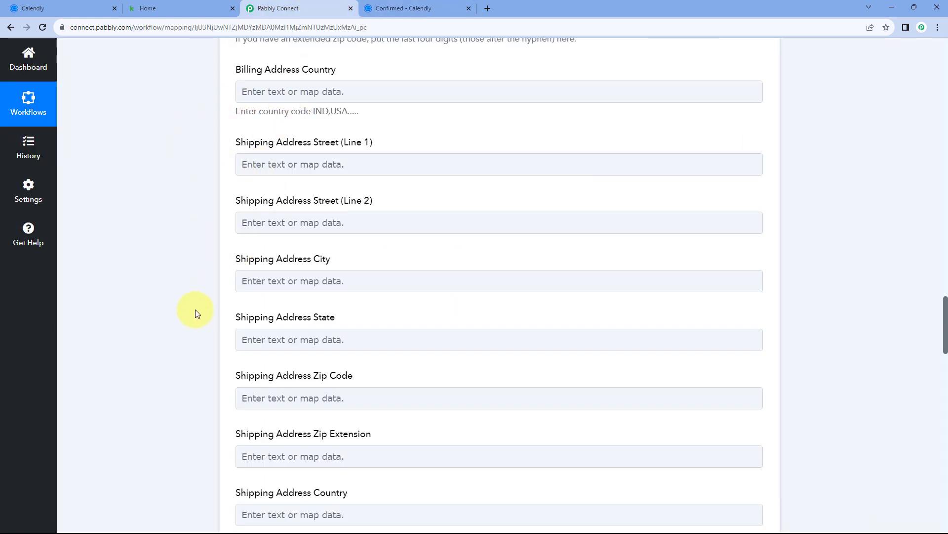
pyautogui.click(442, 5)
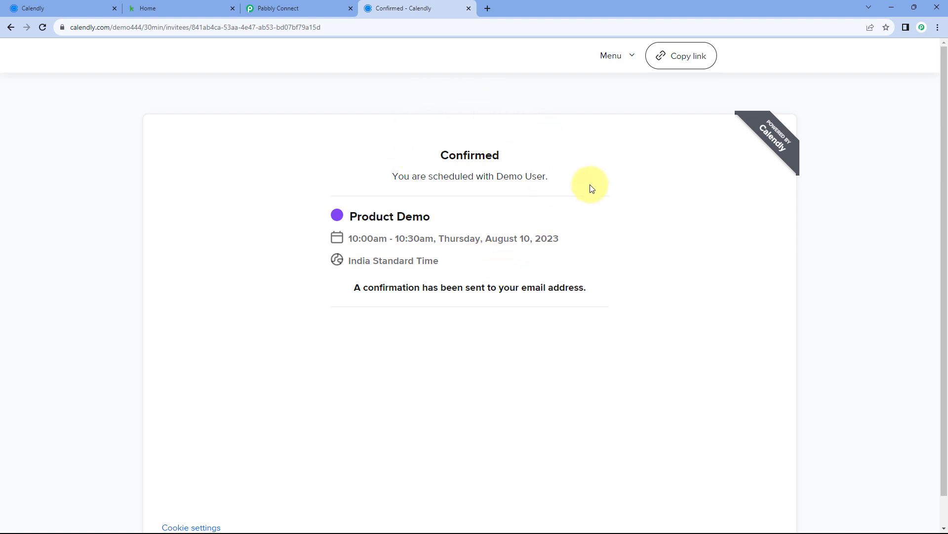
pyautogui.click(309, 7)
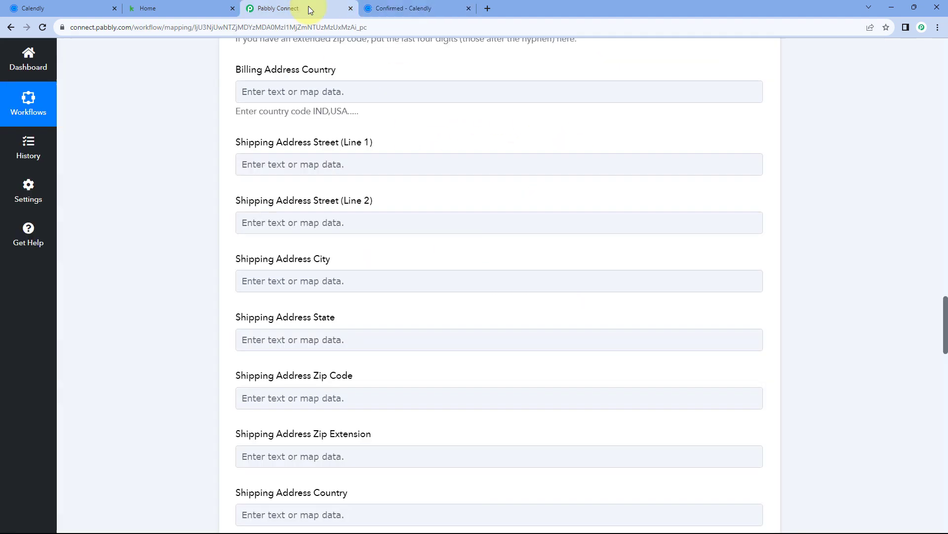
pyautogui.scroll(-12, 220, 165)
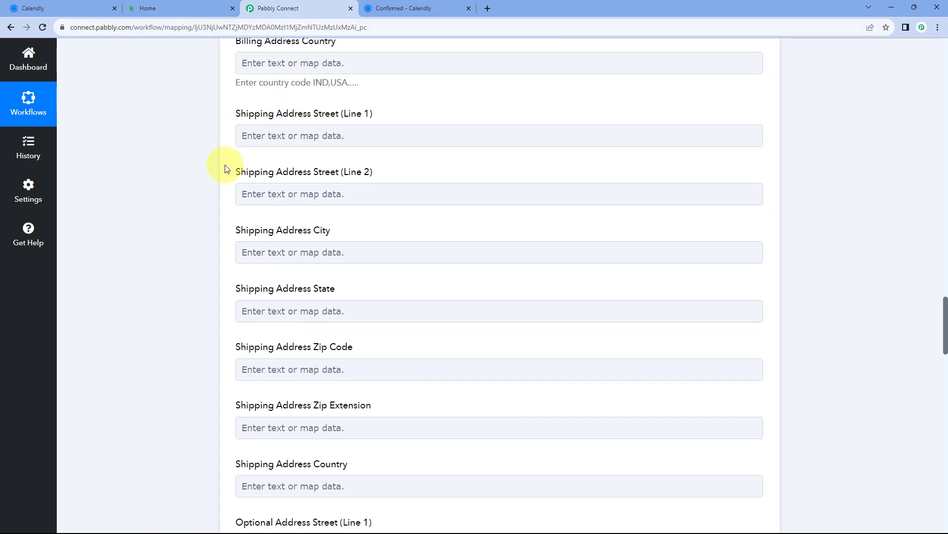
pyautogui.scroll(-5, 209, 152)
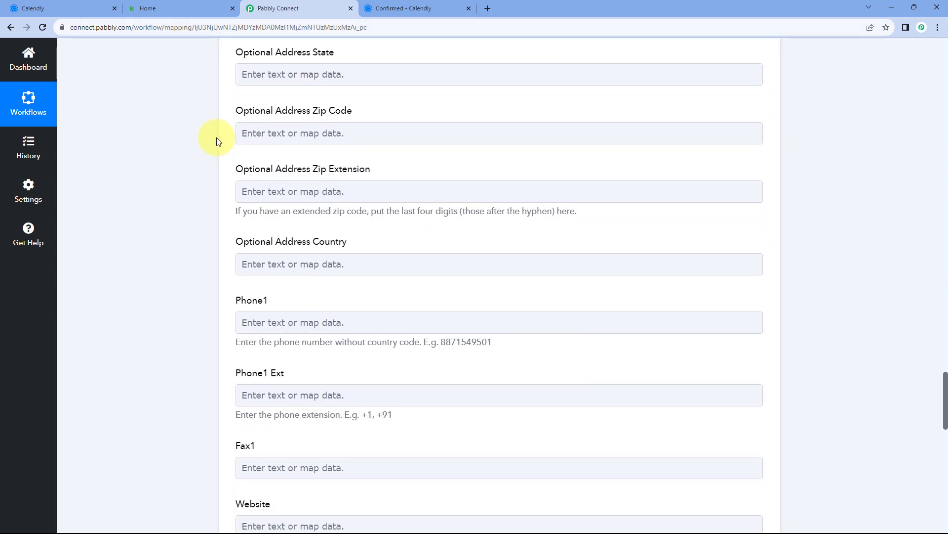
pyautogui.click(271, 157)
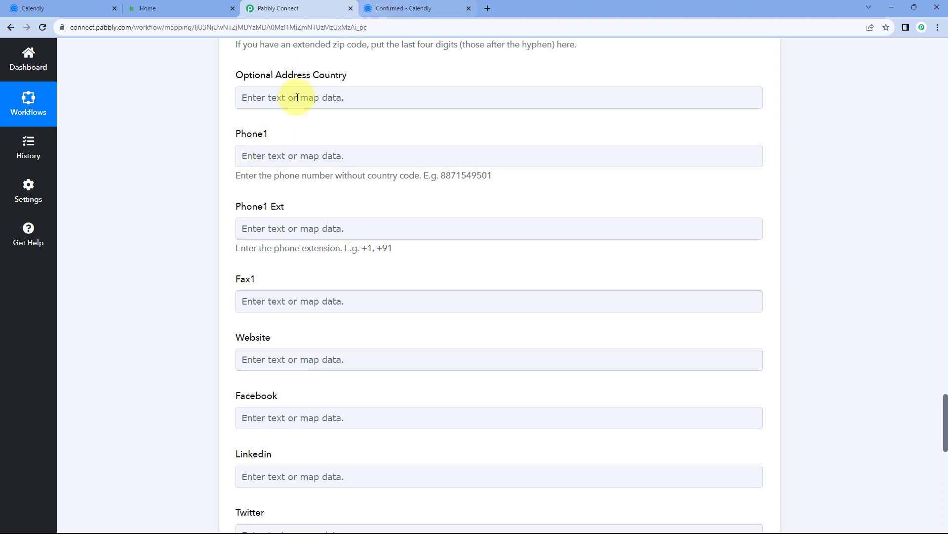
pyautogui.click(288, 156)
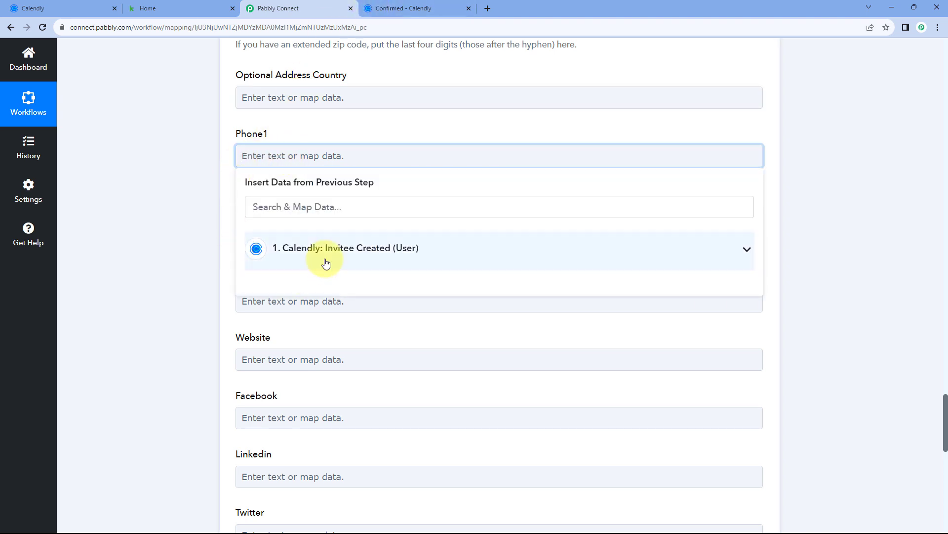
pyautogui.click(325, 259)
pyautogui.scroll(-5, 347, 331)
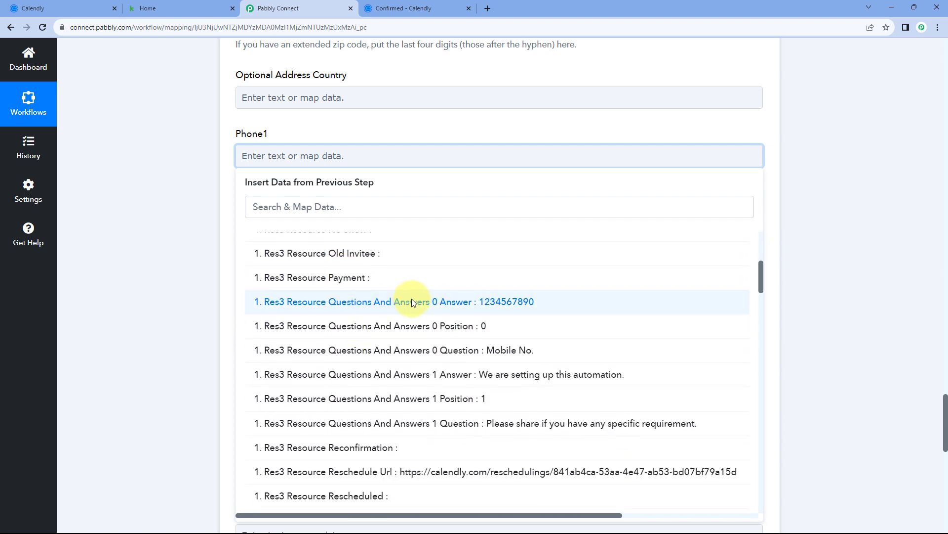
pyautogui.click(412, 301)
pyautogui.click(188, 167)
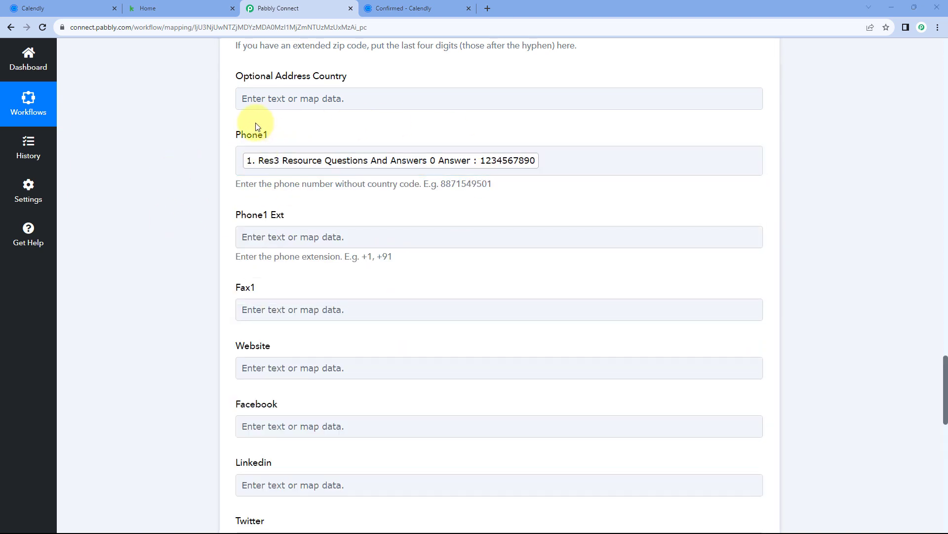
pyautogui.scroll(-5, 225, 174)
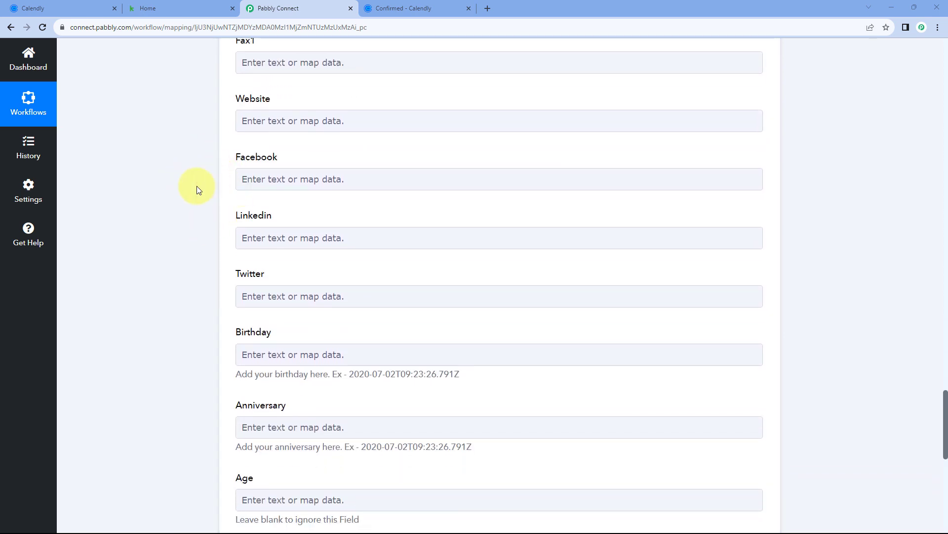
pyautogui.scroll(-4, 230, 219)
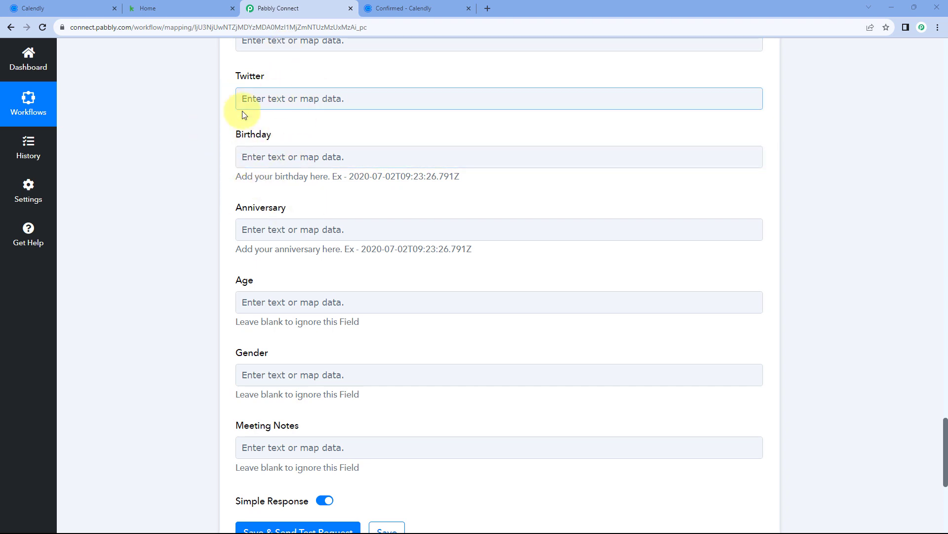
pyautogui.click(390, 9)
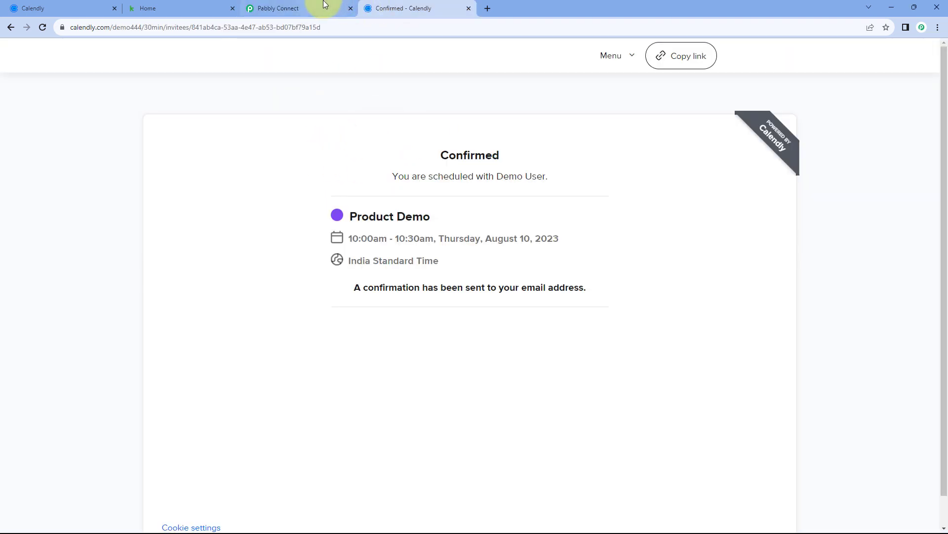
pyautogui.click(325, 4)
pyautogui.scroll(2, 271, 141)
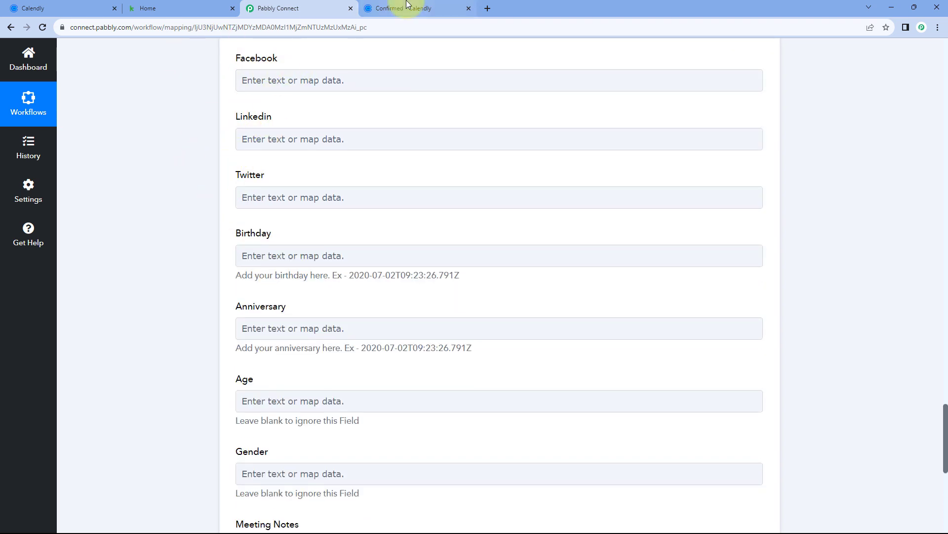
pyautogui.click(437, 7)
pyautogui.click(303, 7)
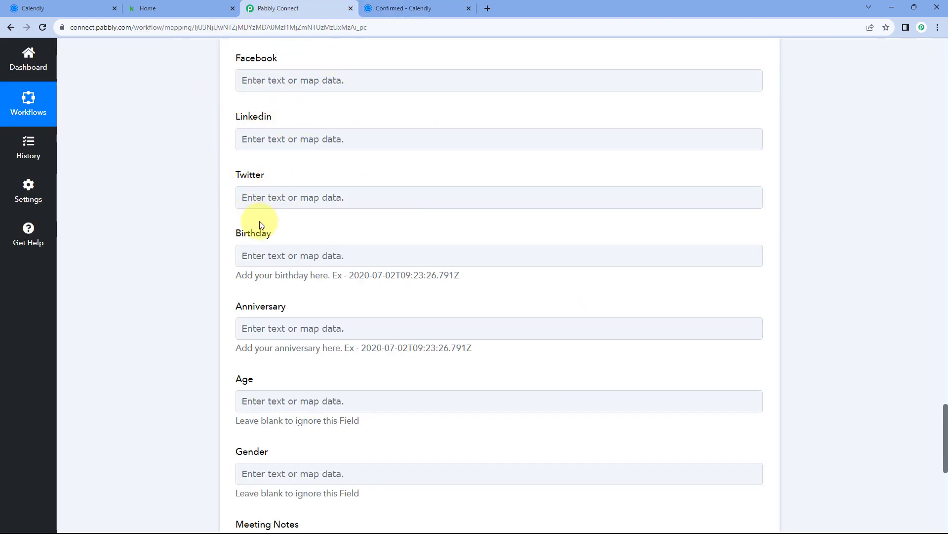
pyautogui.scroll(-4, 261, 225)
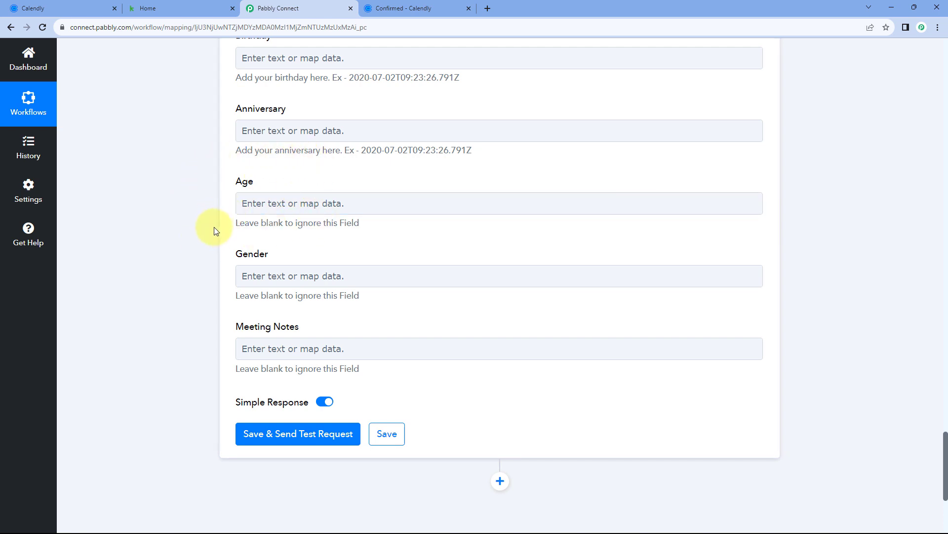
# In Keap Settings > Custom fields, inspect the Meeting Notes field, then return to the Calendly confirmation
pyautogui.click(183, 6)
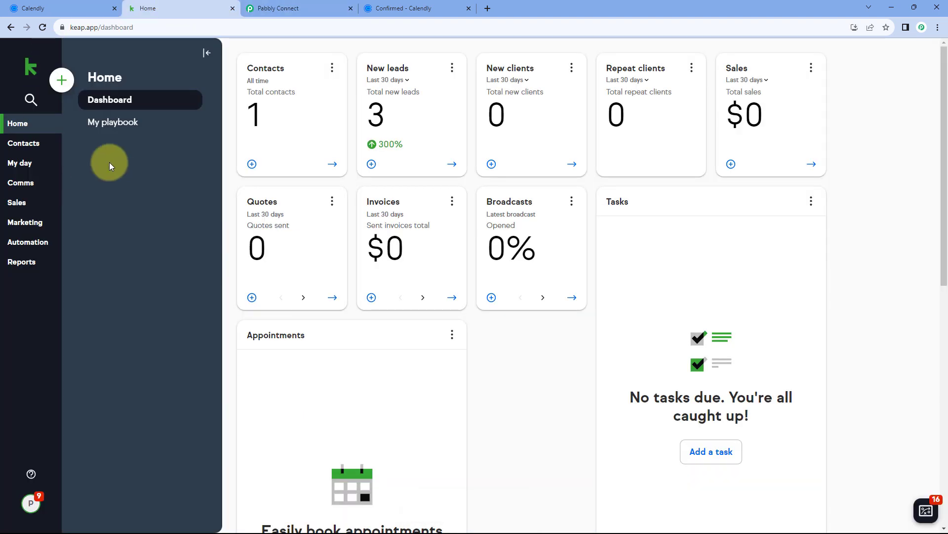
pyautogui.click(31, 505)
pyautogui.click(95, 451)
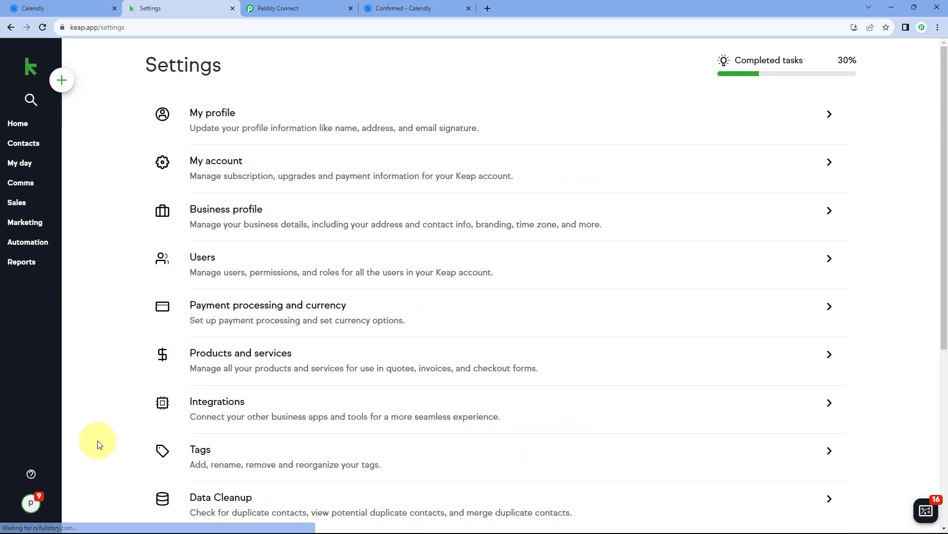
pyautogui.scroll(-5, 113, 378)
pyautogui.click(250, 262)
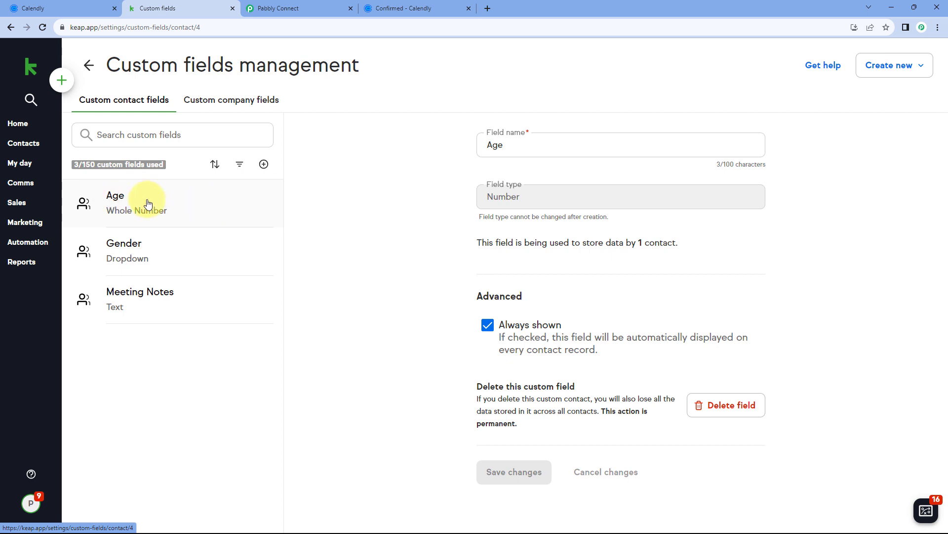
pyautogui.click(145, 304)
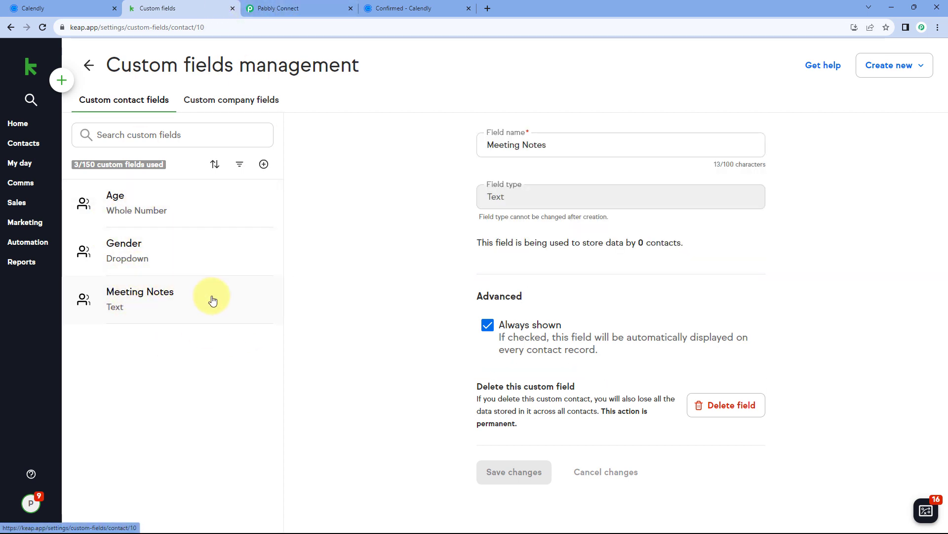
pyautogui.click(295, 5)
pyautogui.click(383, 7)
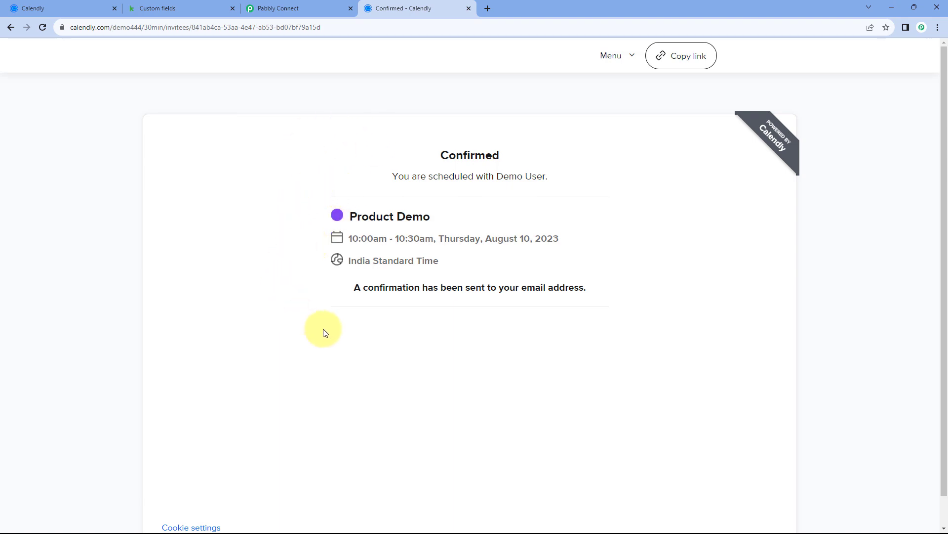
# Expand the Calendly trigger and scroll its response to the Questions And Answers 1 Answer row
pyautogui.click(296, 8)
pyautogui.scroll(15, 165, 227)
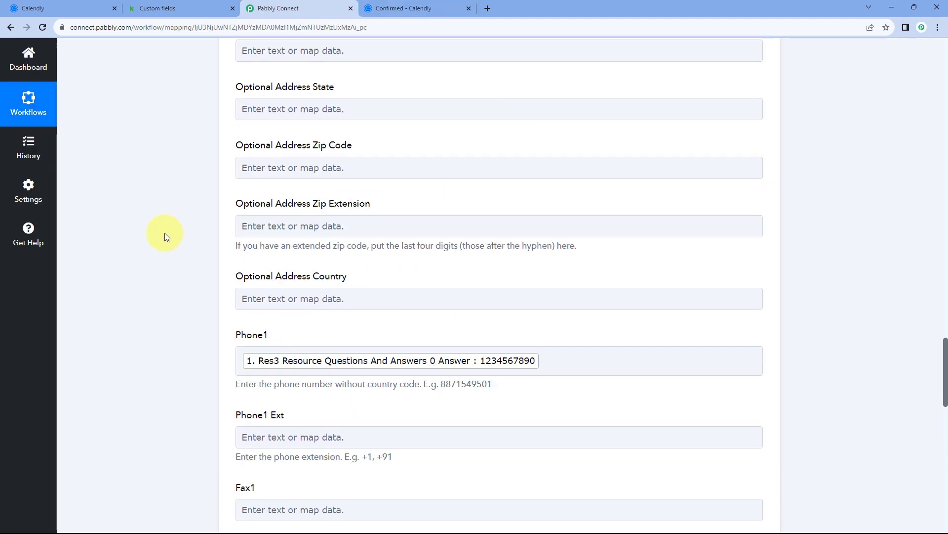
pyautogui.scroll(20, 164, 233)
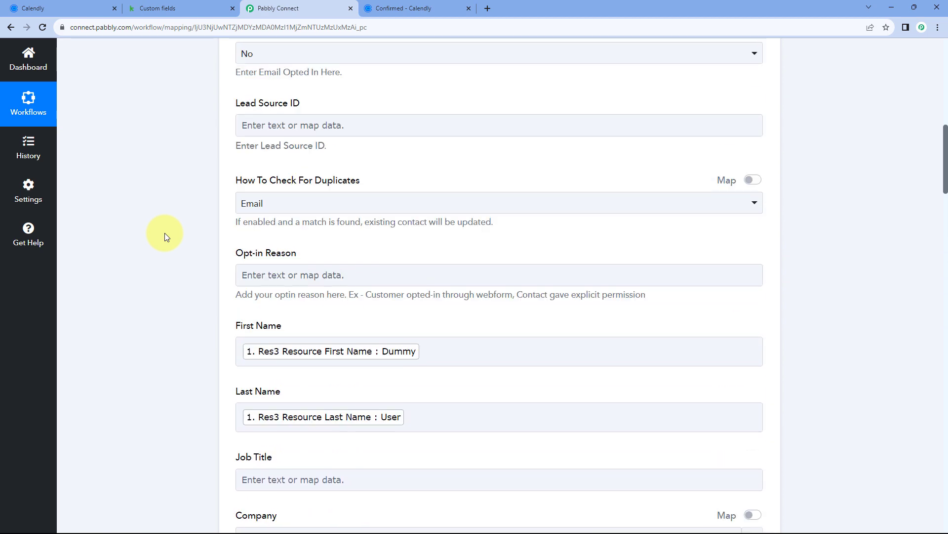
pyautogui.scroll(11, 165, 233)
pyautogui.click(342, 225)
pyautogui.scroll(-5, 198, 275)
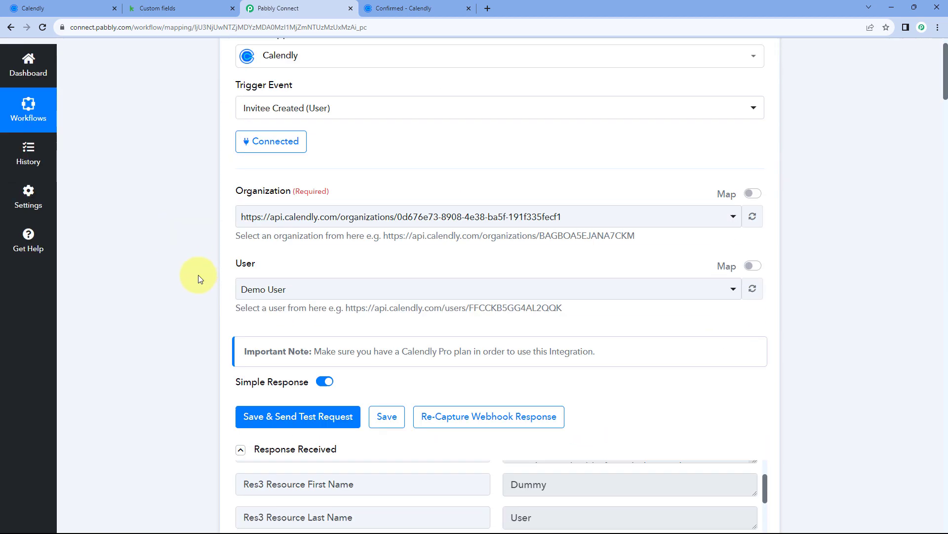
pyautogui.scroll(-8, 197, 275)
pyautogui.scroll(-4, 422, 246)
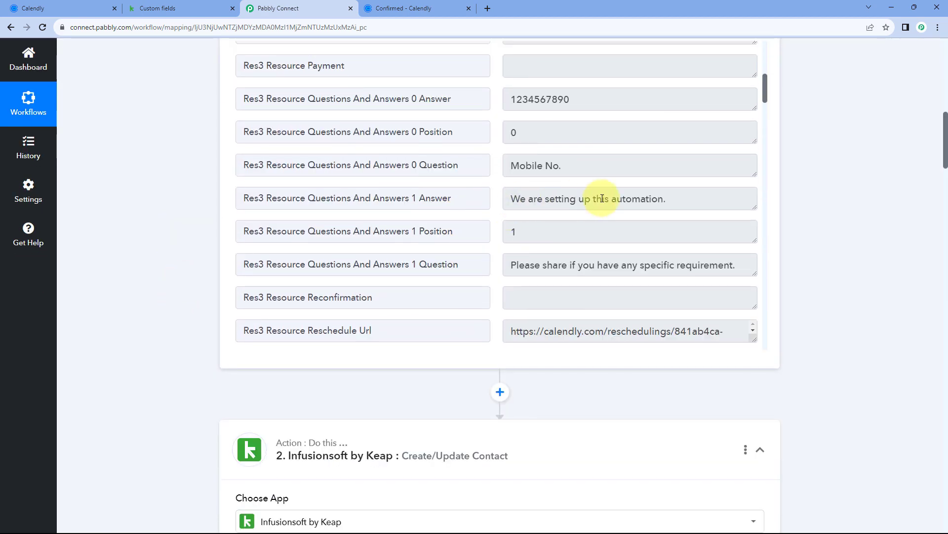
pyautogui.moveTo(688, 199); pyautogui.dragTo(514, 199)
pyautogui.click(497, 203)
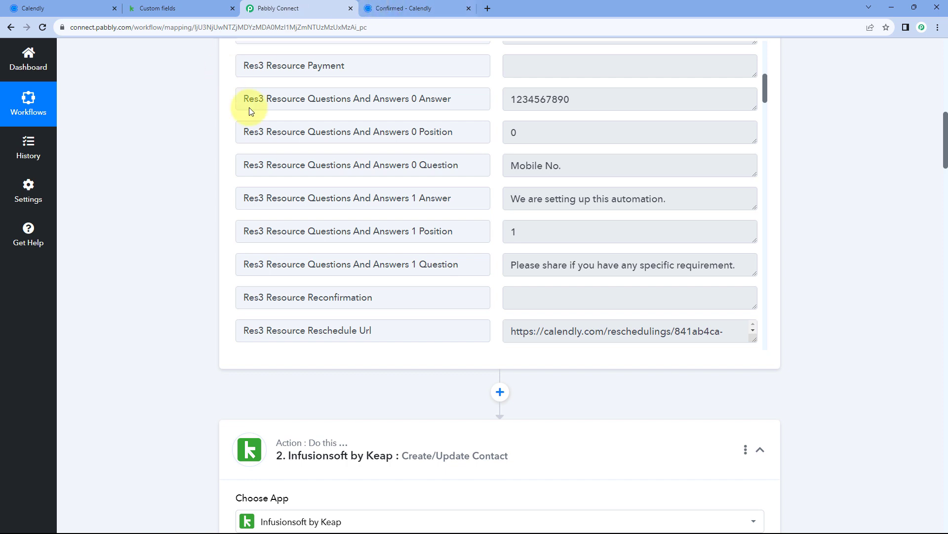
# Compare with Keap's custom fields, then highlight the answer 'We are setting up this automation.'
pyautogui.scroll(-6, 182, 173)
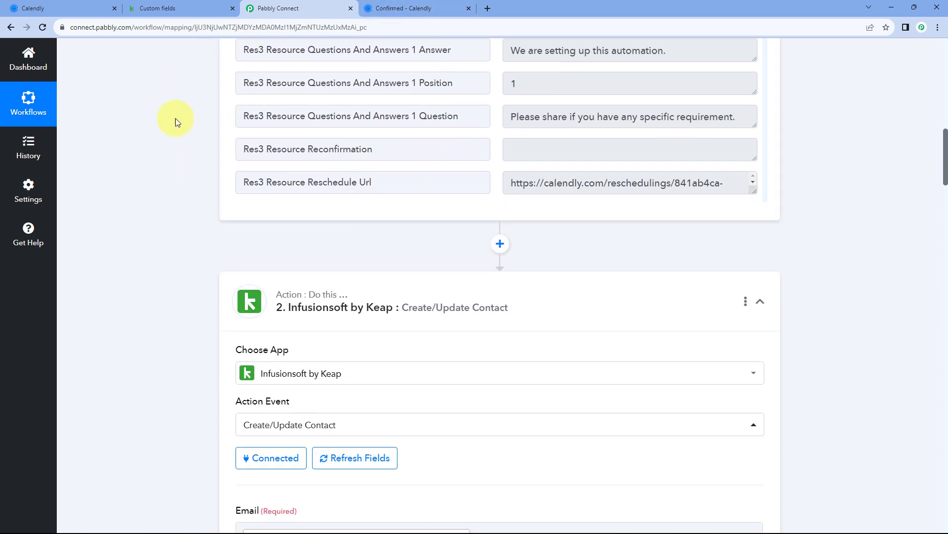
pyautogui.scroll(-1, 173, 138)
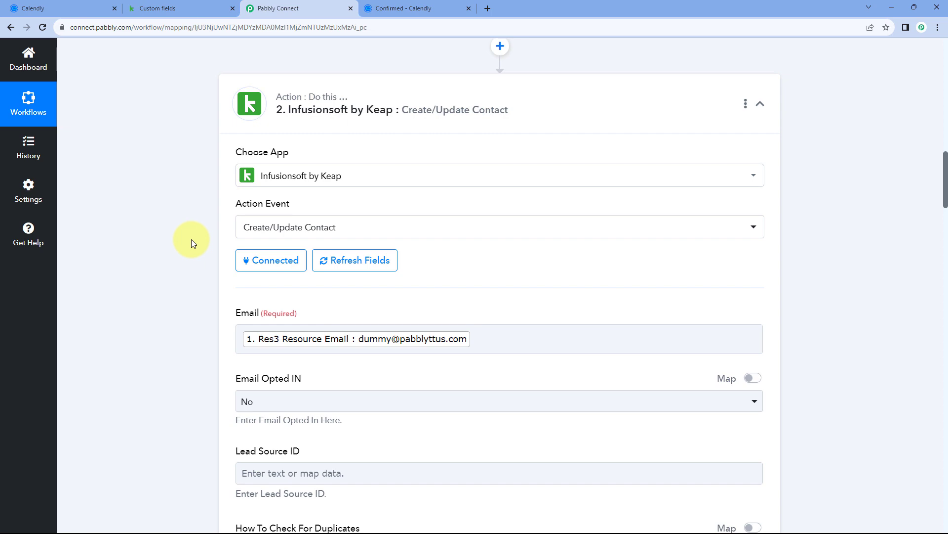
pyautogui.click(187, 10)
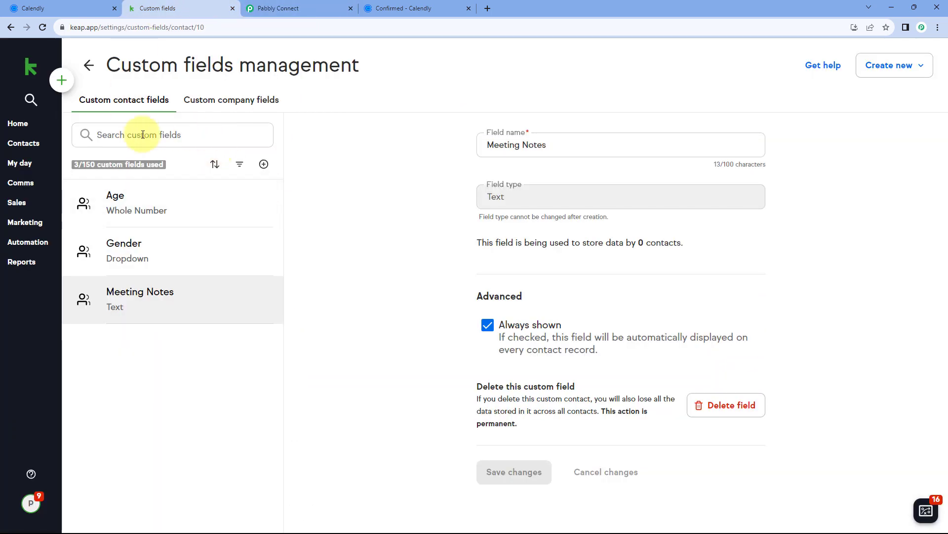
pyautogui.click(307, 6)
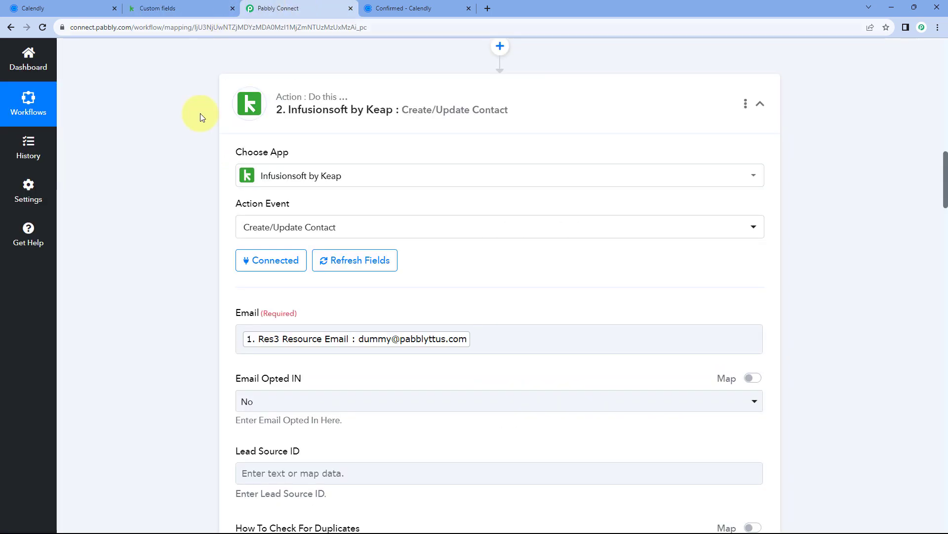
pyautogui.scroll(6, 181, 244)
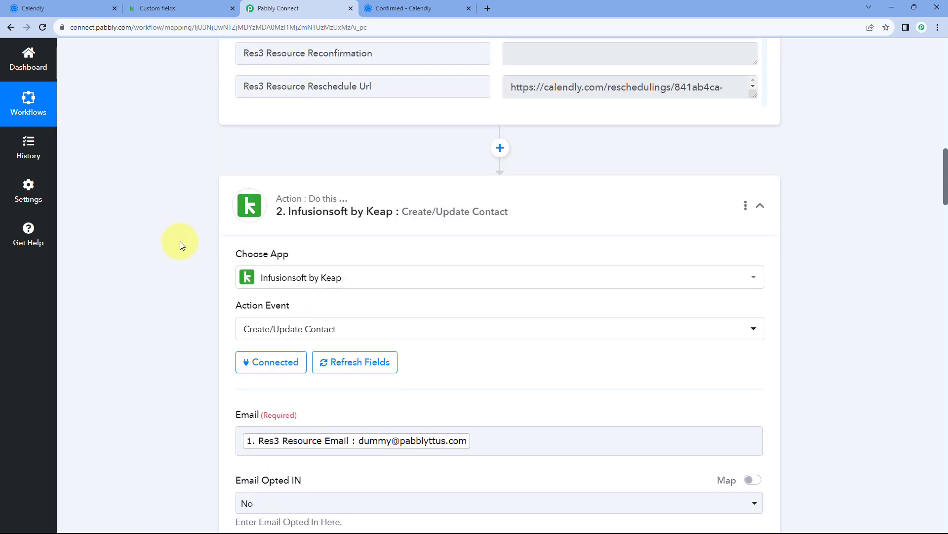
pyautogui.moveTo(686, 149); pyautogui.dragTo(511, 150)
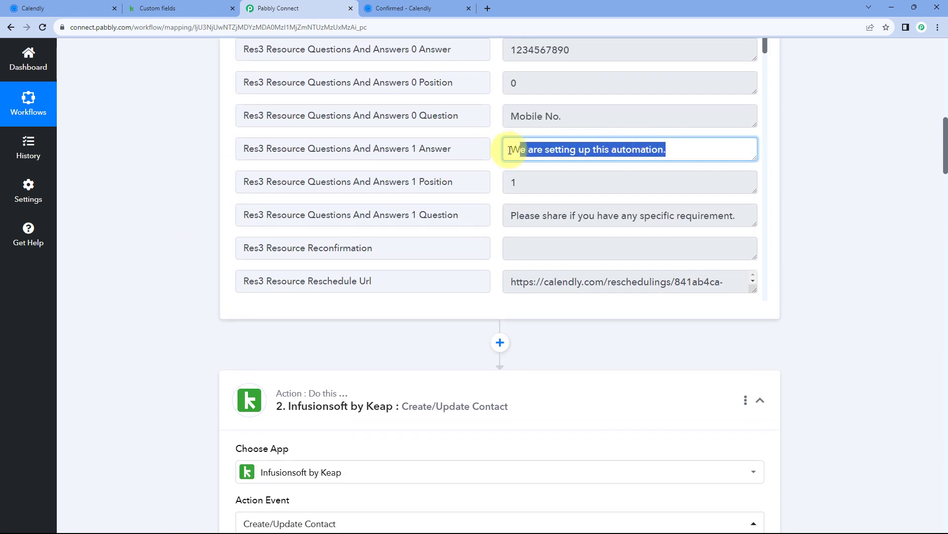
pyautogui.click(401, 172)
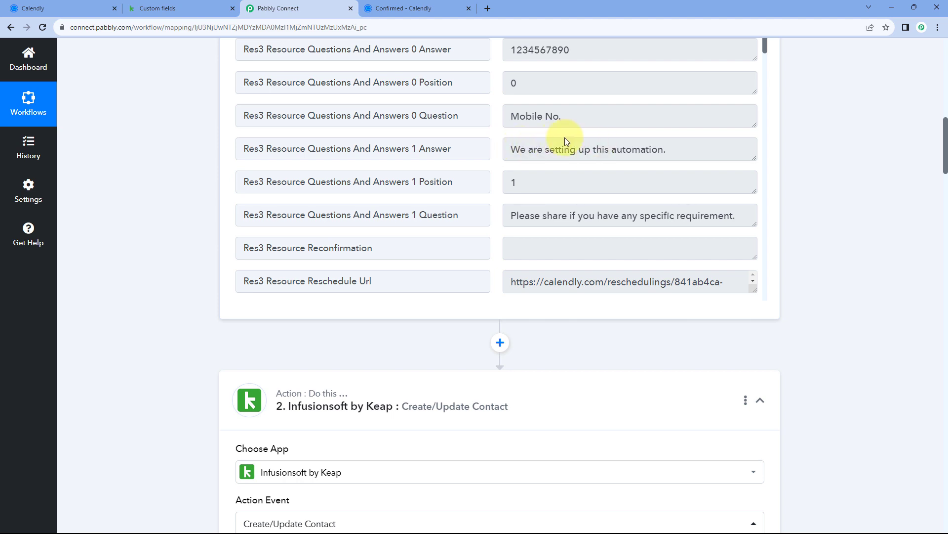
pyautogui.moveTo(665, 151); pyautogui.dragTo(510, 148)
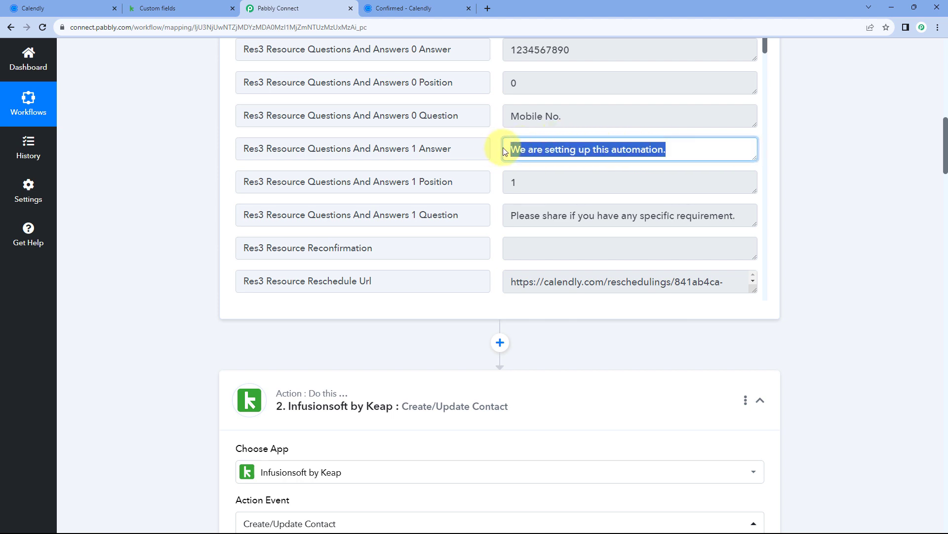
pyautogui.click(545, 132)
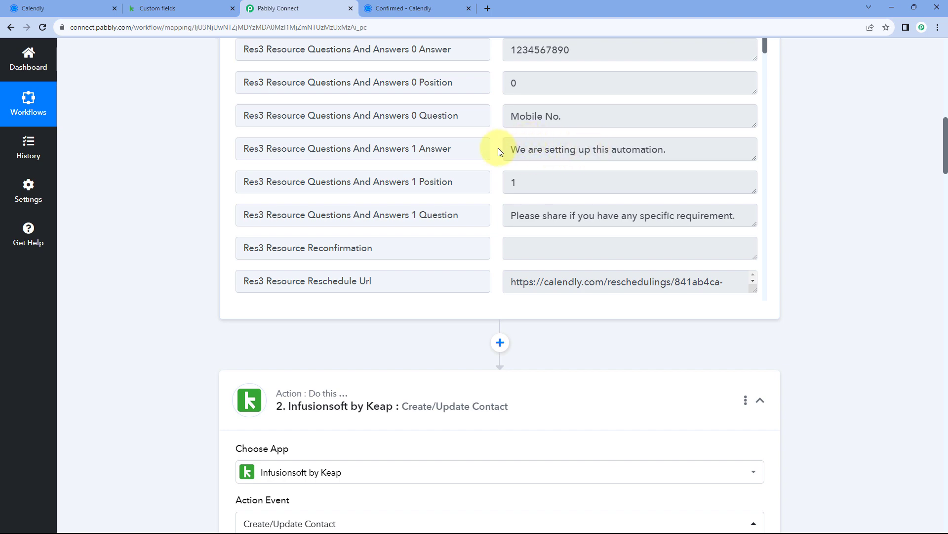
# Scroll down to the Meeting Notes field and compare it with Keap's custom fields
pyautogui.scroll(-10, 153, 227)
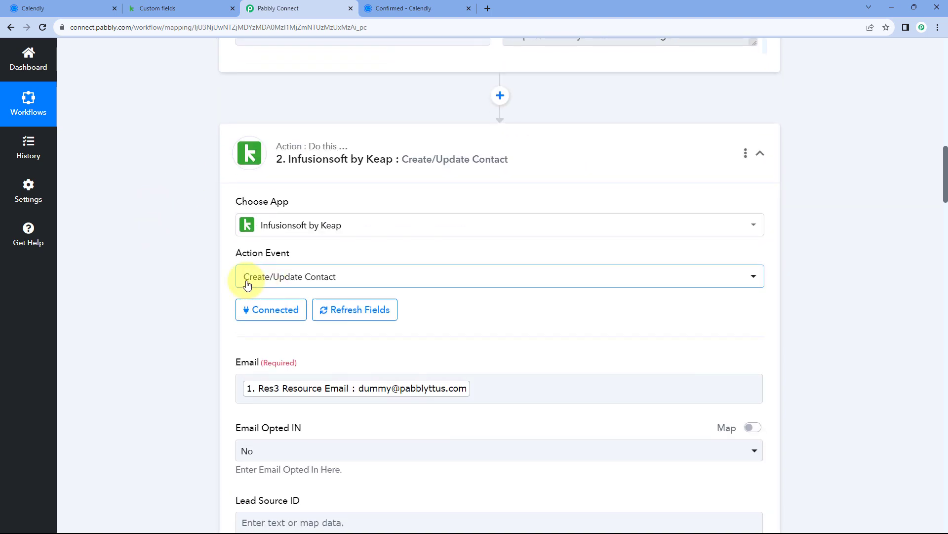
pyautogui.scroll(-7, 185, 261)
pyautogui.scroll(-20, 173, 251)
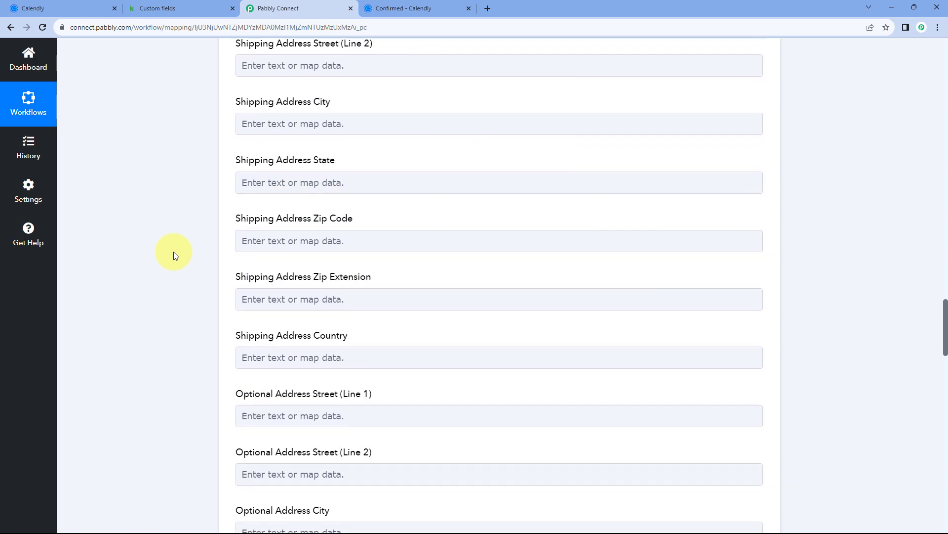
pyautogui.scroll(-7, 171, 247)
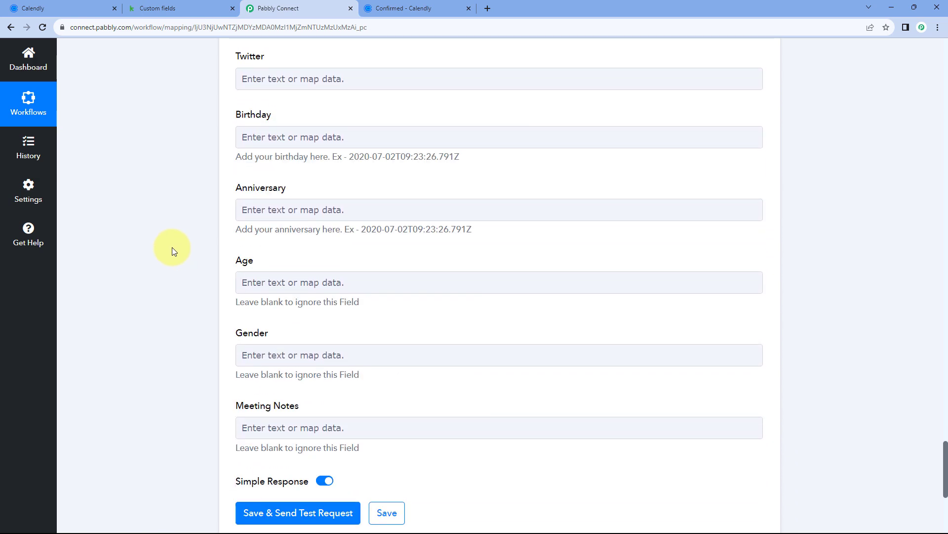
pyautogui.click(192, 5)
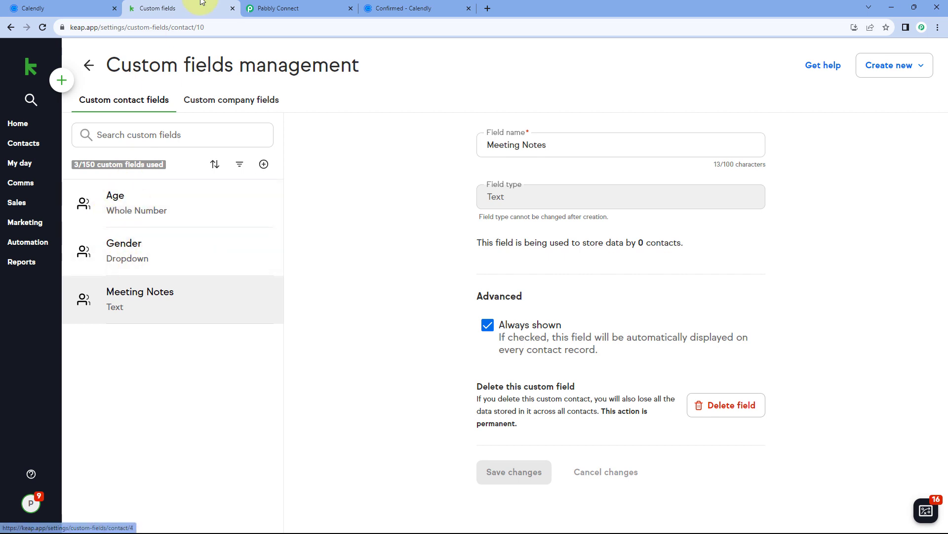
pyautogui.click(275, 8)
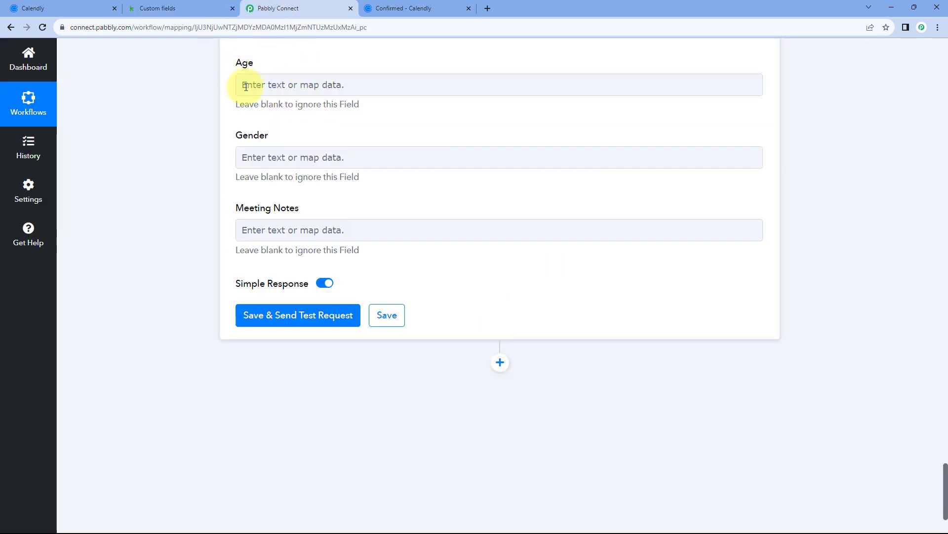
# Map Meeting Notes to Res3 Resource Questions And Answers 1 Answer from Calendly: Invitee Created
pyautogui.click(260, 229)
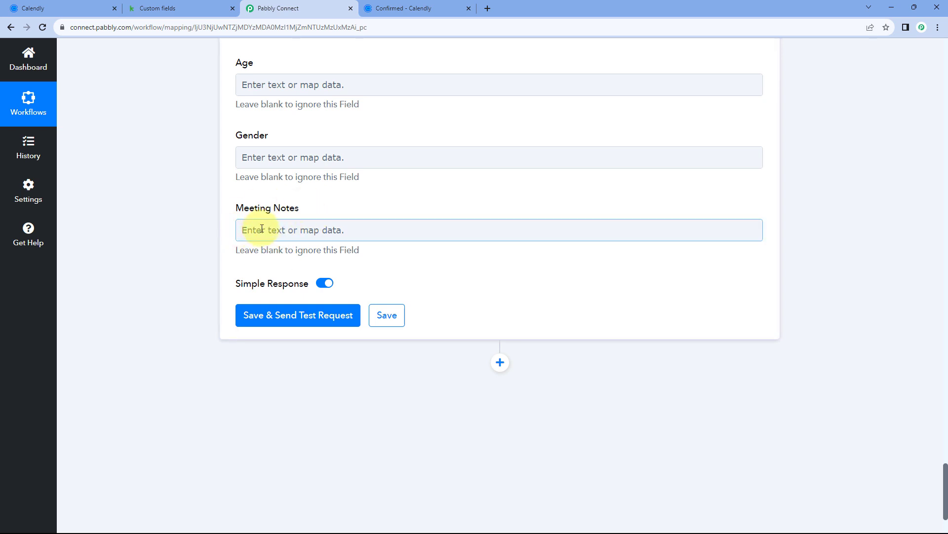
pyautogui.click(262, 228)
pyautogui.scroll(-1, 206, 207)
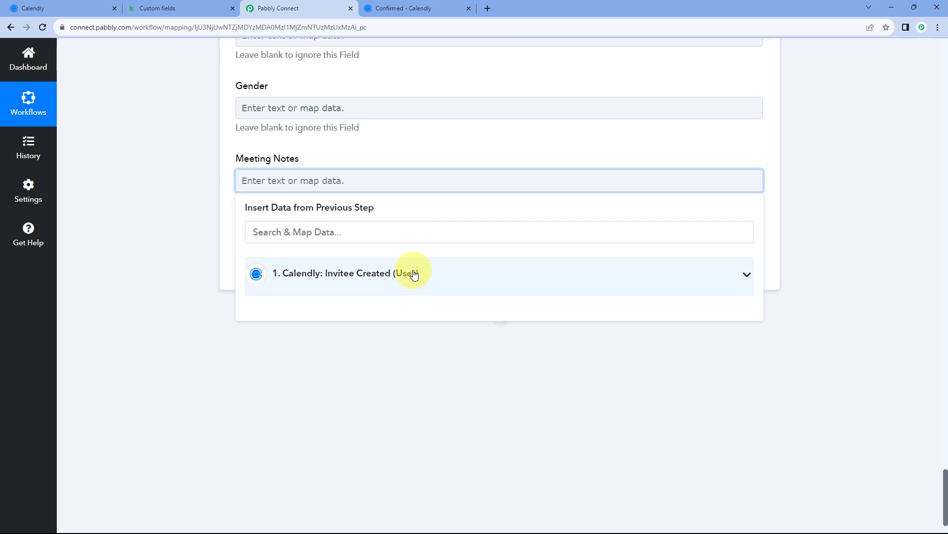
pyautogui.click(414, 275)
pyautogui.scroll(-1, 177, 203)
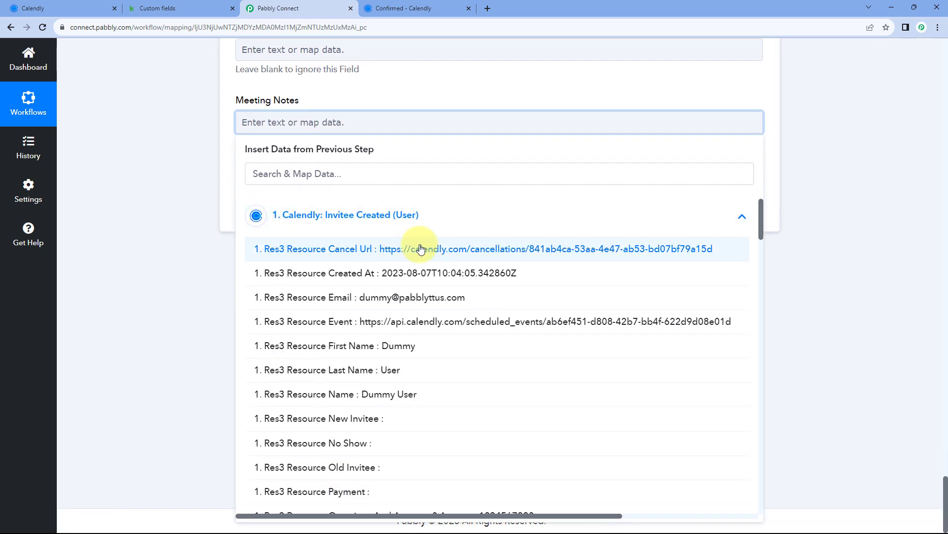
pyautogui.scroll(-1, 380, 296)
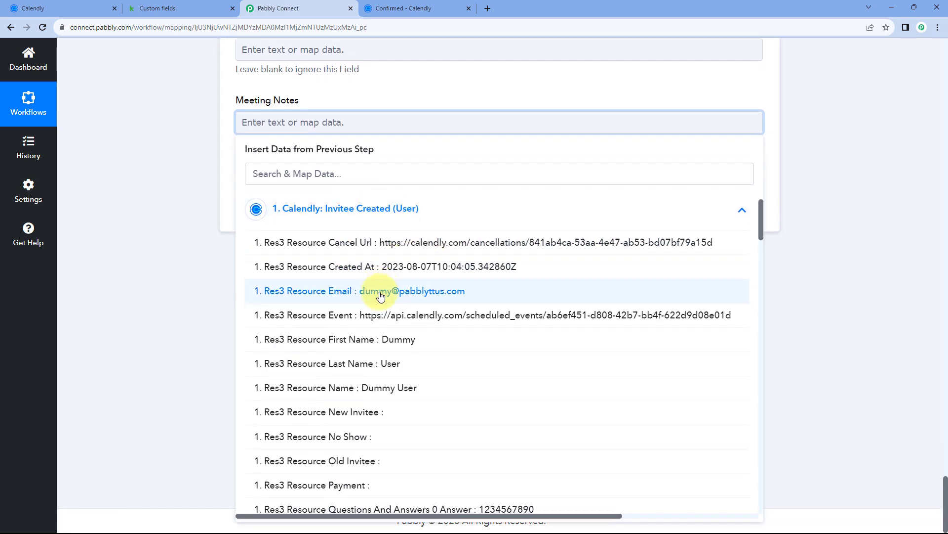
pyautogui.scroll(-5, 380, 295)
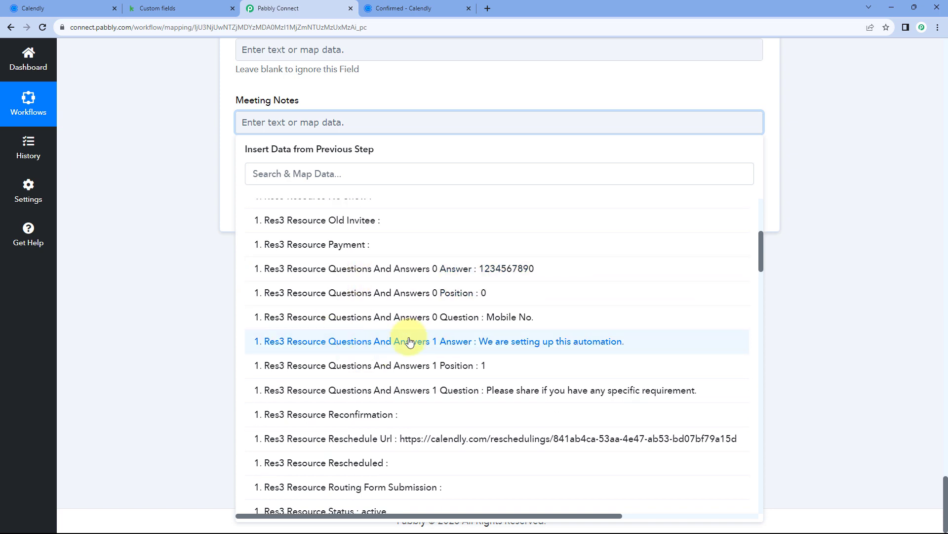
pyautogui.click(410, 341)
pyautogui.click(194, 192)
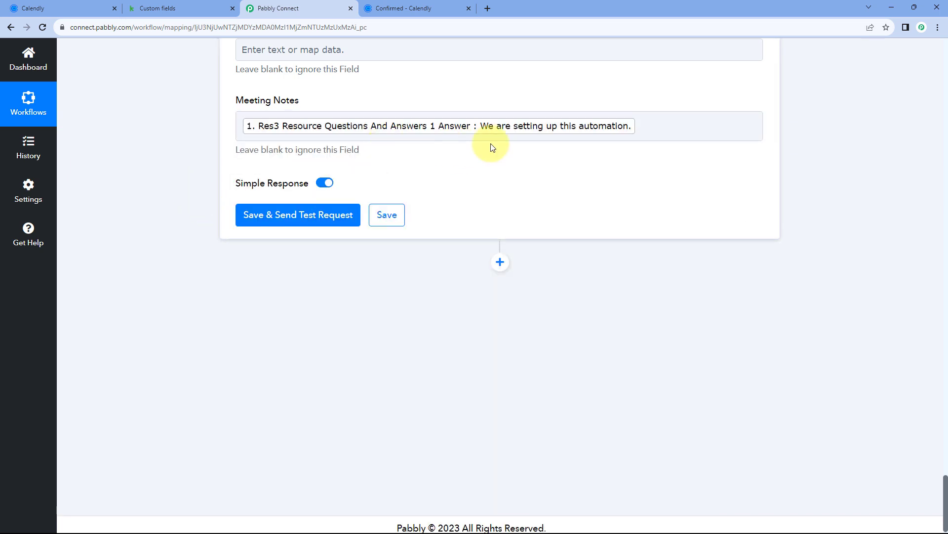
pyautogui.scroll(2, 468, 156)
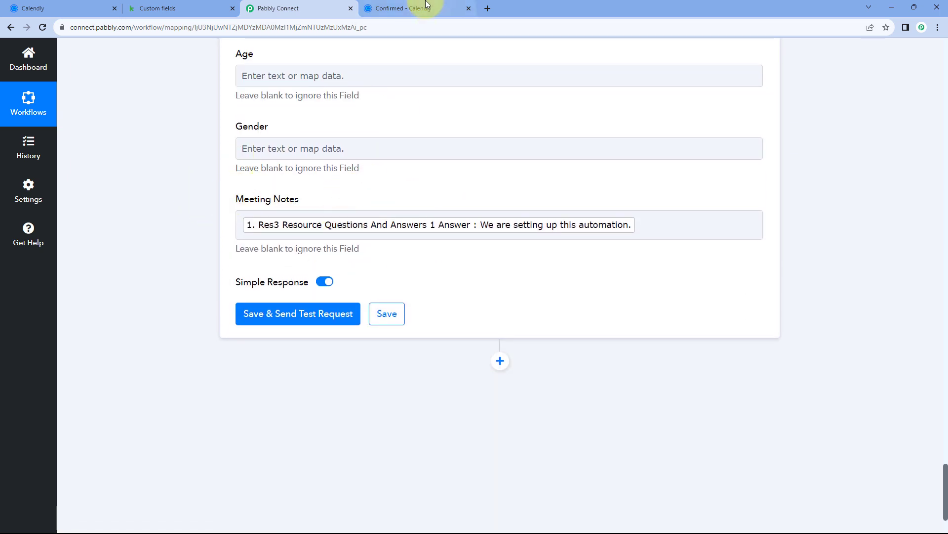
# Recheck the Calendly confirmation and Keap custom fields against the completed contact mapping
pyautogui.click(415, 8)
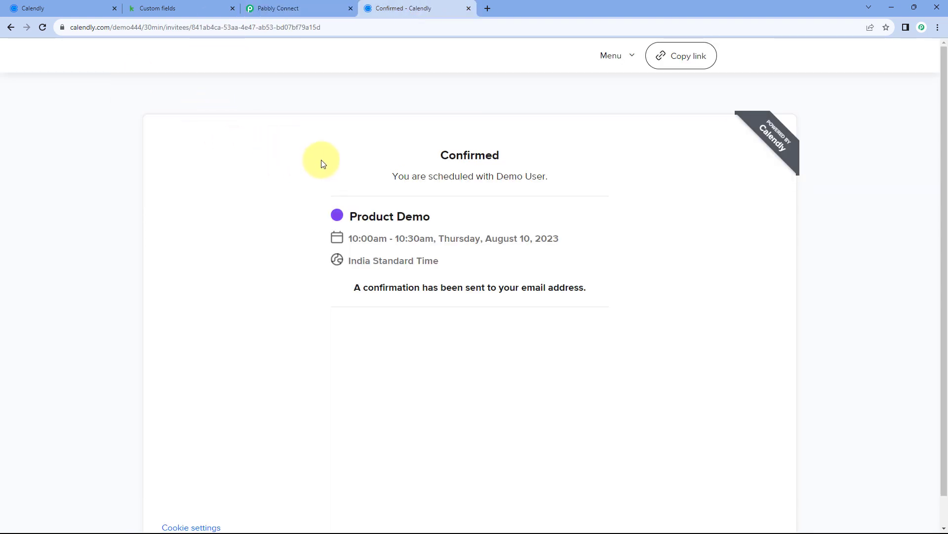
pyautogui.click(280, 4)
pyautogui.scroll(1, 174, 178)
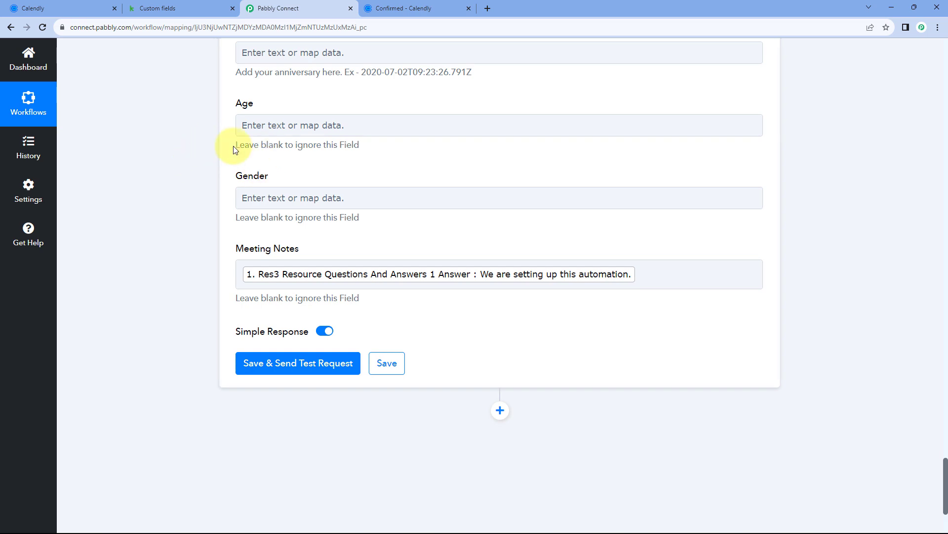
pyautogui.click(154, 14)
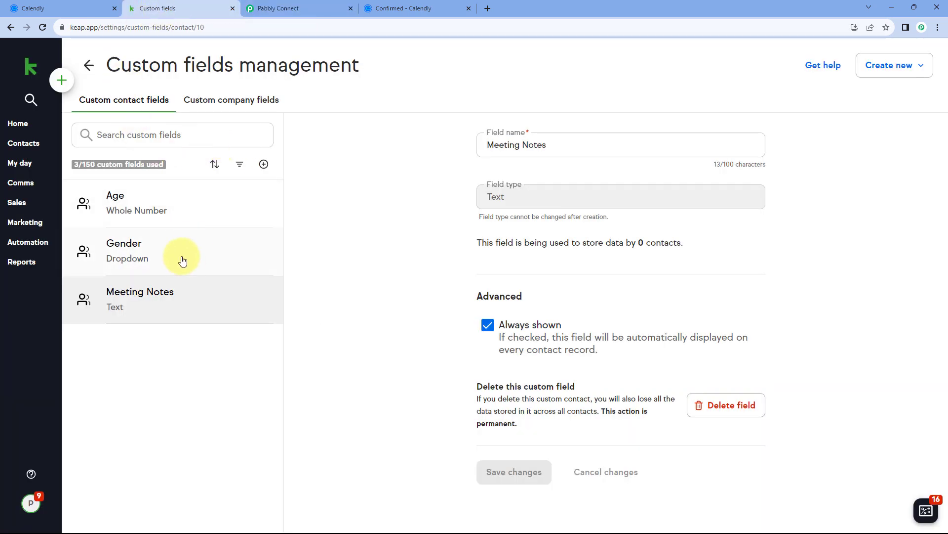
pyautogui.click(398, 6)
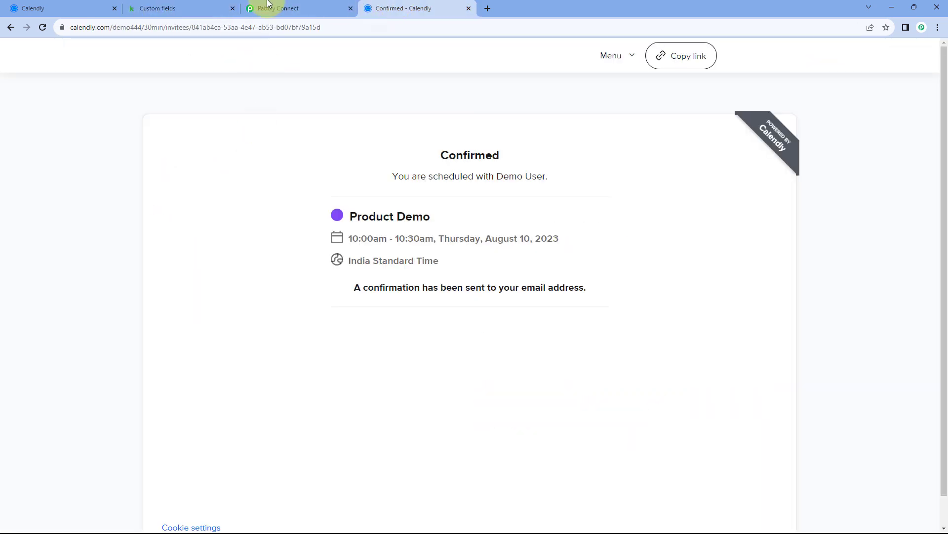
pyautogui.click(277, 8)
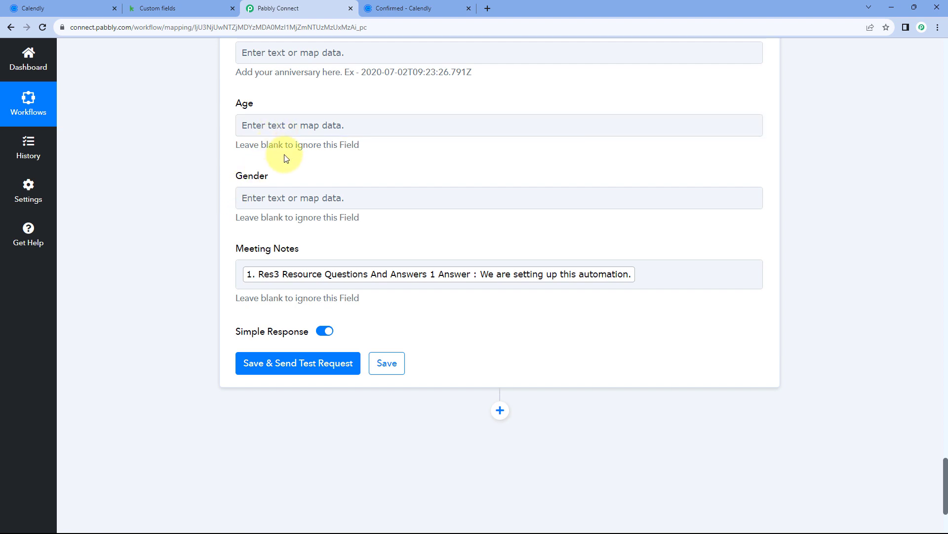
pyautogui.scroll(-1, 346, 120)
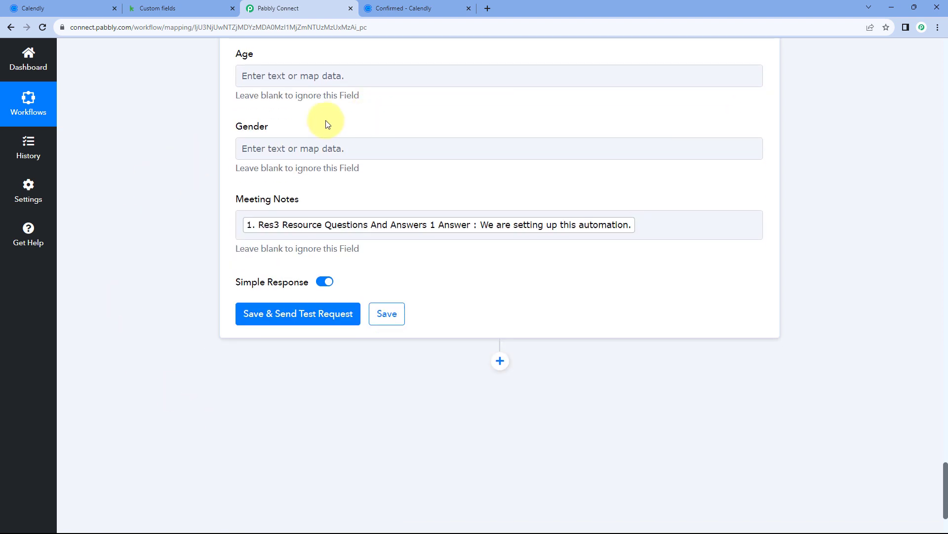
# Save the Keap step, send a test request and review the response showing EMAIL1 and Owner Id 1
pyautogui.click(299, 321)
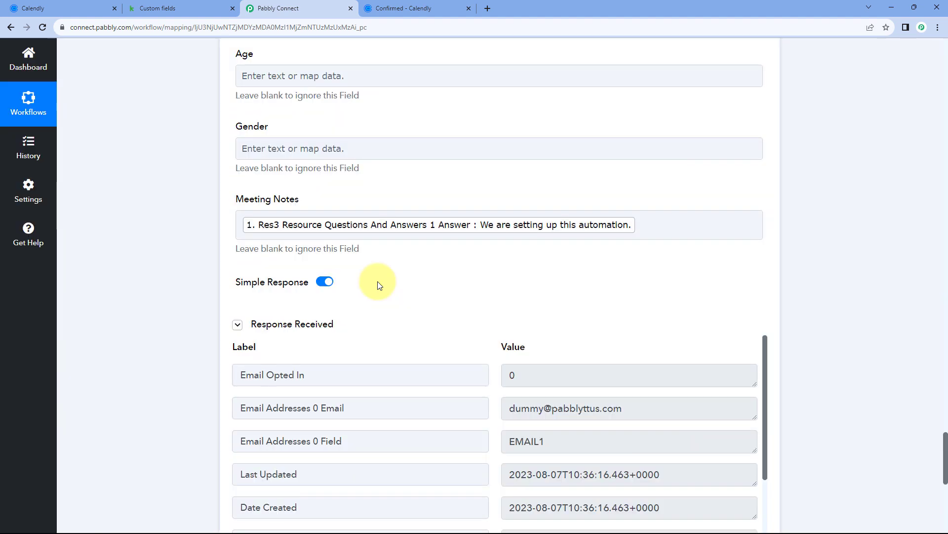
pyautogui.scroll(-3, 464, 252)
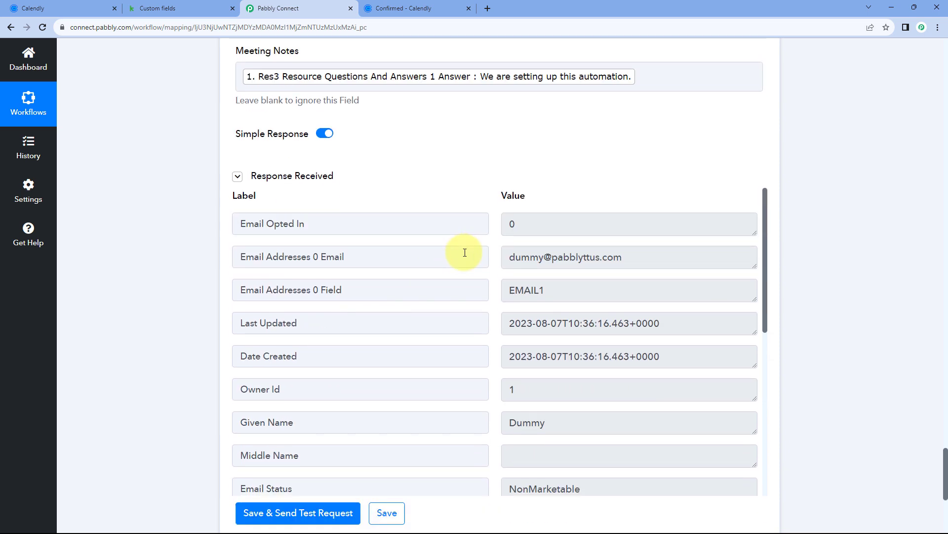
pyautogui.scroll(-2, 465, 252)
pyautogui.scroll(4, 465, 252)
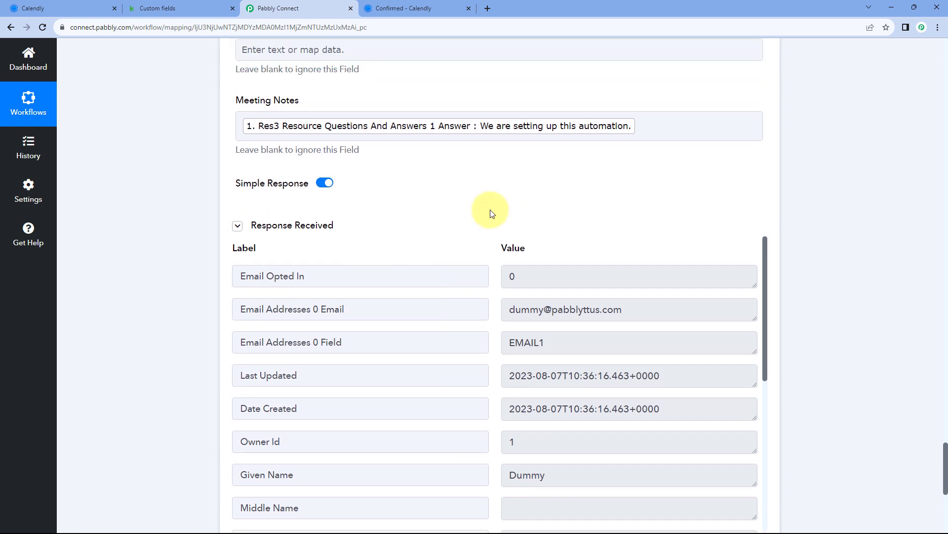
pyautogui.scroll(5, 475, 214)
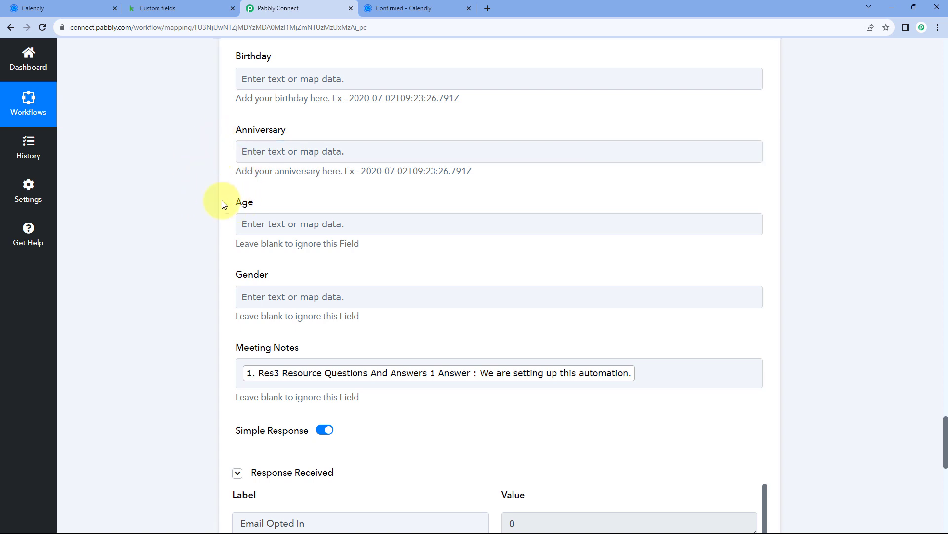
pyautogui.scroll(-3, 257, 207)
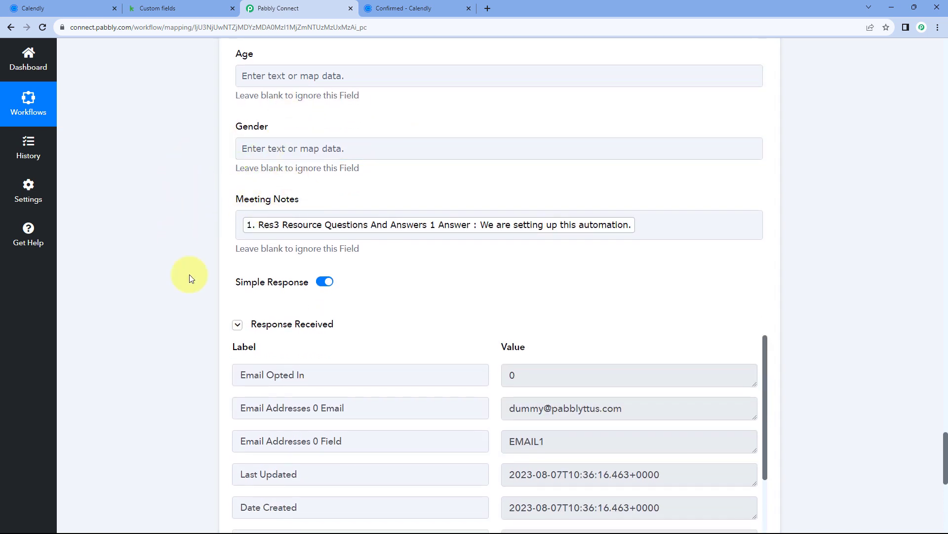
pyautogui.scroll(-2, 471, 316)
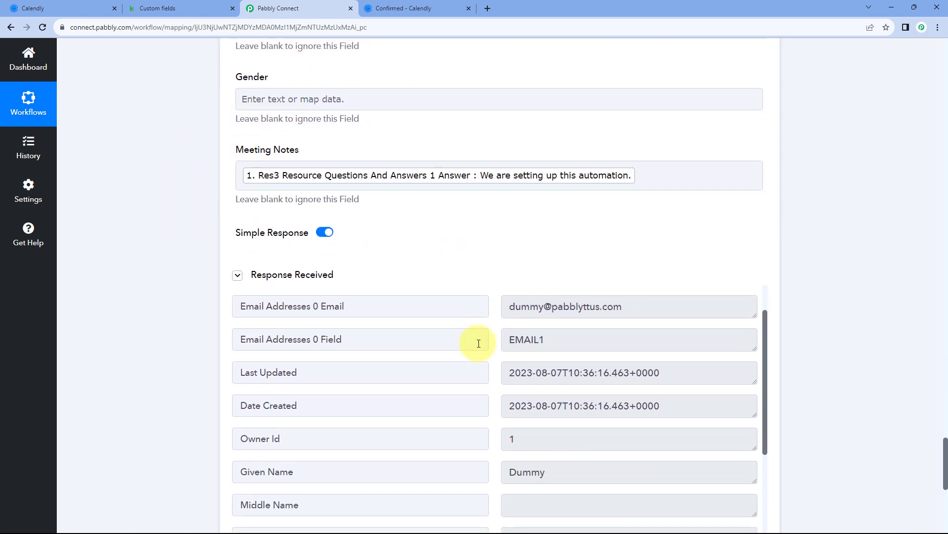
pyautogui.scroll(-1, 478, 343)
pyautogui.scroll(-2, 483, 260)
pyautogui.scroll(2, 402, 205)
pyautogui.scroll(2, 381, 239)
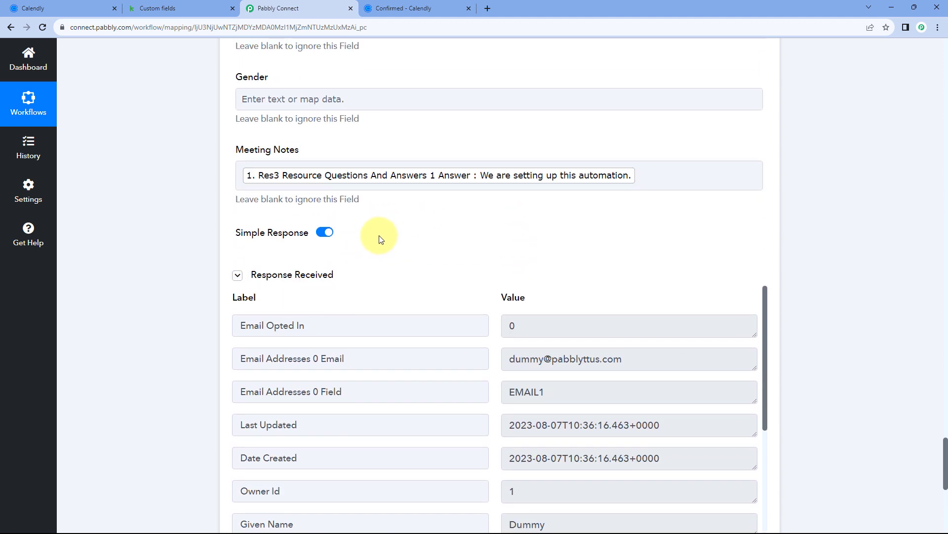
pyautogui.scroll(1, 381, 239)
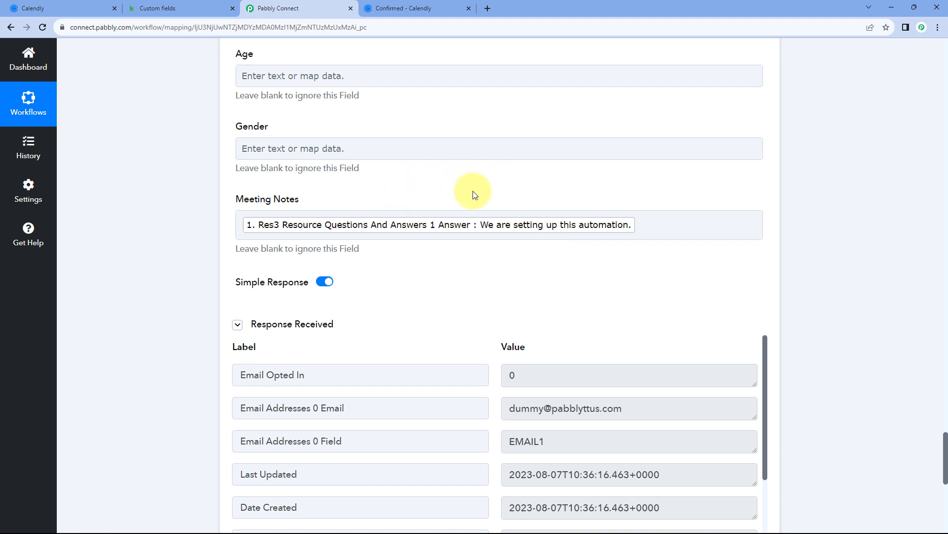
# Open the newly added contact from Keap's contacts list and compare it with the Calendly booking
pyautogui.click(204, 7)
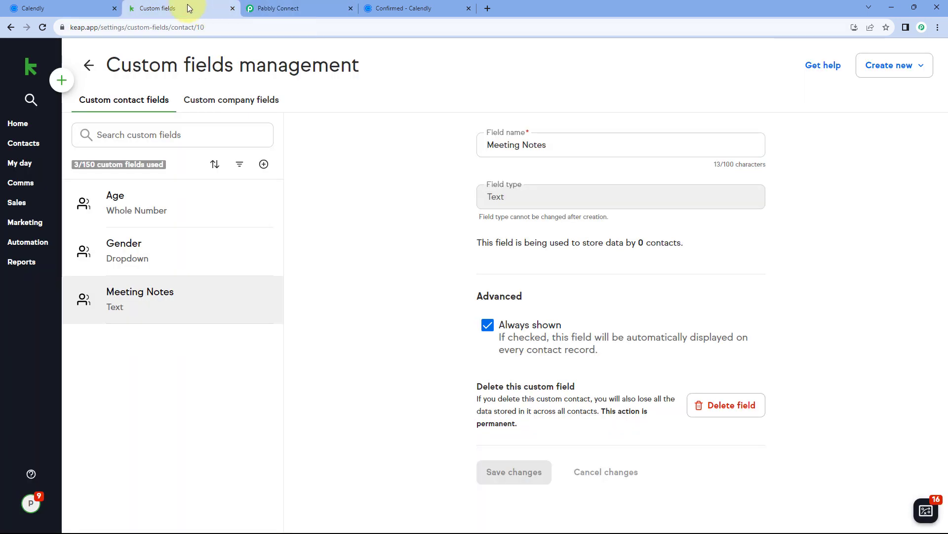
pyautogui.click(25, 147)
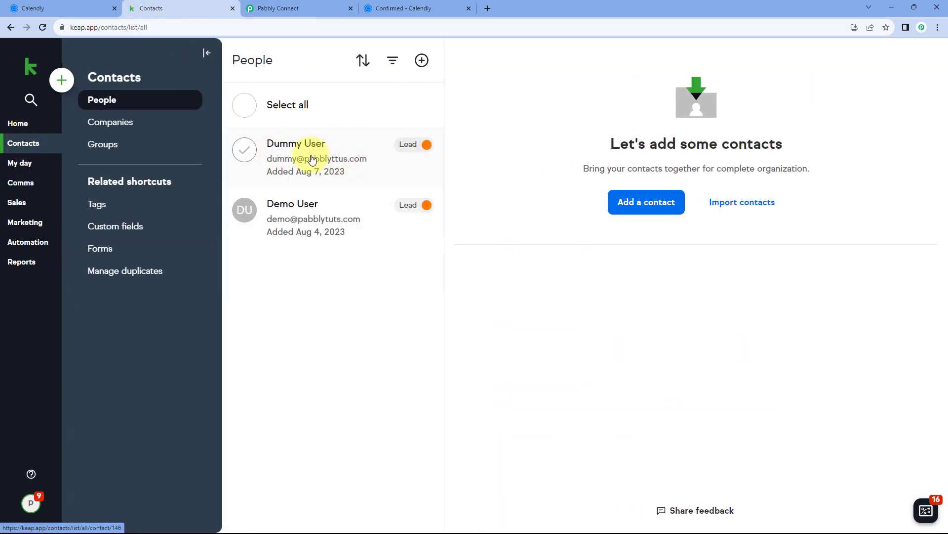
pyautogui.click(311, 152)
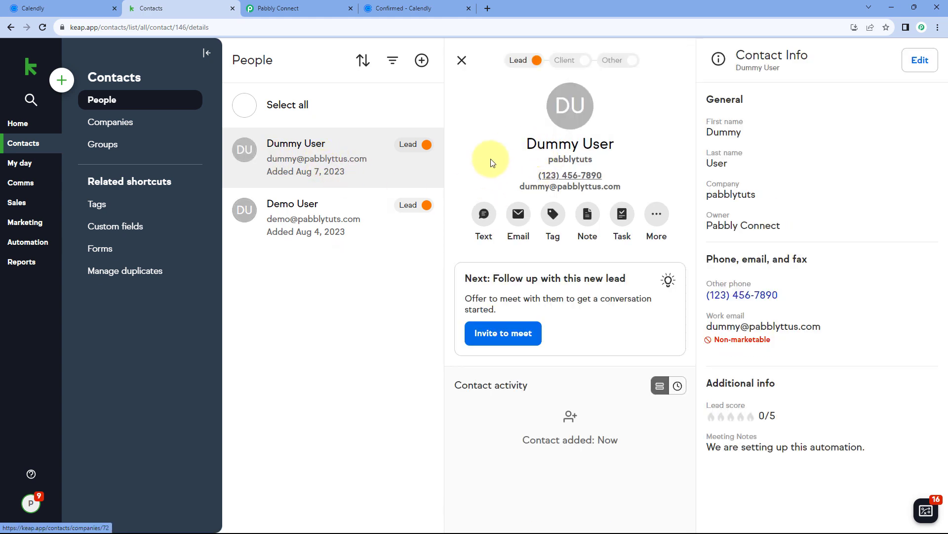
pyautogui.click(413, 7)
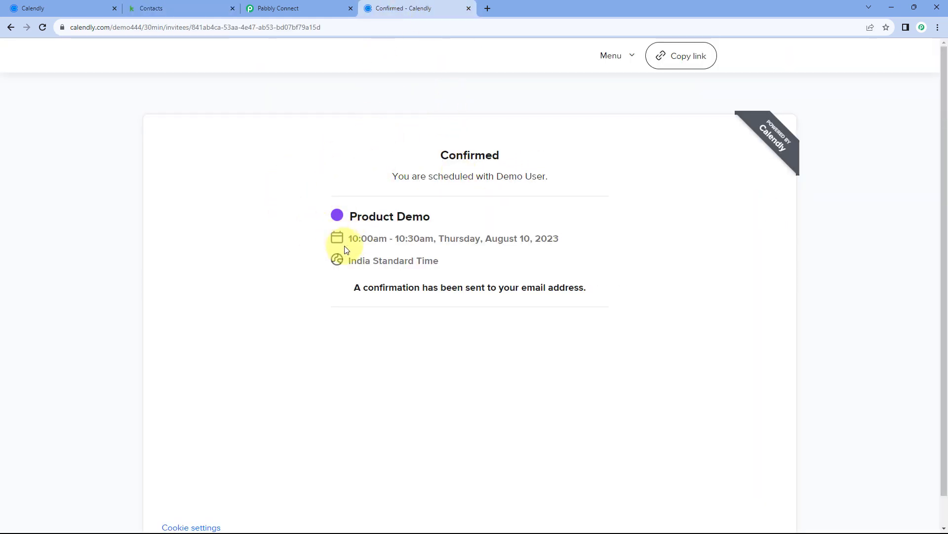
pyautogui.click(195, 5)
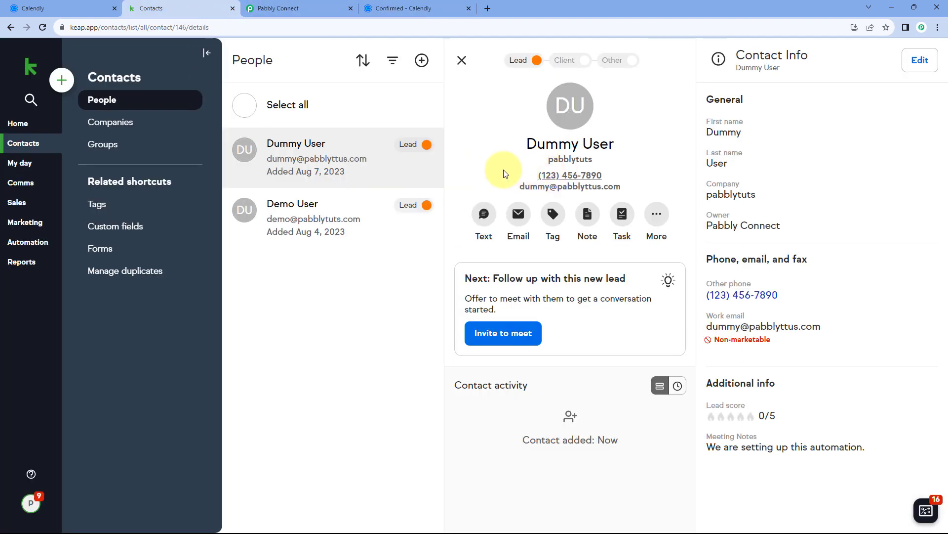
# Verify the contact's name, email, phone and Meeting Notes 'We are setting up this automation.'
pyautogui.moveTo(509, 144); pyautogui.dragTo(623, 146)
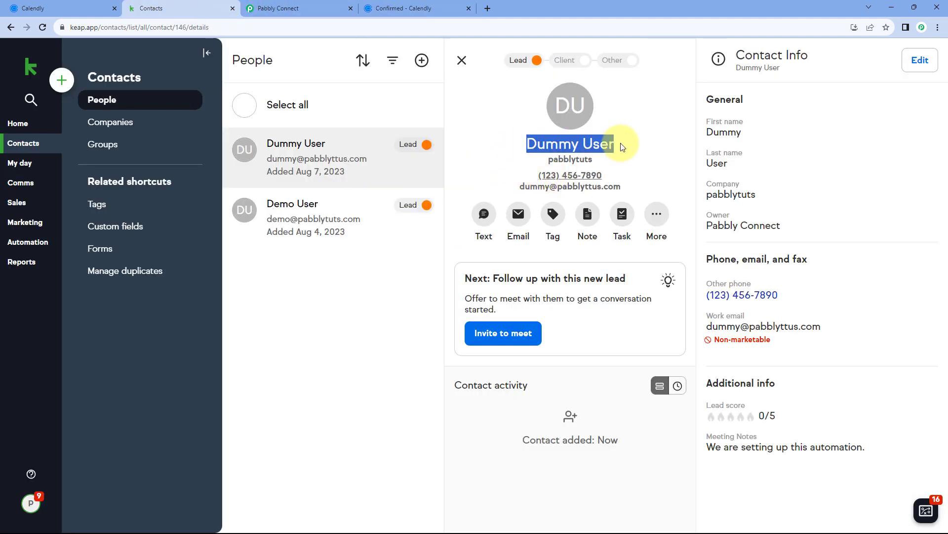
pyautogui.moveTo(623, 188); pyautogui.dragTo(517, 194)
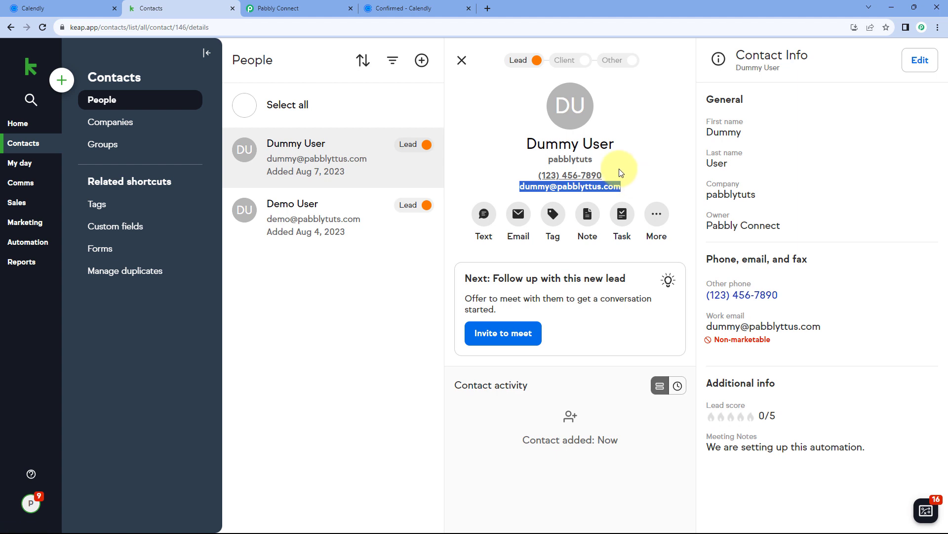
pyautogui.moveTo(620, 172); pyautogui.dragTo(535, 175)
pyautogui.click(636, 173)
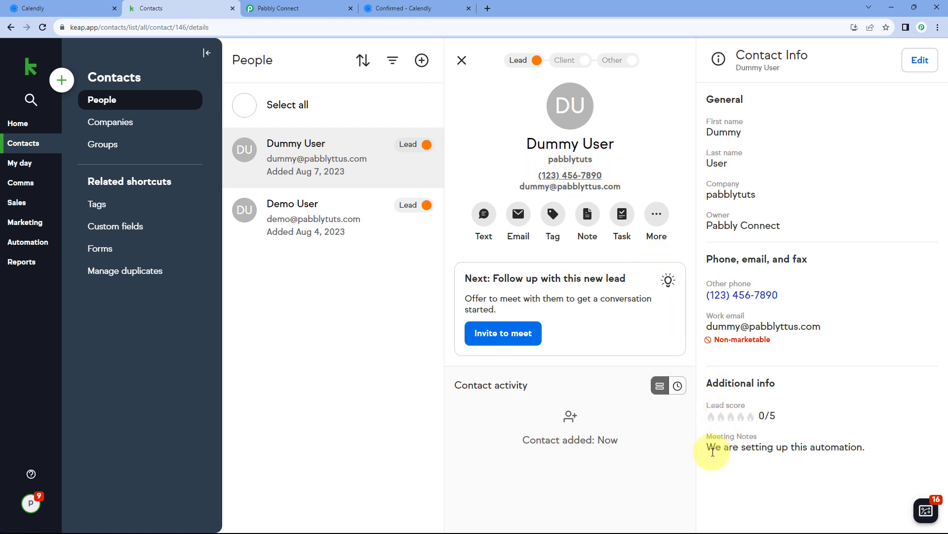
pyautogui.moveTo(706, 437); pyautogui.dragTo(762, 439)
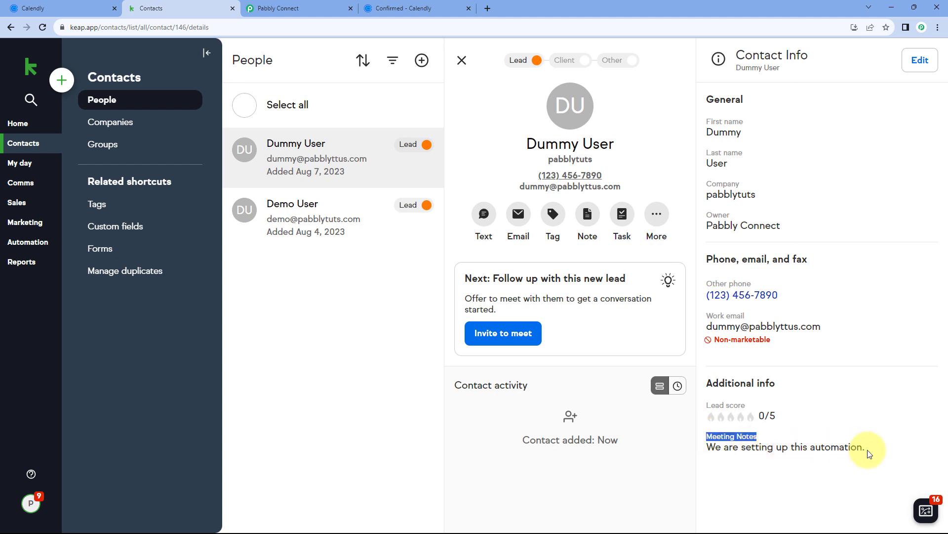
pyautogui.moveTo(881, 450); pyautogui.dragTo(705, 447)
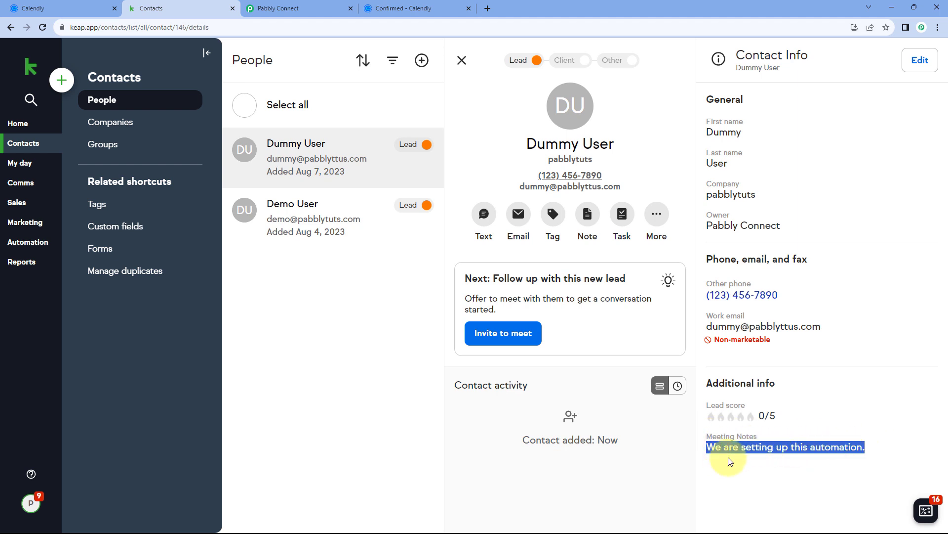
pyautogui.click(727, 459)
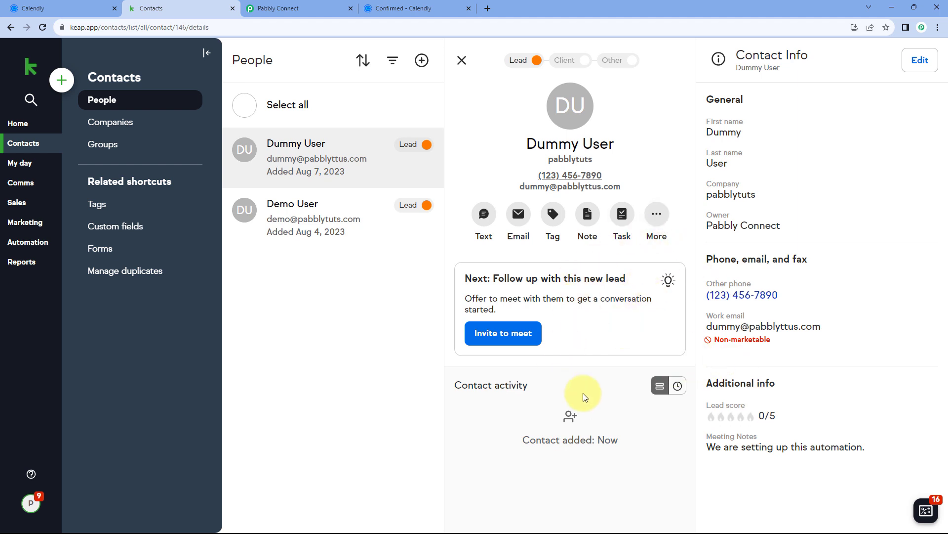
pyautogui.moveTo(867, 448); pyautogui.dragTo(695, 449)
pyautogui.click(675, 437)
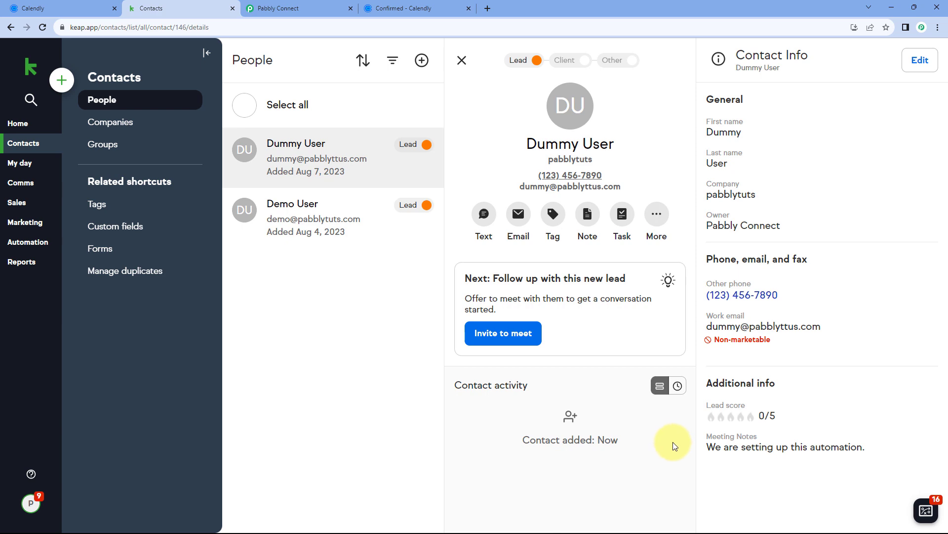
pyautogui.click(296, 9)
# Collapse the Calendly trigger settings at the top of the workflow, then return to the Calendly confirmation
pyautogui.scroll(20, 785, 279)
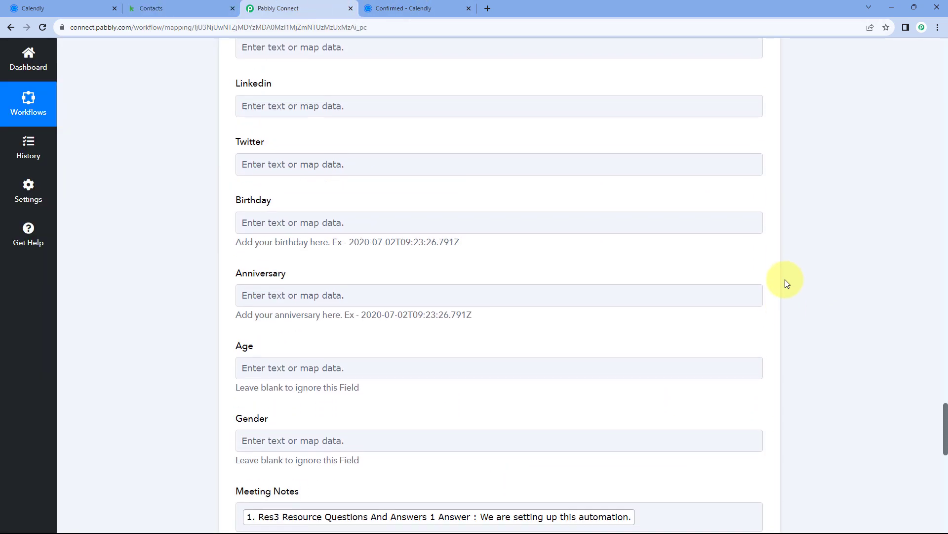
pyautogui.scroll(20, 786, 280)
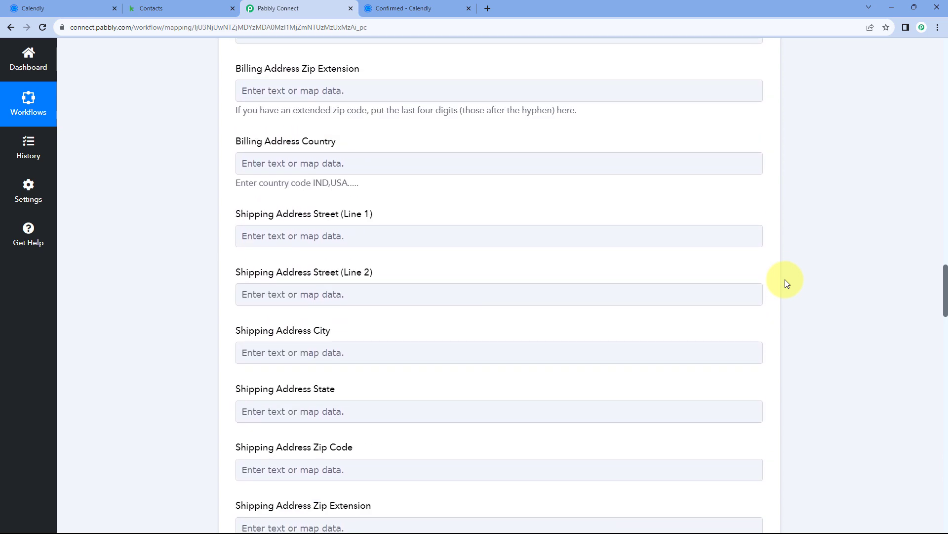
pyautogui.scroll(20, 785, 280)
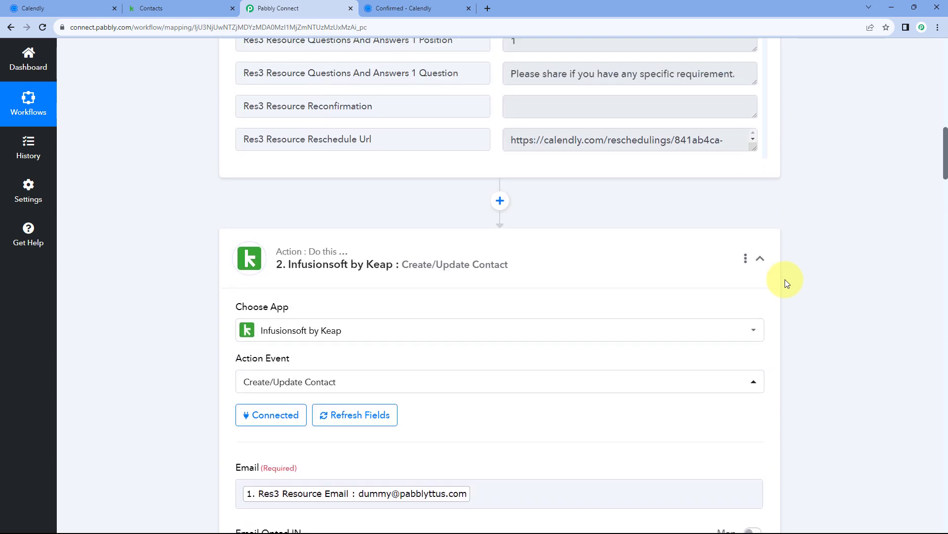
pyautogui.scroll(10, 845, 272)
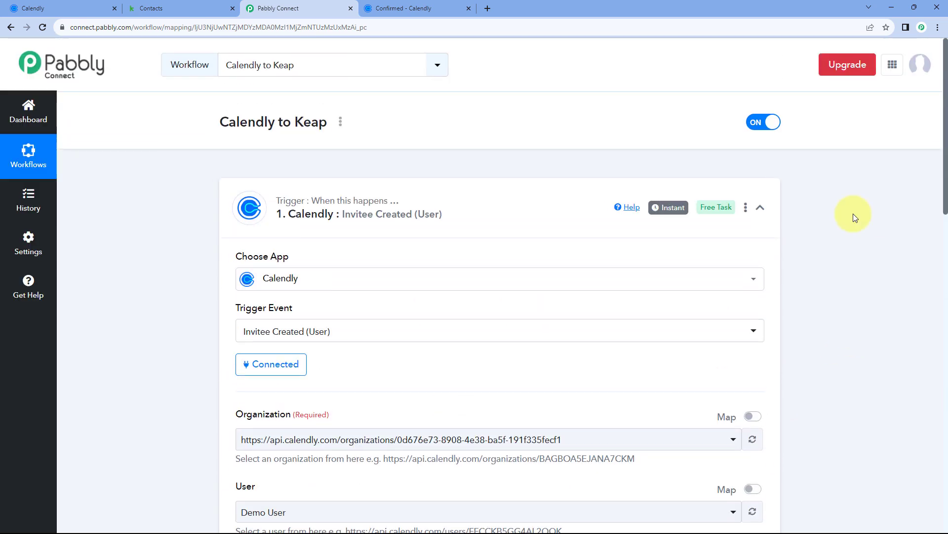
pyautogui.click(559, 201)
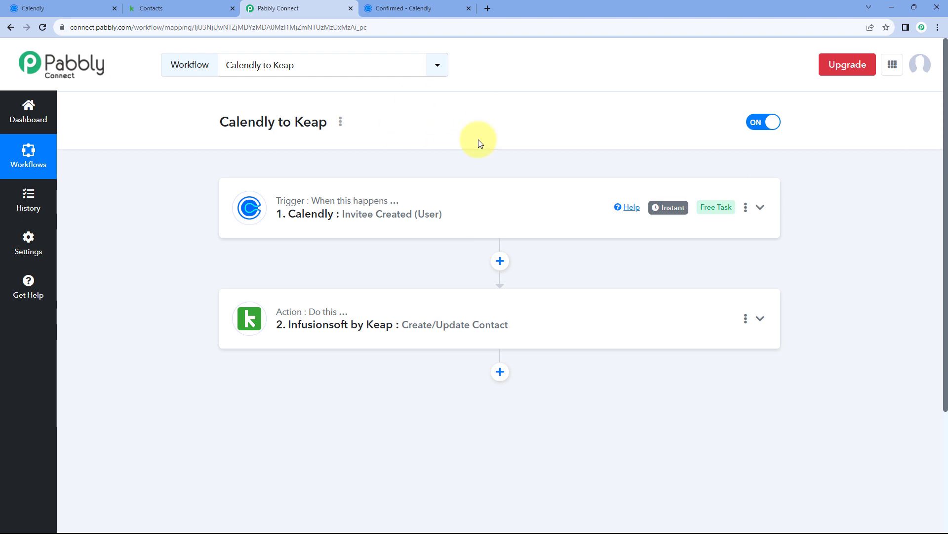
pyautogui.click(415, 7)
# Open the copied Product Demo booking link in a new tab and pick Thursday, August 10 at 1:30pm
pyautogui.click(664, 56)
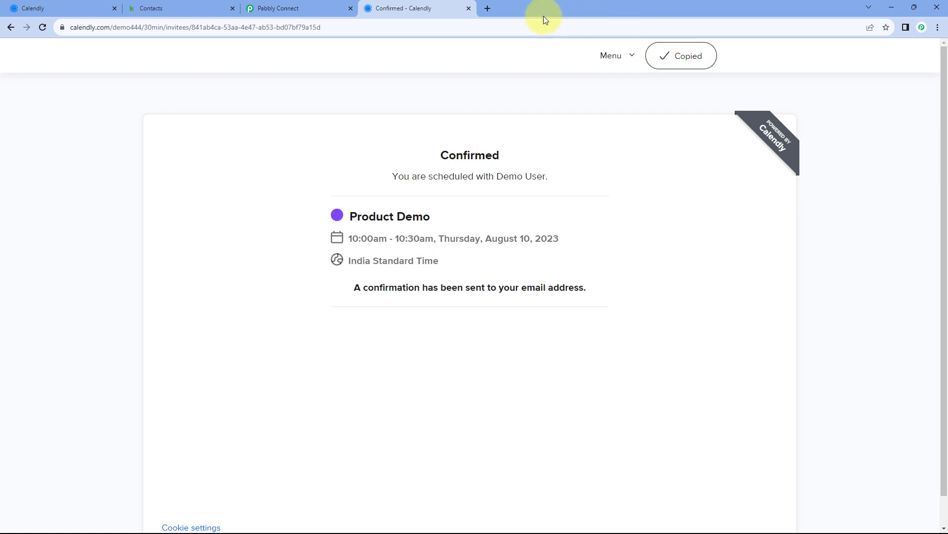
pyautogui.click(492, 8)
pyautogui.hotkey('ctrl', 'v')
pyautogui.press('Return')
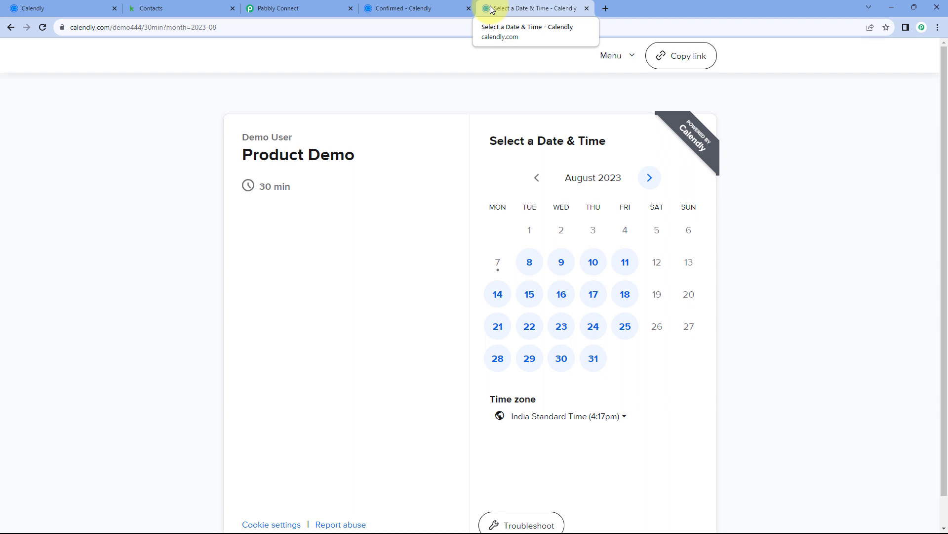
pyautogui.click(594, 267)
pyautogui.scroll(-5, 667, 286)
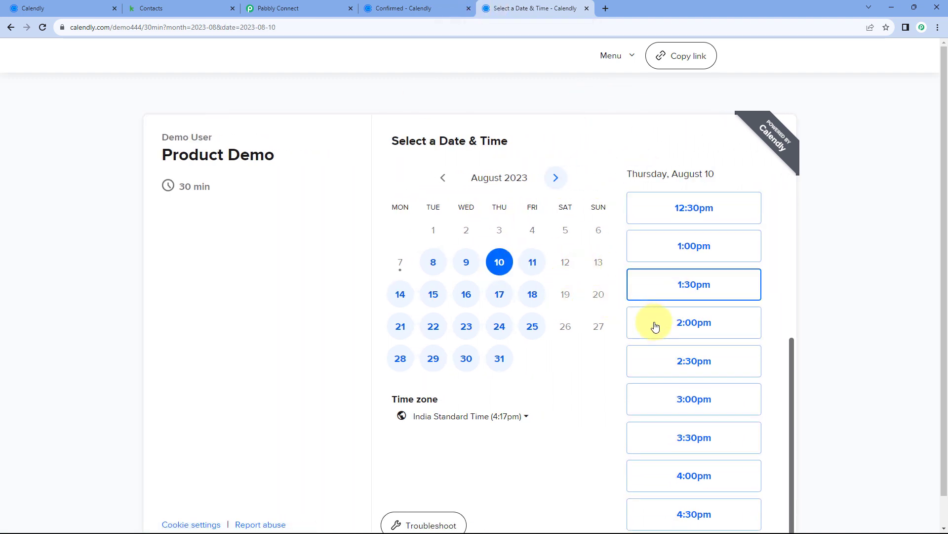
pyautogui.click(727, 285)
pyautogui.click(765, 288)
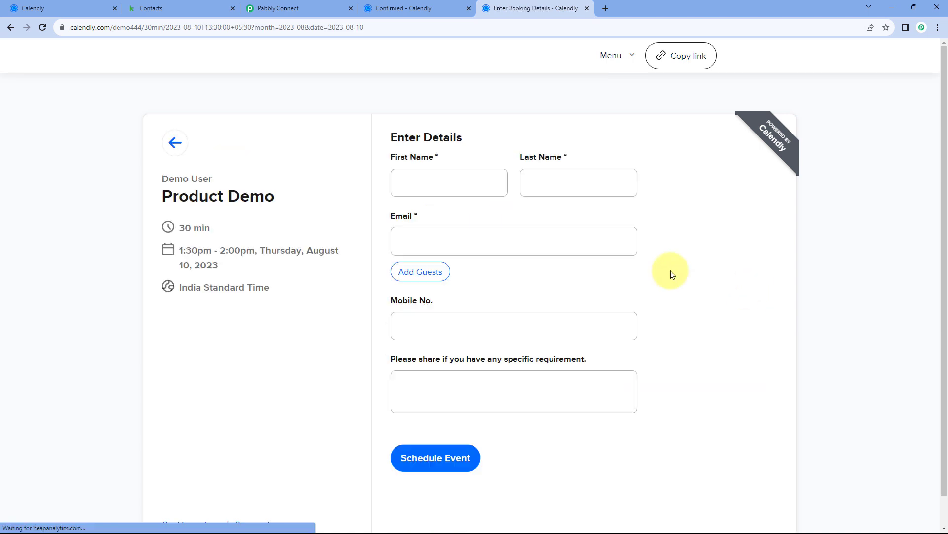
# Fill in the invitee's name, e-mail and a note about testing the automation, then schedule the event
pyautogui.click(454, 182)
pyautogui.press('Tab')
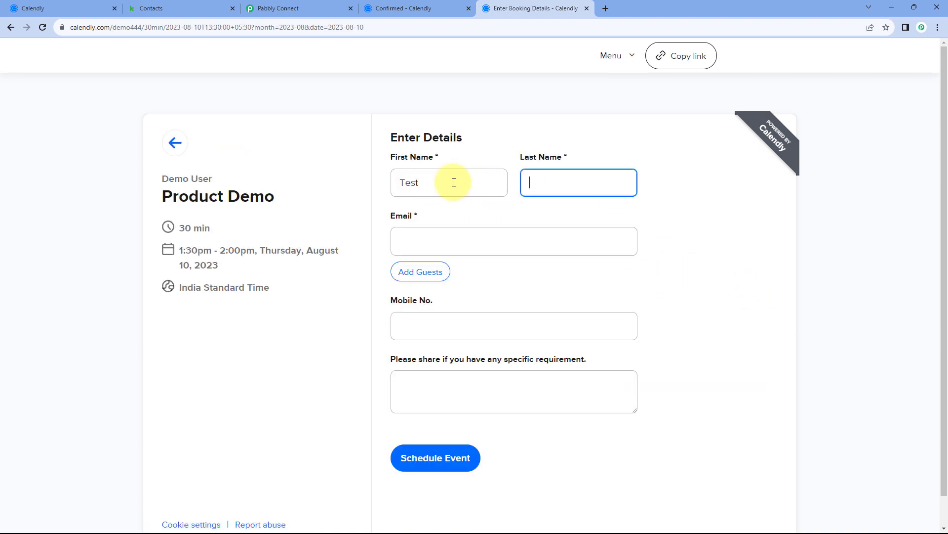
pyautogui.press('Tab')
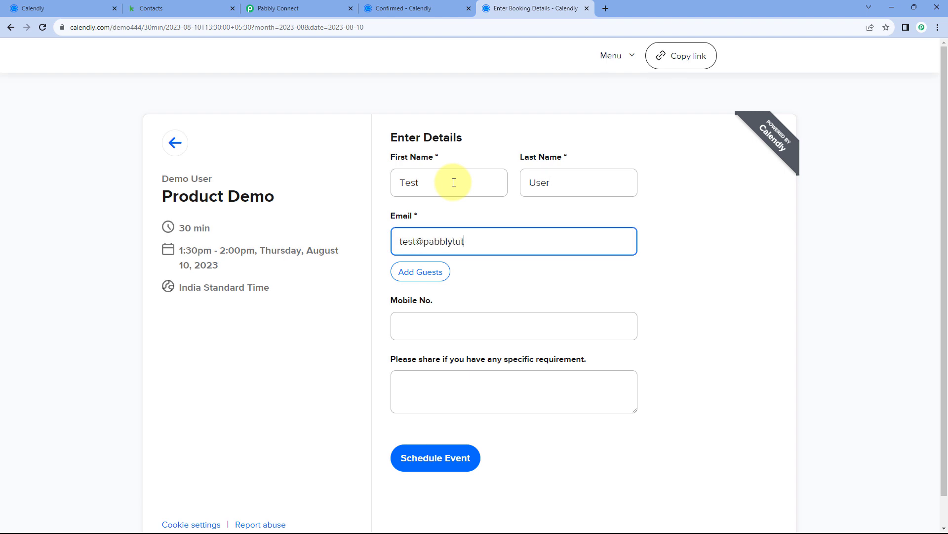
pyautogui.press('Tab')
pyautogui.press('Tab')
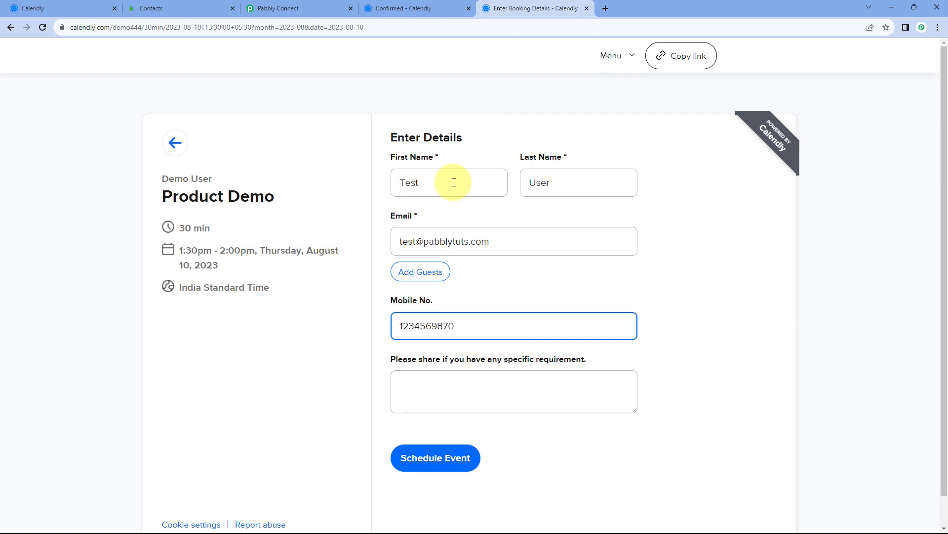
pyautogui.click(478, 387)
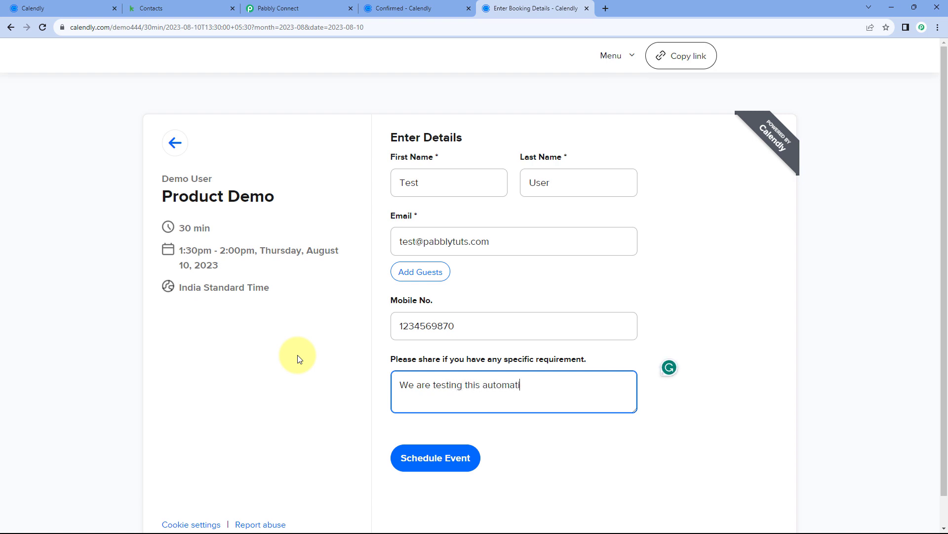
pyautogui.click(435, 460)
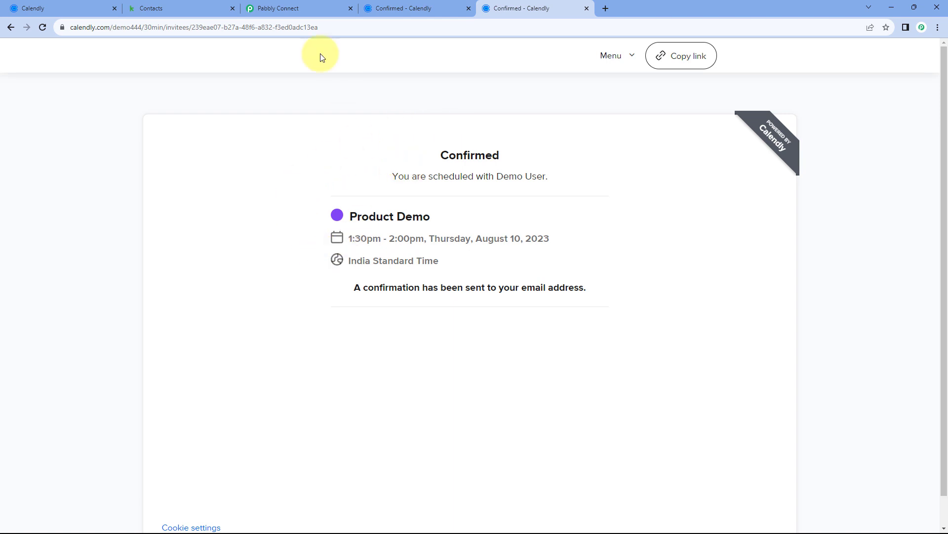
# Refresh Keap Contacts and open the new test contact, comparing it with the Calendly booking
pyautogui.click(195, 6)
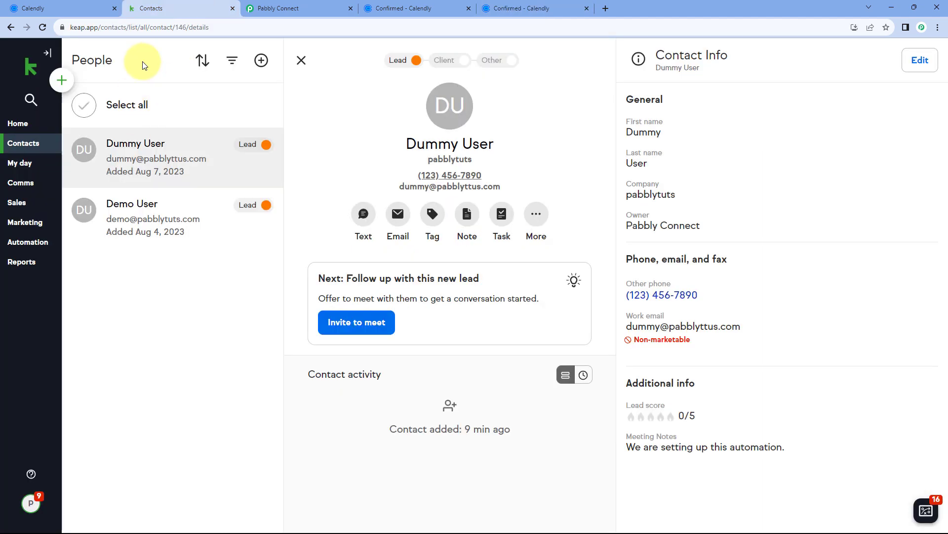
pyautogui.click(43, 27)
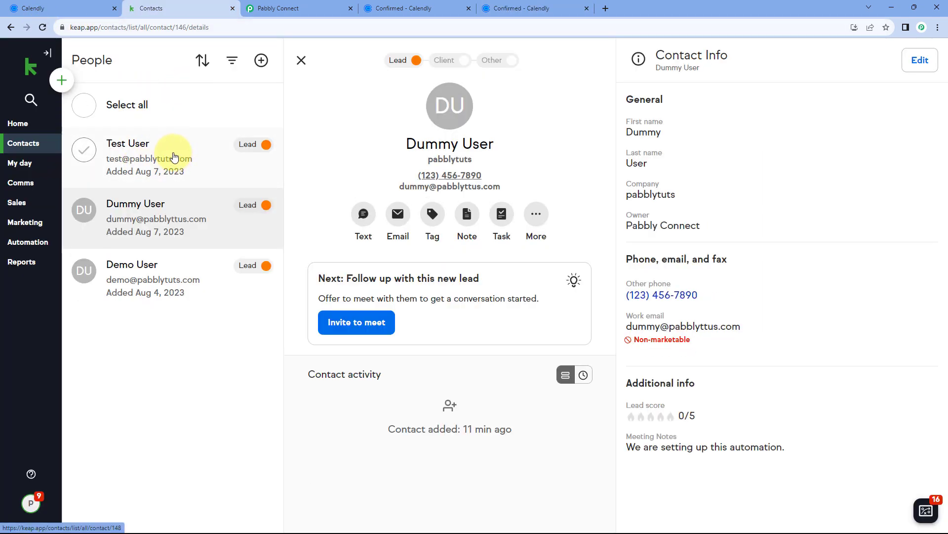
pyautogui.click(174, 156)
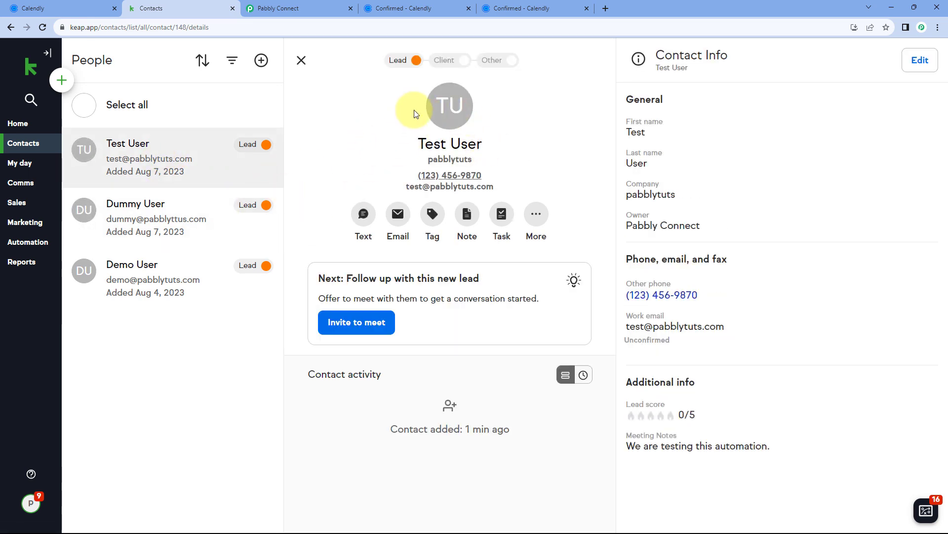
pyautogui.click(525, 8)
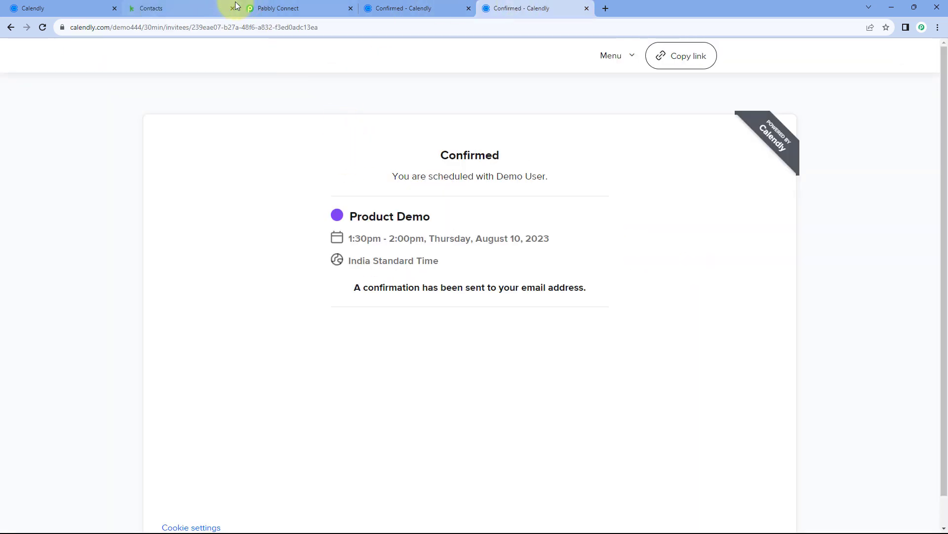
pyautogui.click(192, 8)
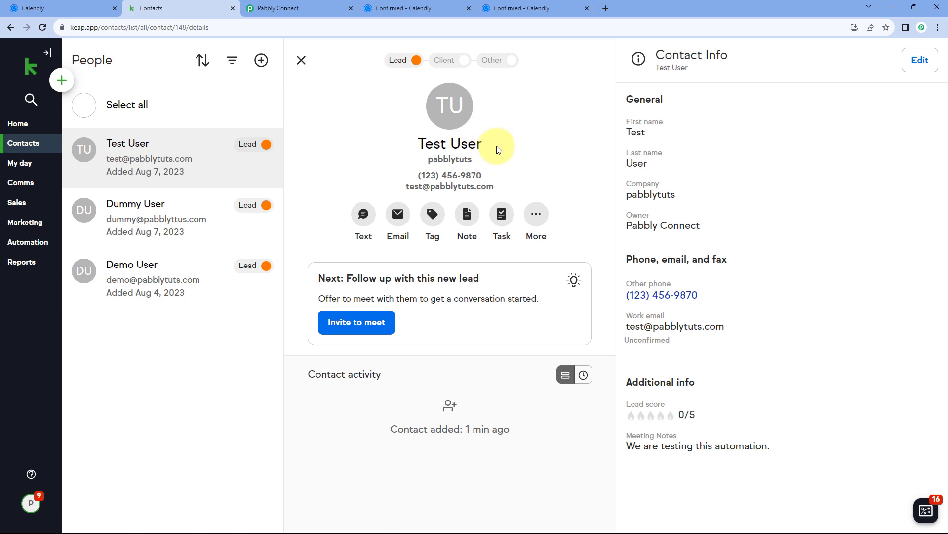
# Check the contact's name, phone, e-mail and Meeting Notes reading 'We are testing this automation.'
pyautogui.moveTo(487, 143); pyautogui.dragTo(391, 144)
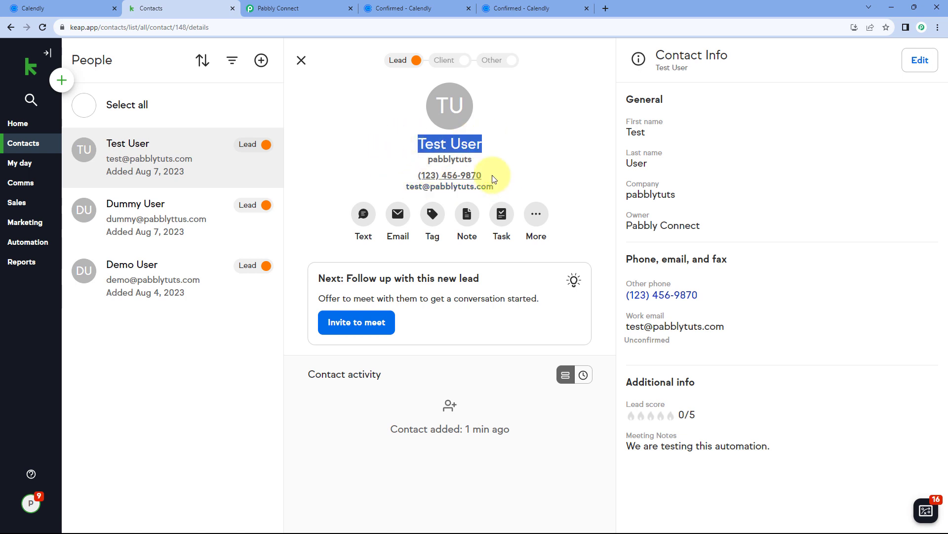
pyautogui.moveTo(491, 175); pyautogui.dragTo(401, 177)
pyautogui.moveTo(511, 186); pyautogui.dragTo(394, 186)
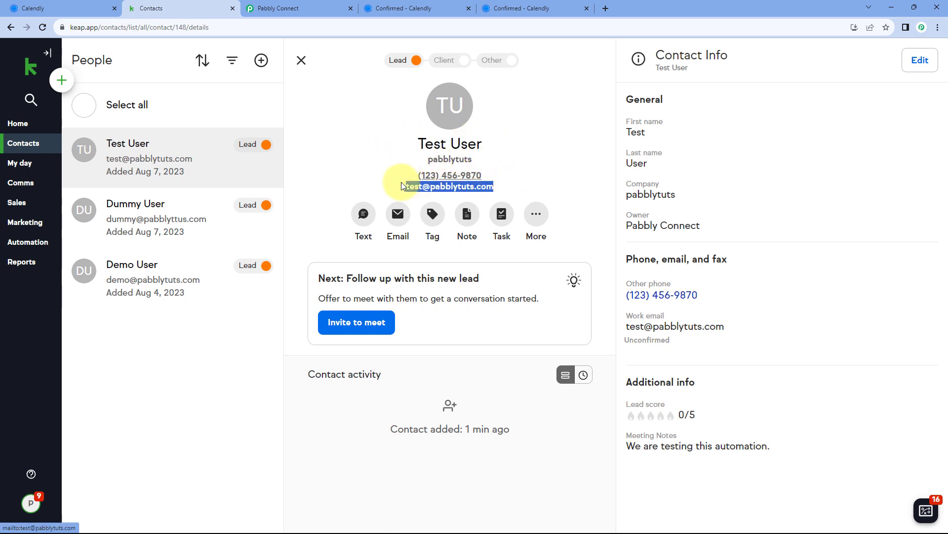
pyautogui.click(537, 187)
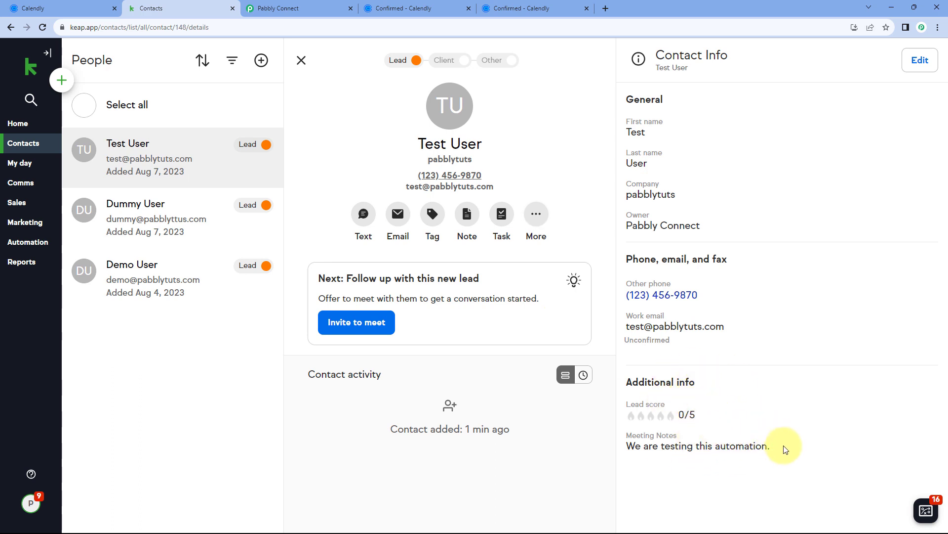
pyautogui.moveTo(783, 447); pyautogui.dragTo(626, 446)
pyautogui.click(624, 446)
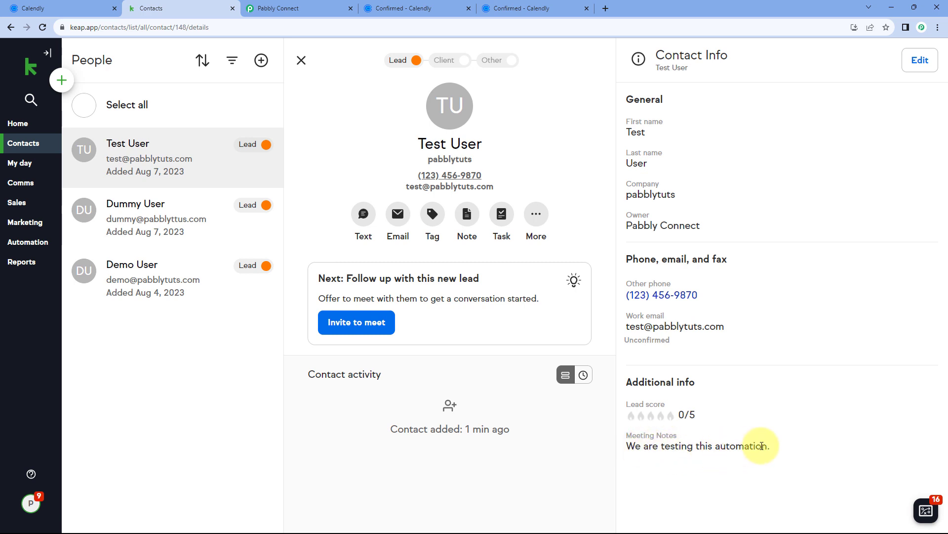
pyautogui.click(287, 8)
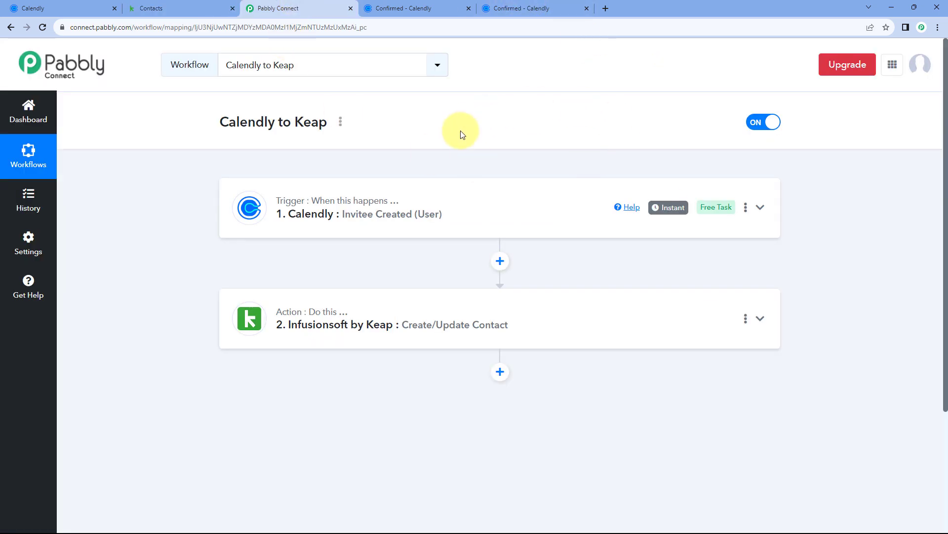